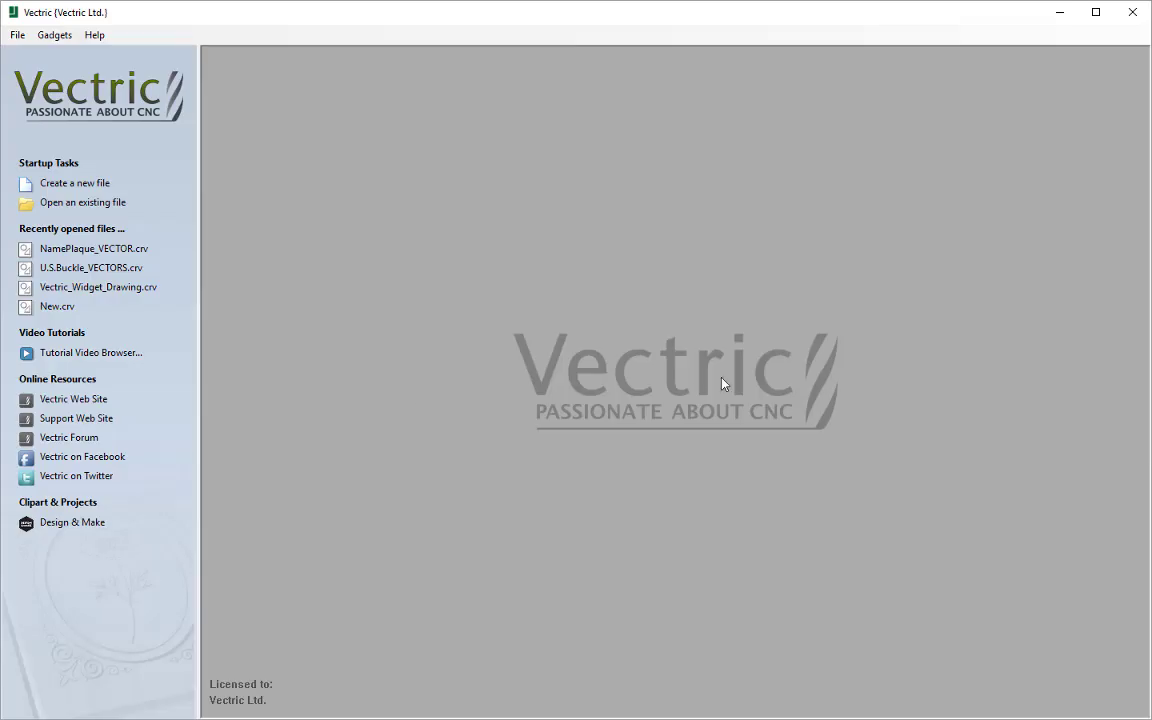
# Step: Create a new single-sided job 12 inches wide, 4 inches high and 0.75 inches thick
pyautogui.click(100, 183)
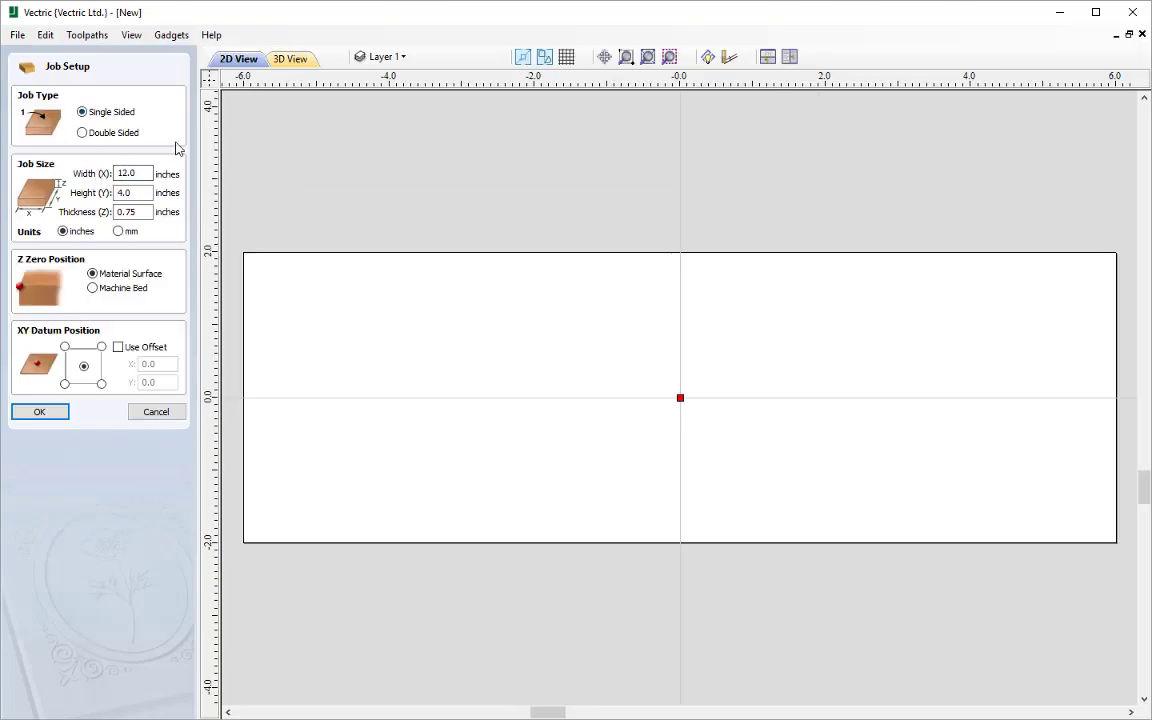
pyautogui.doubleClick(150, 173)
pyautogui.write('12')
pyautogui.doubleClick(141, 193)
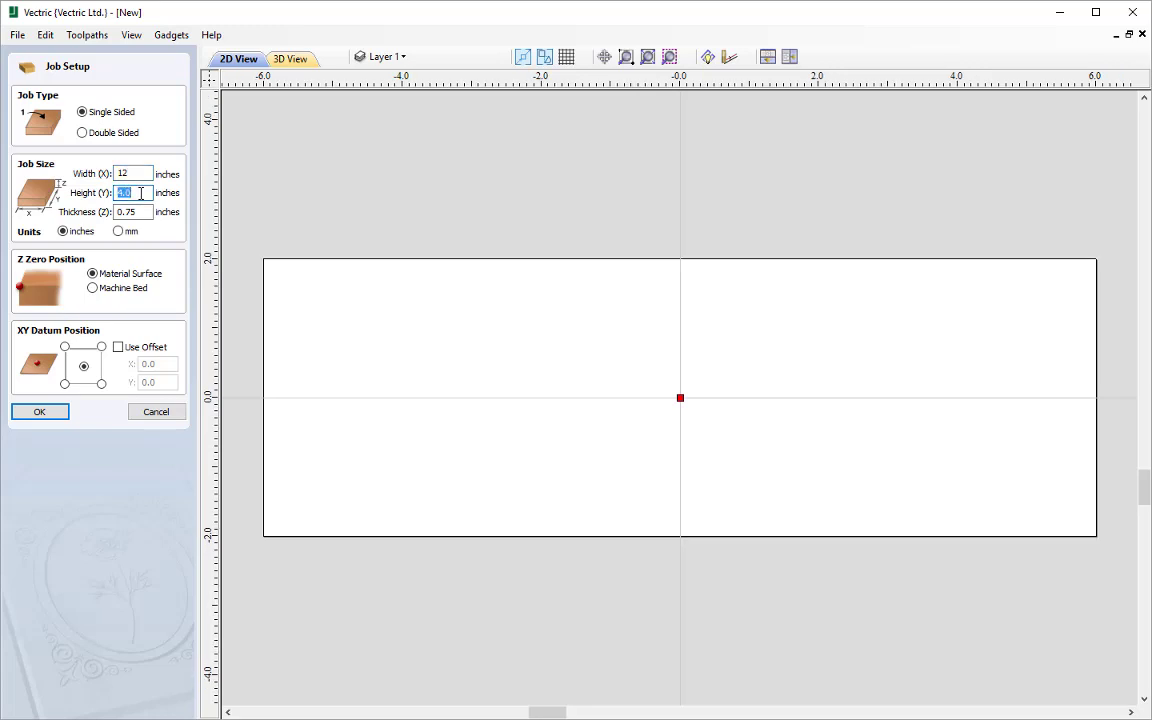
pyautogui.write('4')
pyautogui.press('Tab')
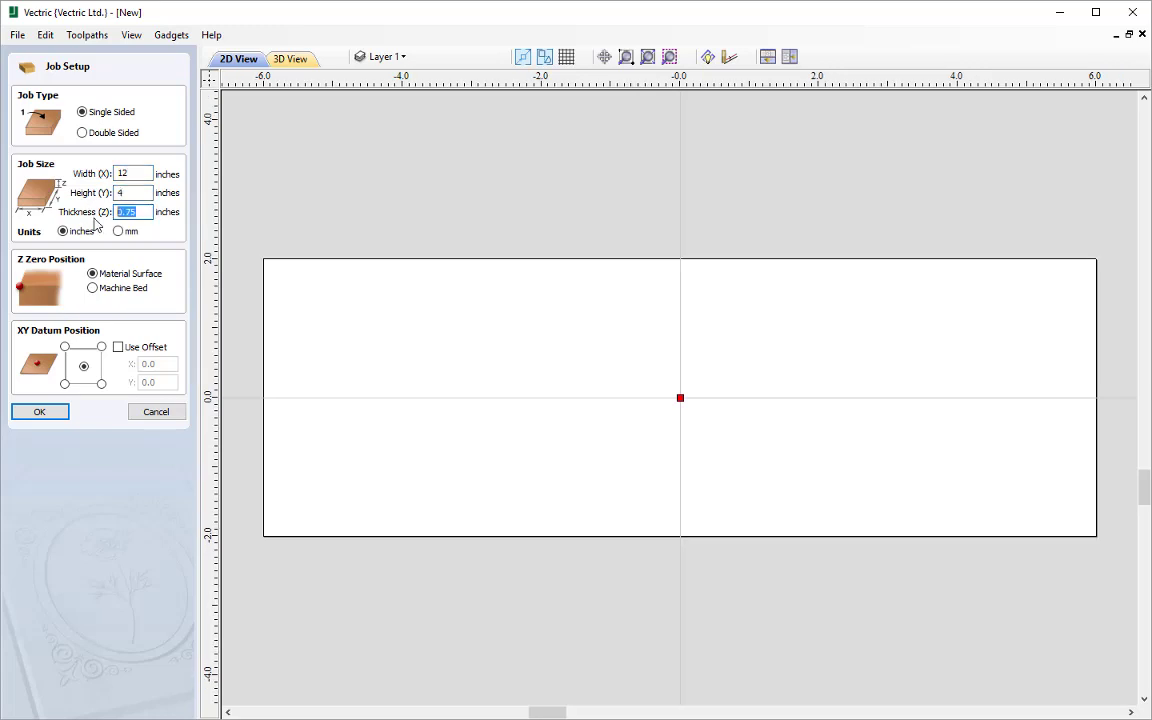
pyautogui.write('0.75')
pyautogui.click(40, 412)
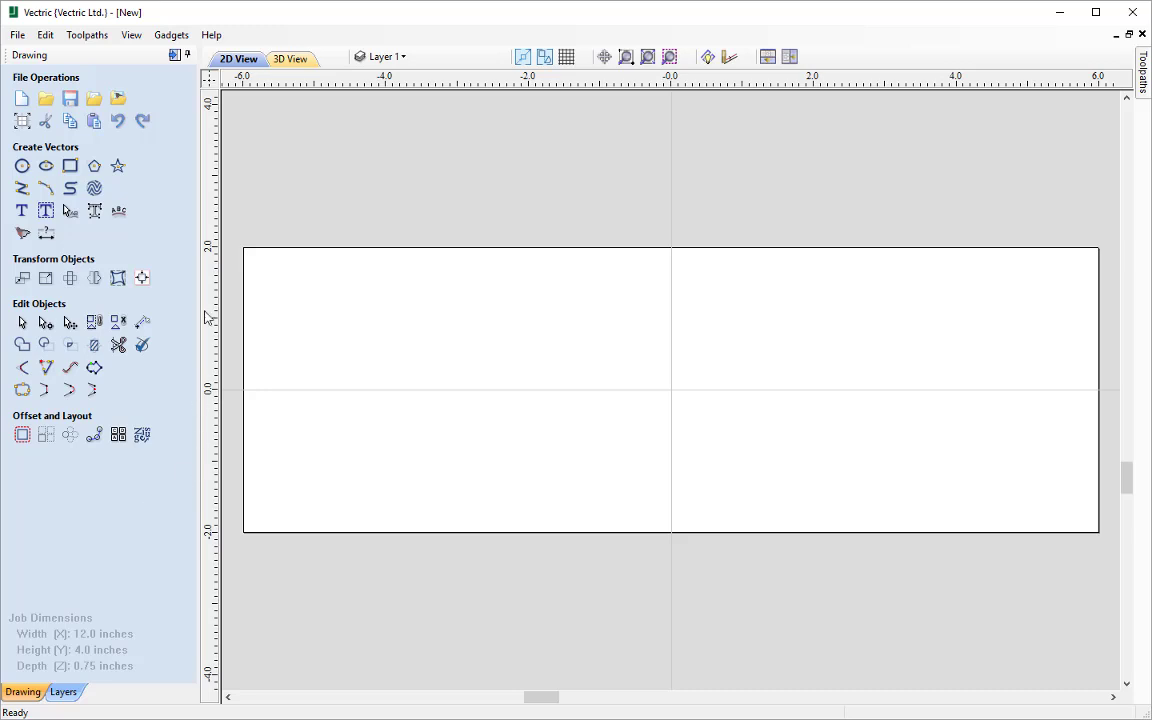
# Step: Import the bitmap Liberator_Poster.JPG into the 2D drawing
pyautogui.click(118, 100)
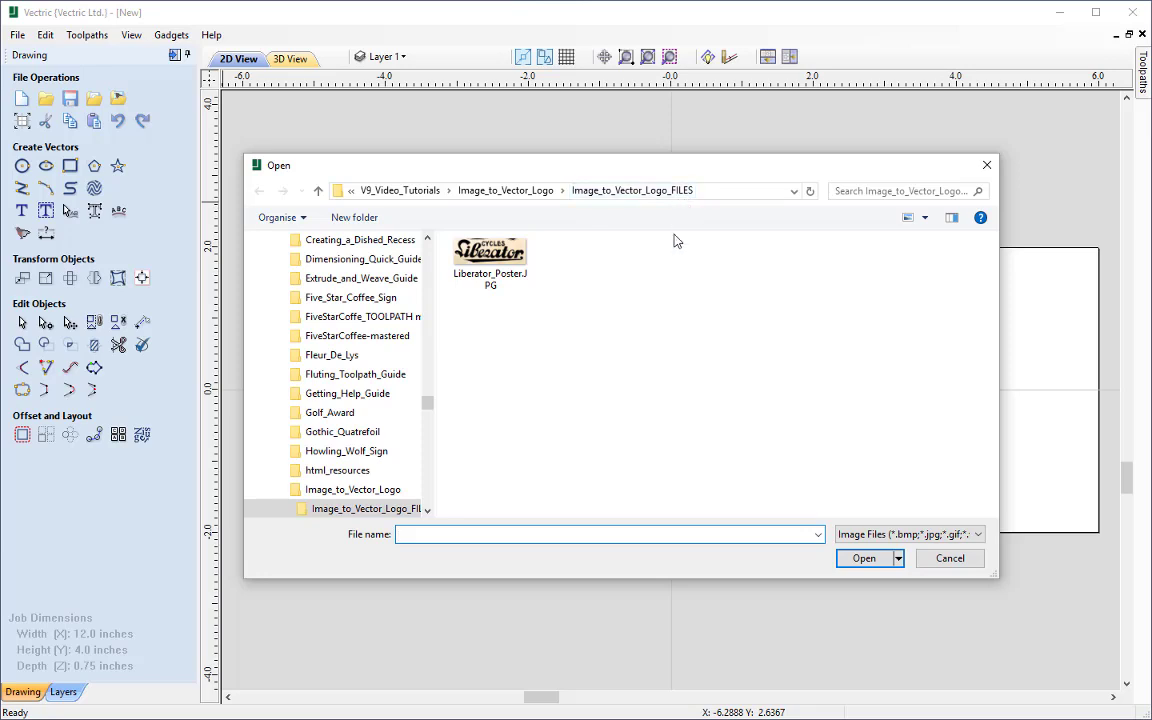
pyautogui.click(493, 261)
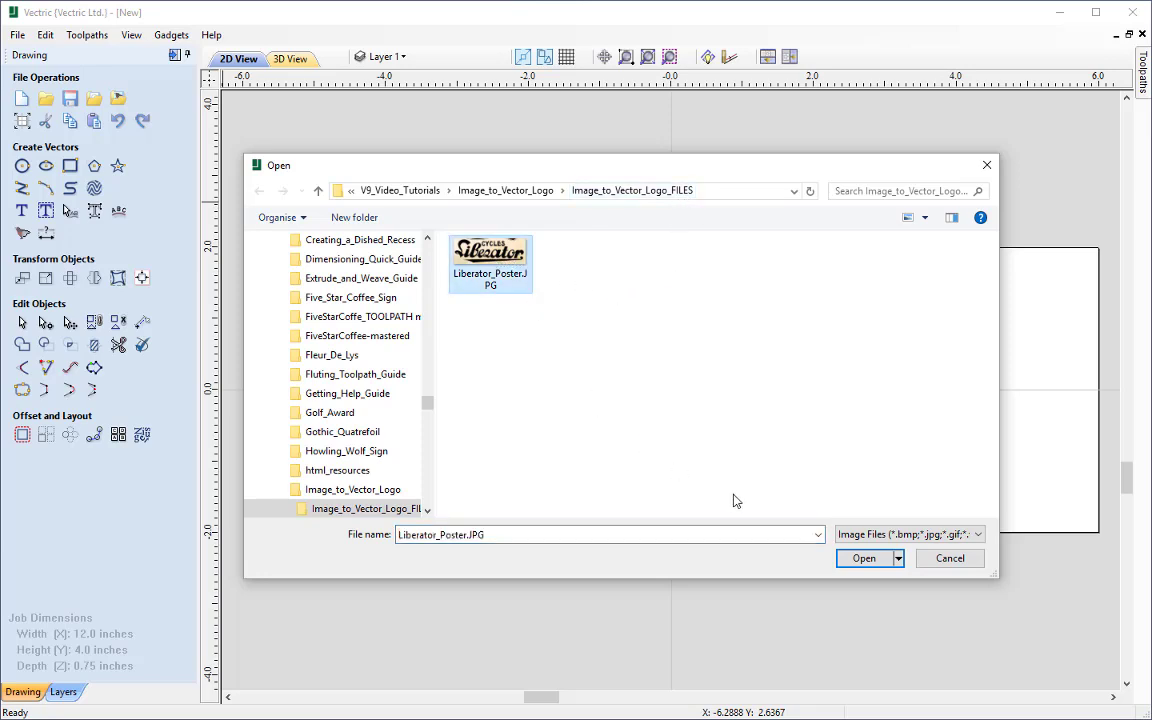
pyautogui.click(860, 558)
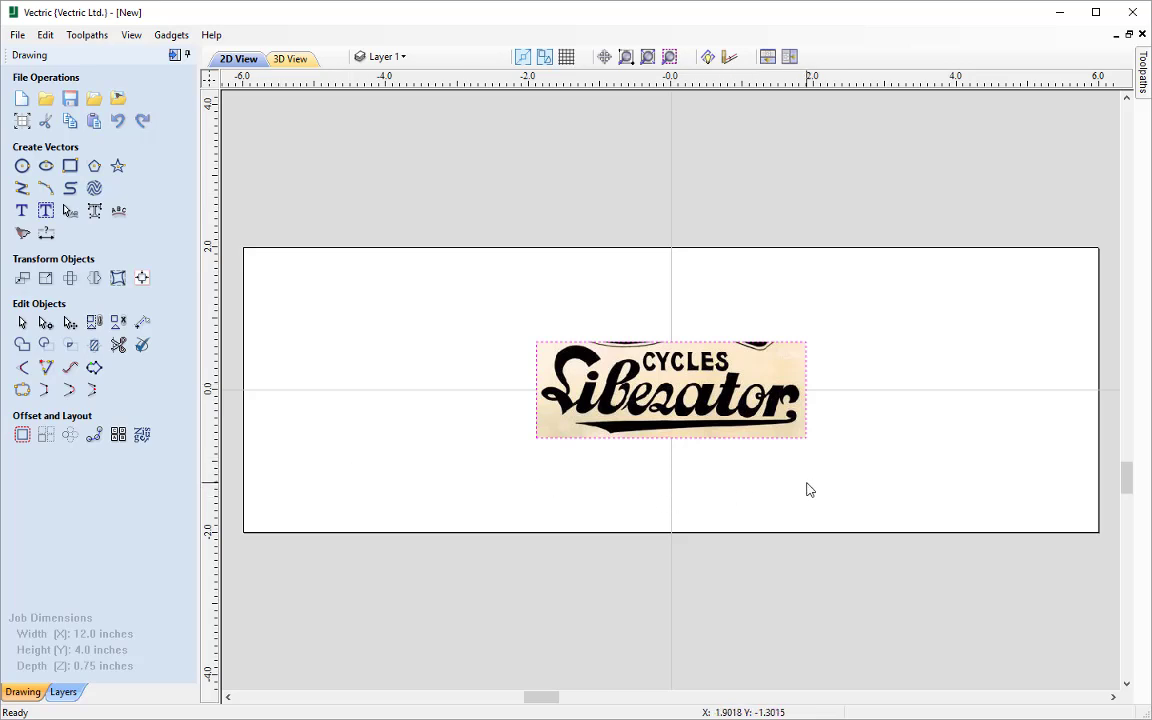
# Step: Move the imported poster image freehand across the material and back towards the middle
pyautogui.click(734, 418)
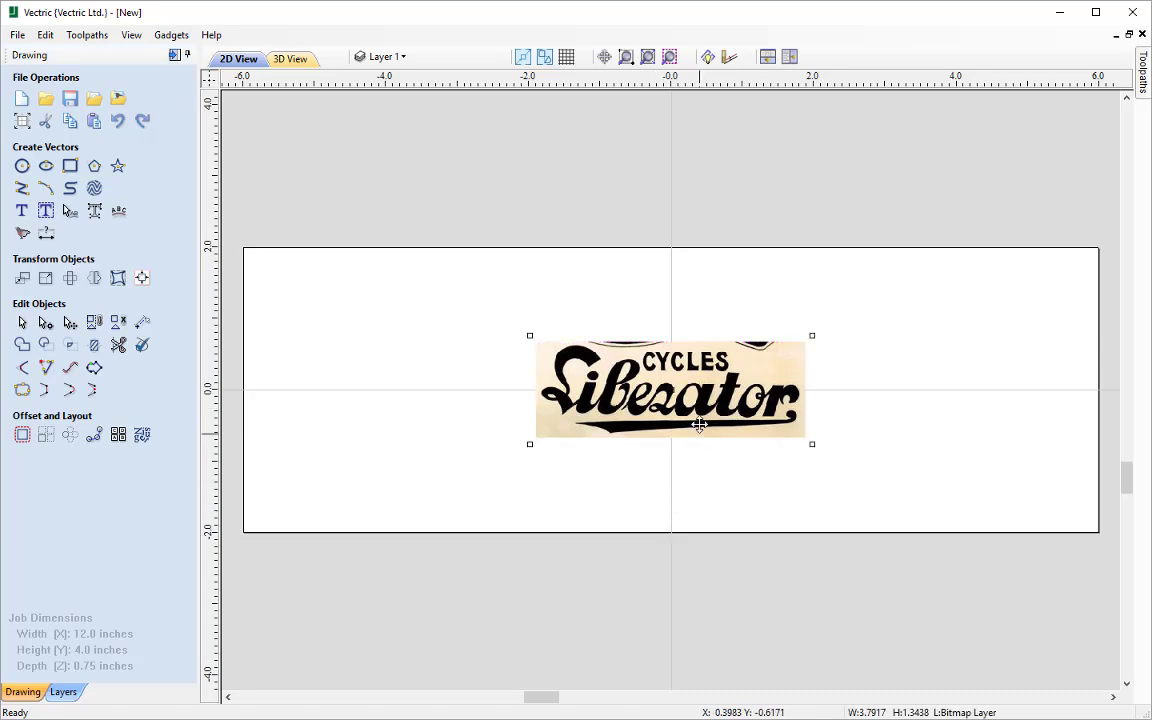
pyautogui.moveTo(672, 396); pyautogui.dragTo(928, 350)
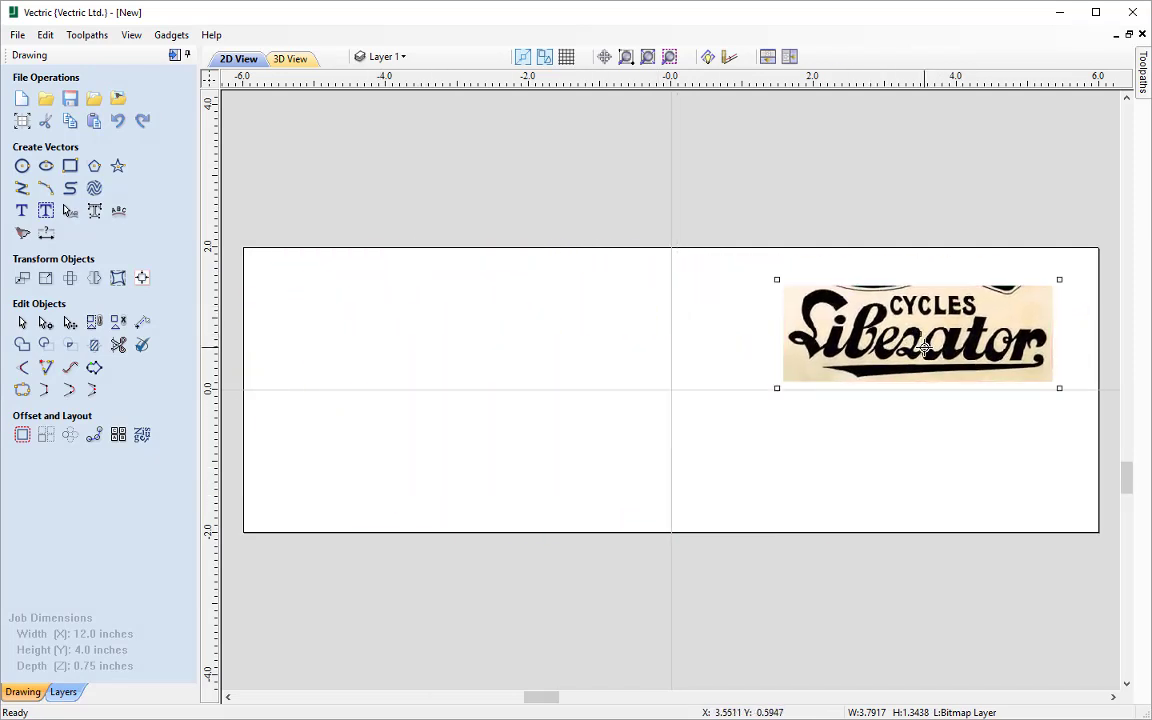
pyautogui.moveTo(1012, 366); pyautogui.dragTo(678, 402)
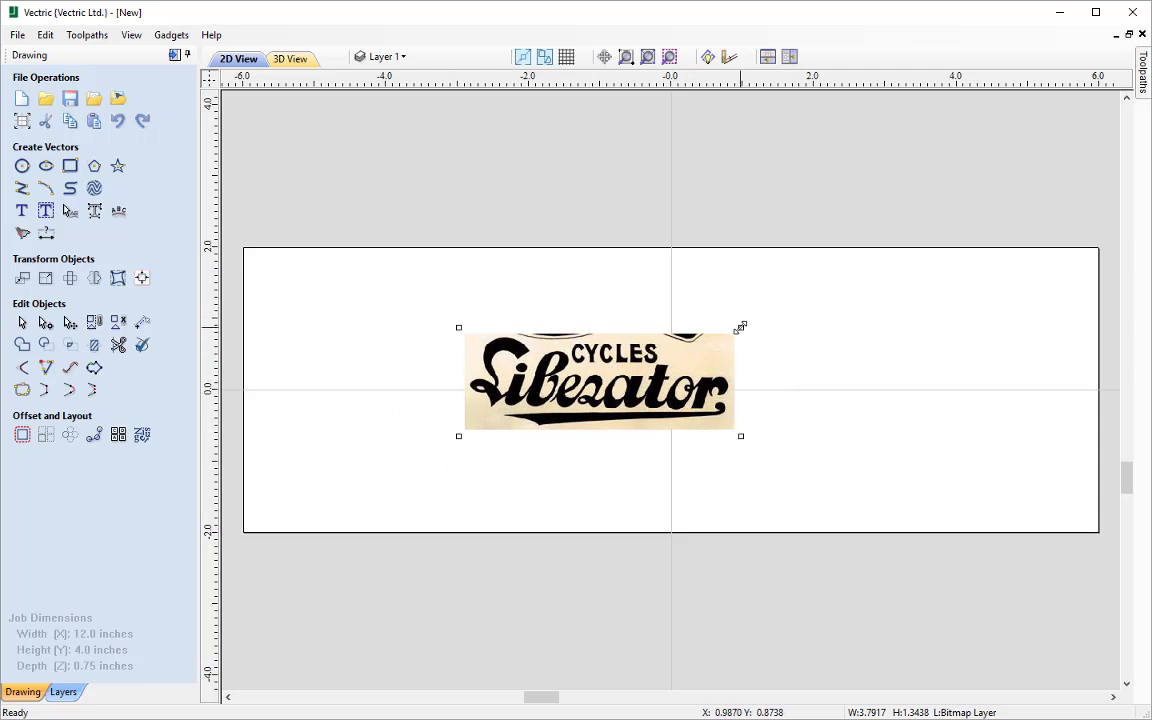
# Step: Resize the poster image freehand to about 7.4 by 2.6 inches, nudging it nearer the material's centre
pyautogui.moveTo(741, 326); pyautogui.dragTo(897, 262)
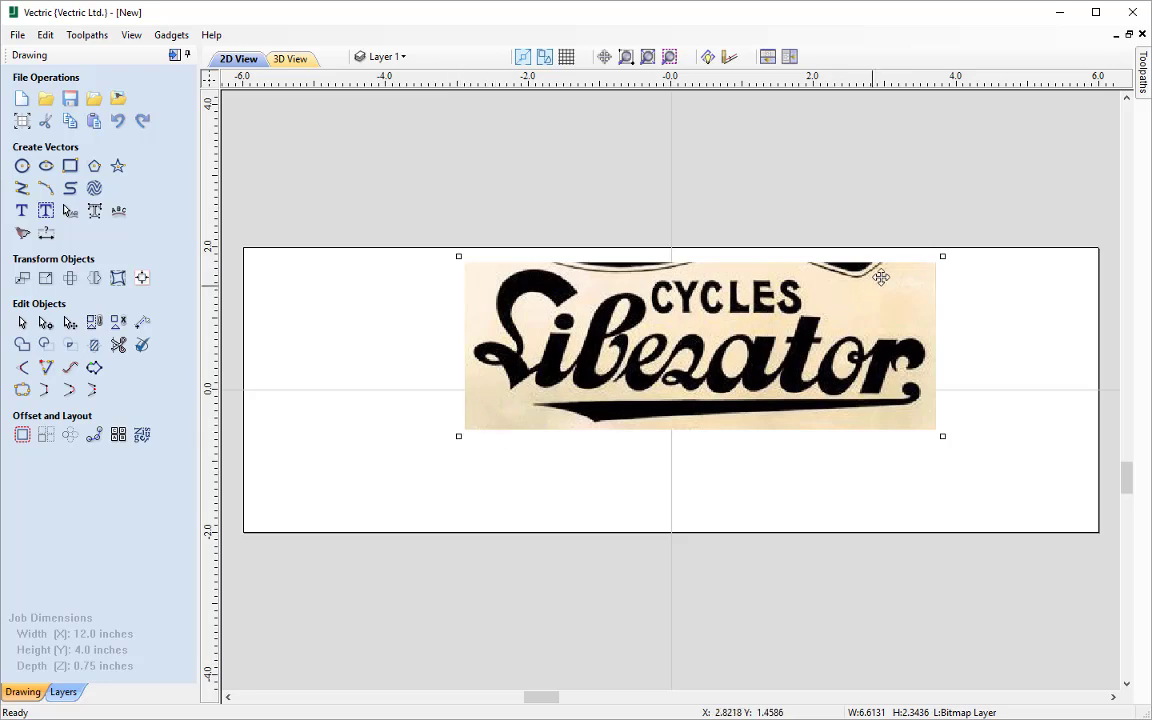
pyautogui.moveTo(941, 257); pyautogui.dragTo(907, 288)
pyautogui.moveTo(655, 359); pyautogui.dragTo(671, 381)
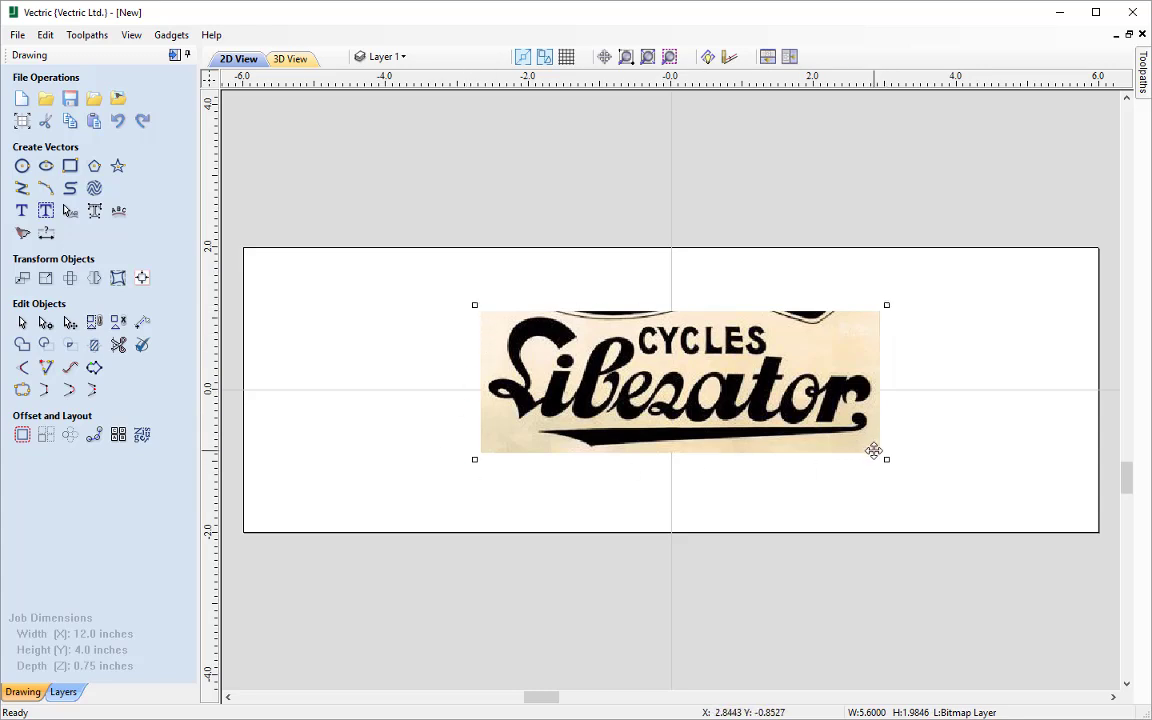
pyautogui.moveTo(886, 305); pyautogui.dragTo(916, 298)
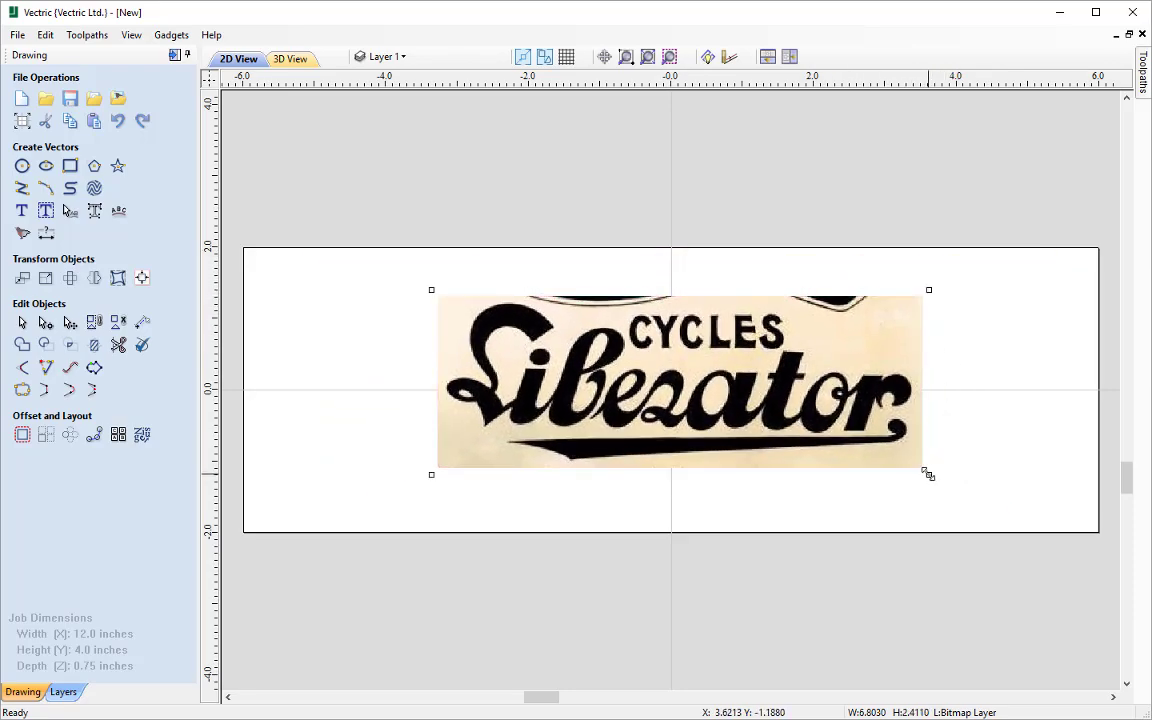
pyautogui.moveTo(928, 474)
pyautogui.mouseDown()
pyautogui.moveTo(1044, 532)
pyautogui.moveTo(905, 473)
pyautogui.moveTo(915, 473)
pyautogui.mouseUp()
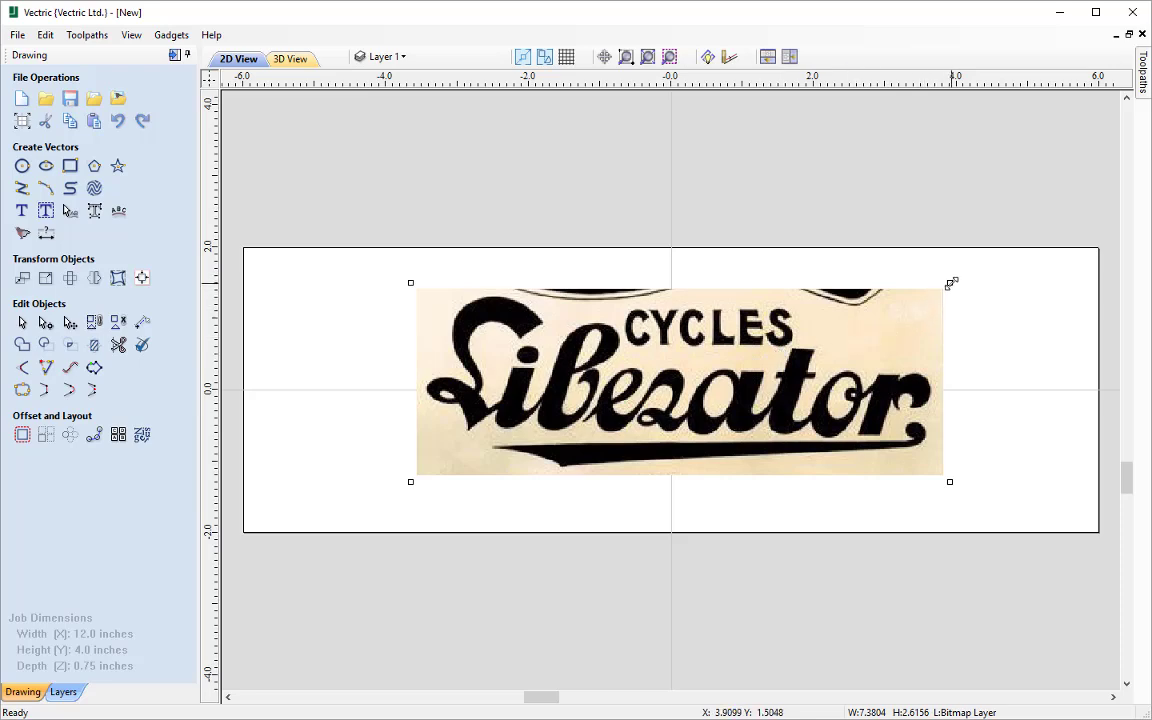
# Step: Scale the poster image proportionally to an exact width of 11 inches
pyautogui.moveTo(951, 284); pyautogui.dragTo(941, 316)
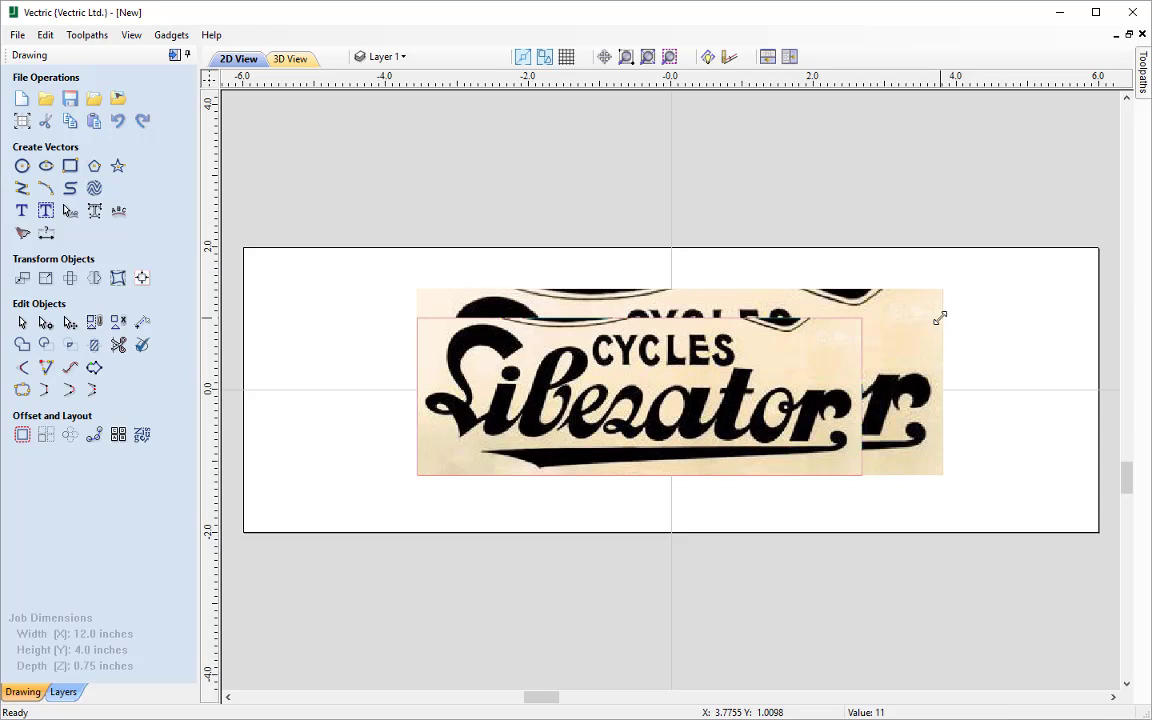
pyautogui.moveTo(940, 317); pyautogui.dragTo(941, 317)
pyautogui.moveTo(941, 317); pyautogui.dragTo(941, 317)
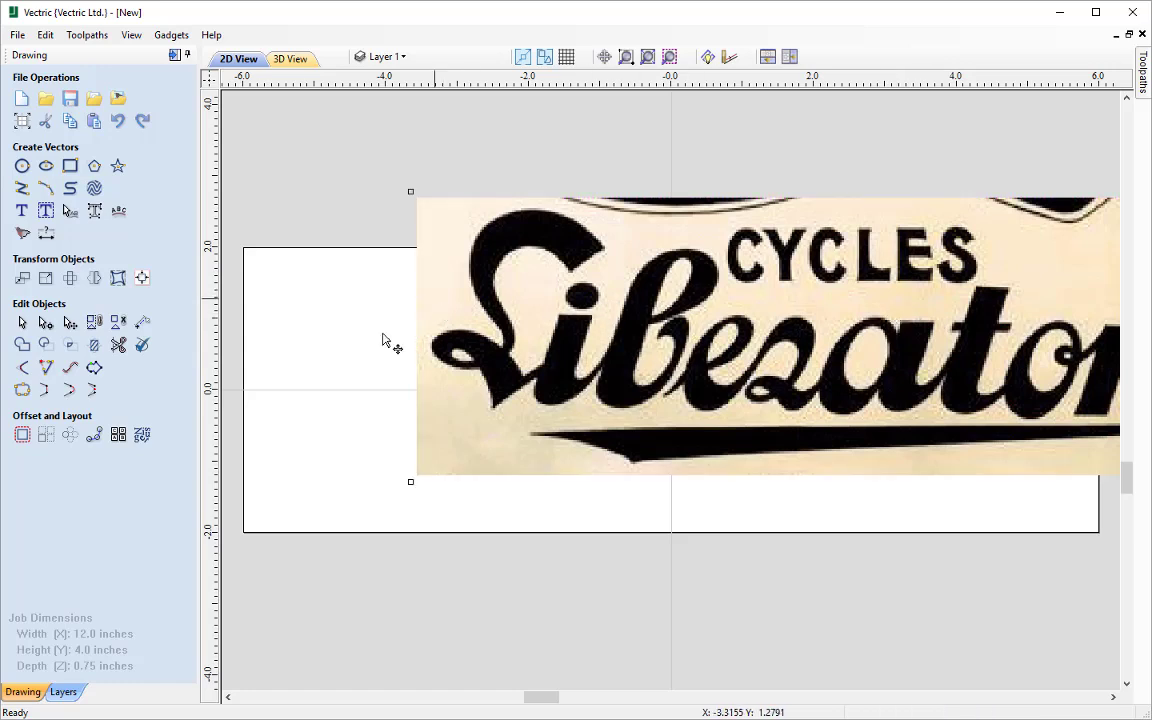
# Step: Centre the poster image on the material both horizontally and vertically
pyautogui.click(141, 280)
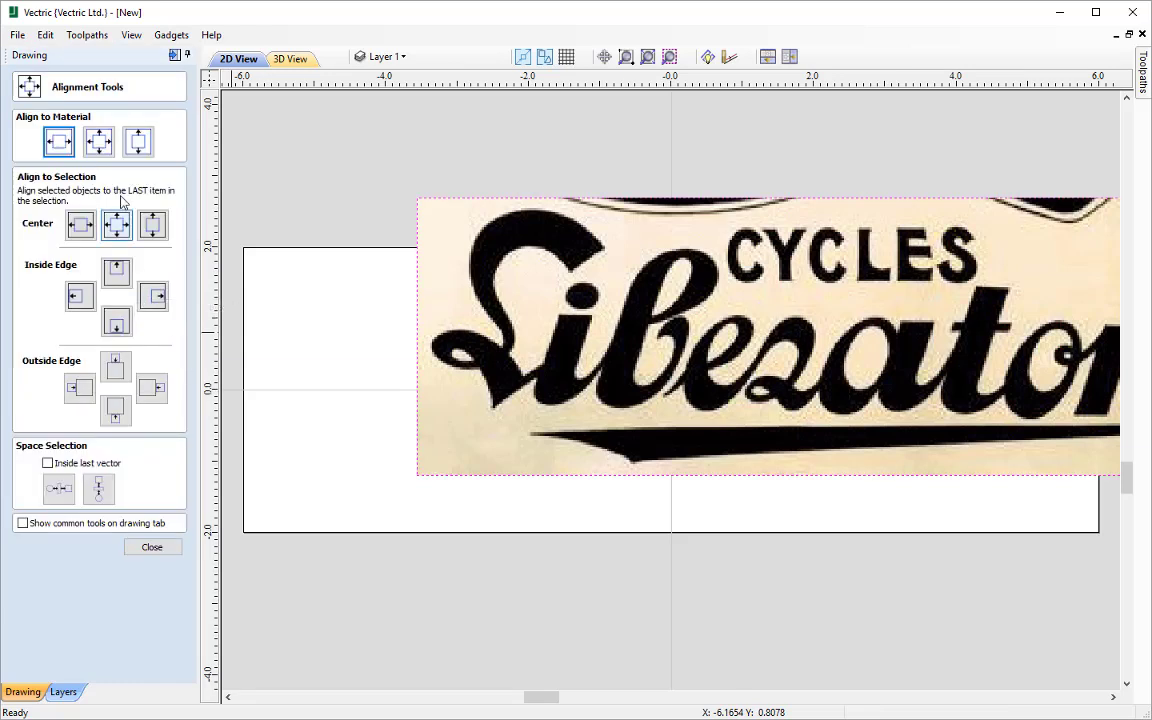
pyautogui.click(103, 145)
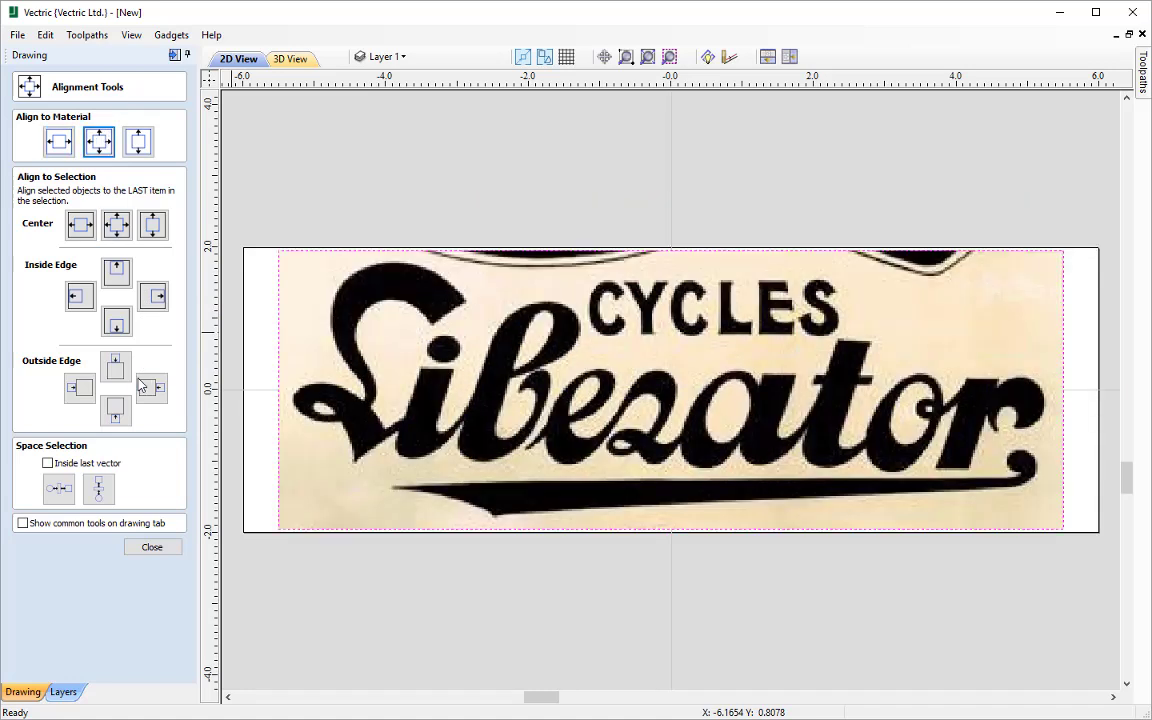
pyautogui.click(152, 548)
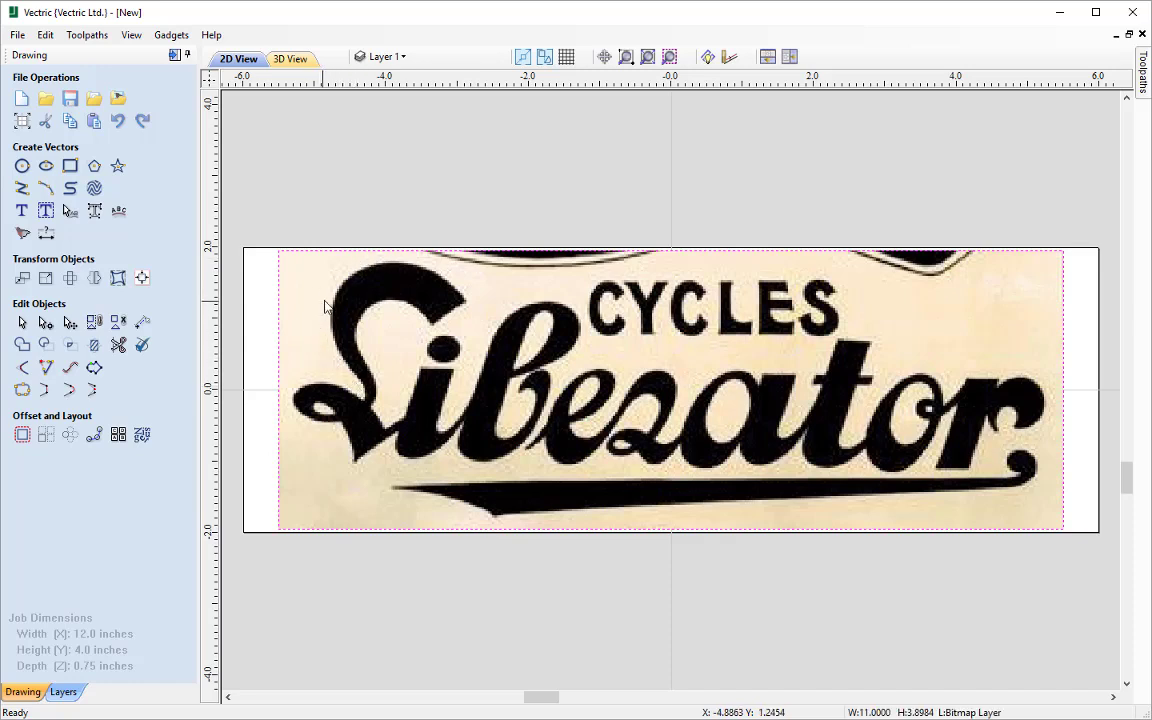
# Step: Start Trace Bitmap on the poster image and try Black / White tracing at thresholds of 0.75, 0.01 and 0.58
pyautogui.click(24, 234)
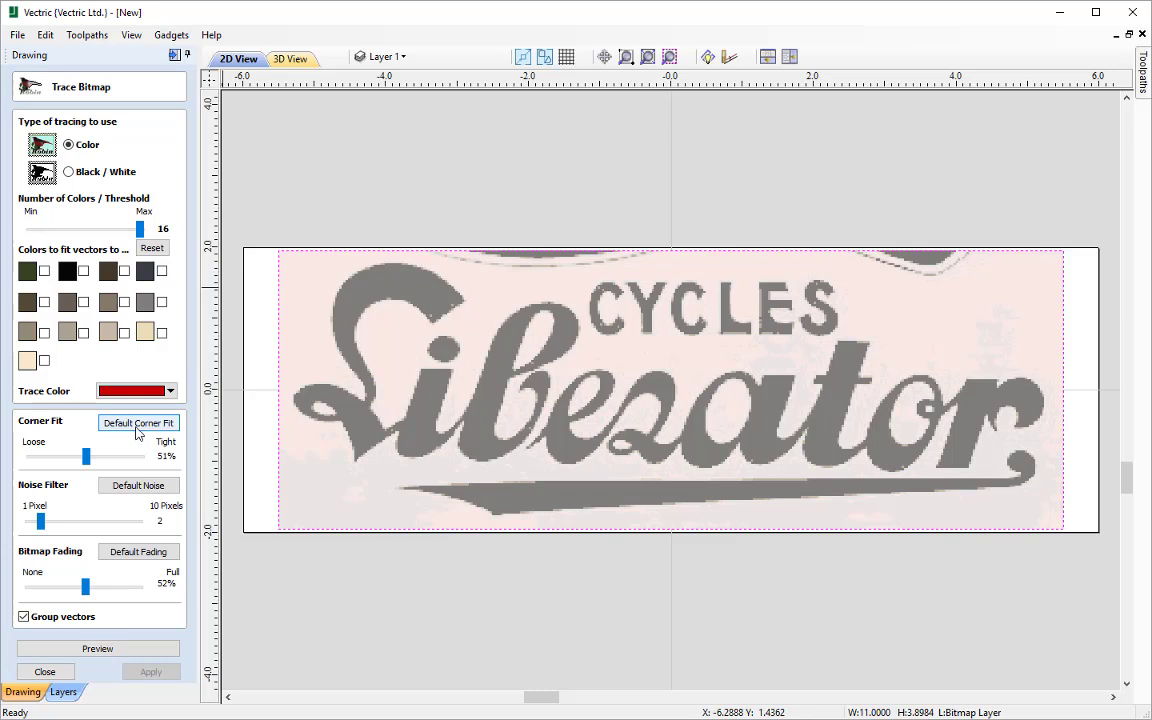
pyautogui.click(86, 174)
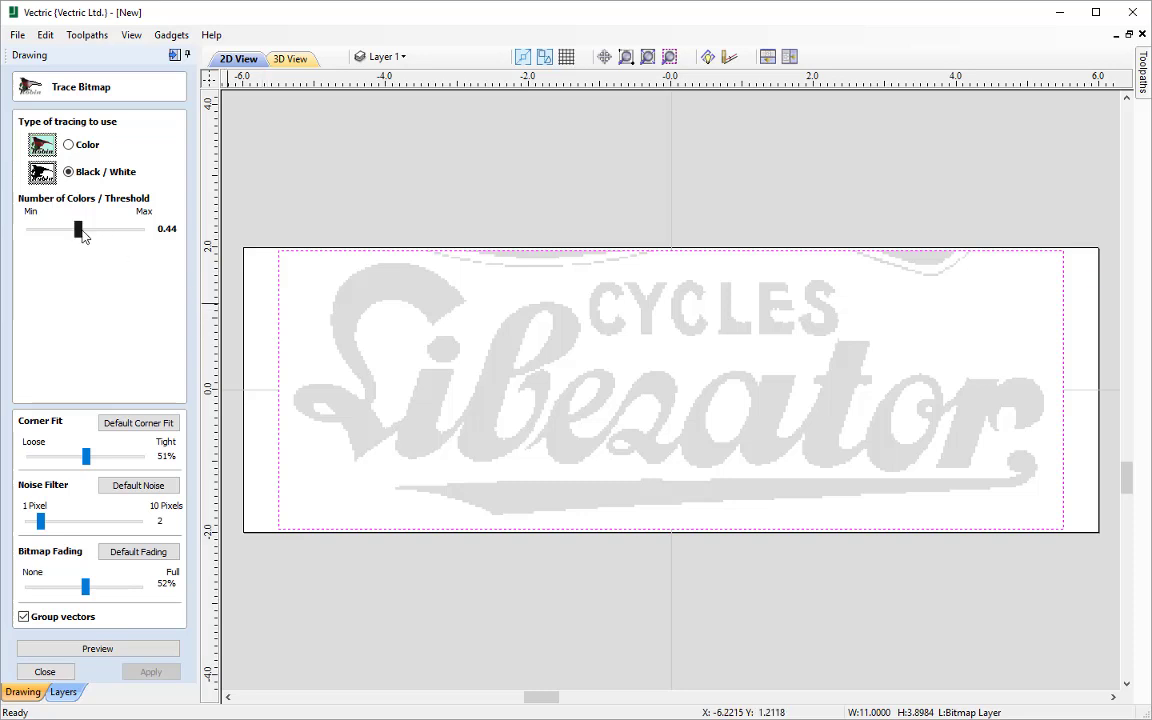
pyautogui.moveTo(78, 229)
pyautogui.mouseDown()
pyautogui.moveTo(30, 230)
pyautogui.moveTo(139, 229)
pyautogui.moveTo(116, 240)
pyautogui.mouseUp()
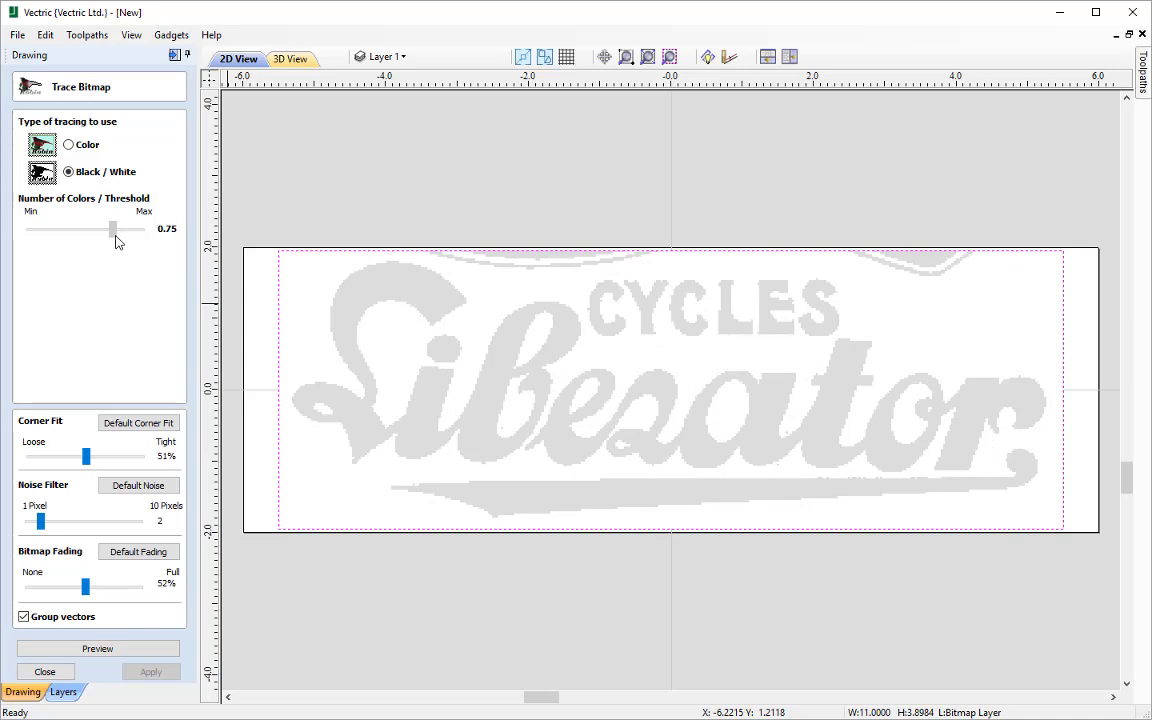
pyautogui.moveTo(116, 240); pyautogui.dragTo(18, 240)
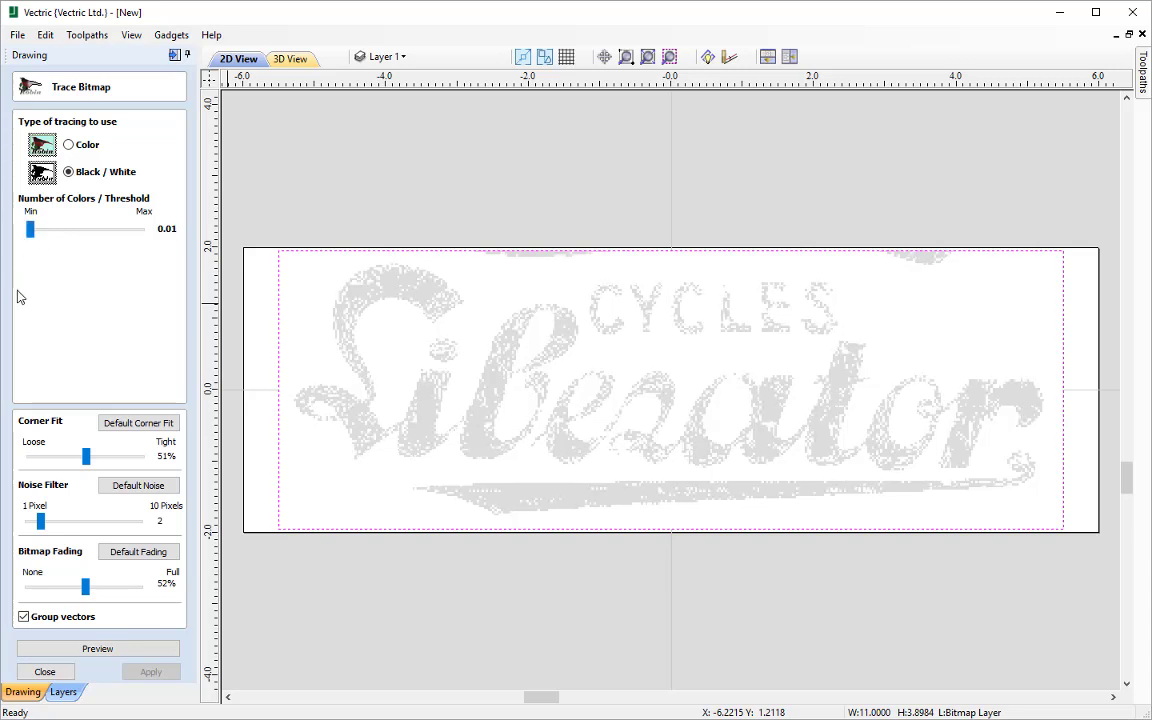
pyautogui.click(90, 233)
pyautogui.click(90, 233)
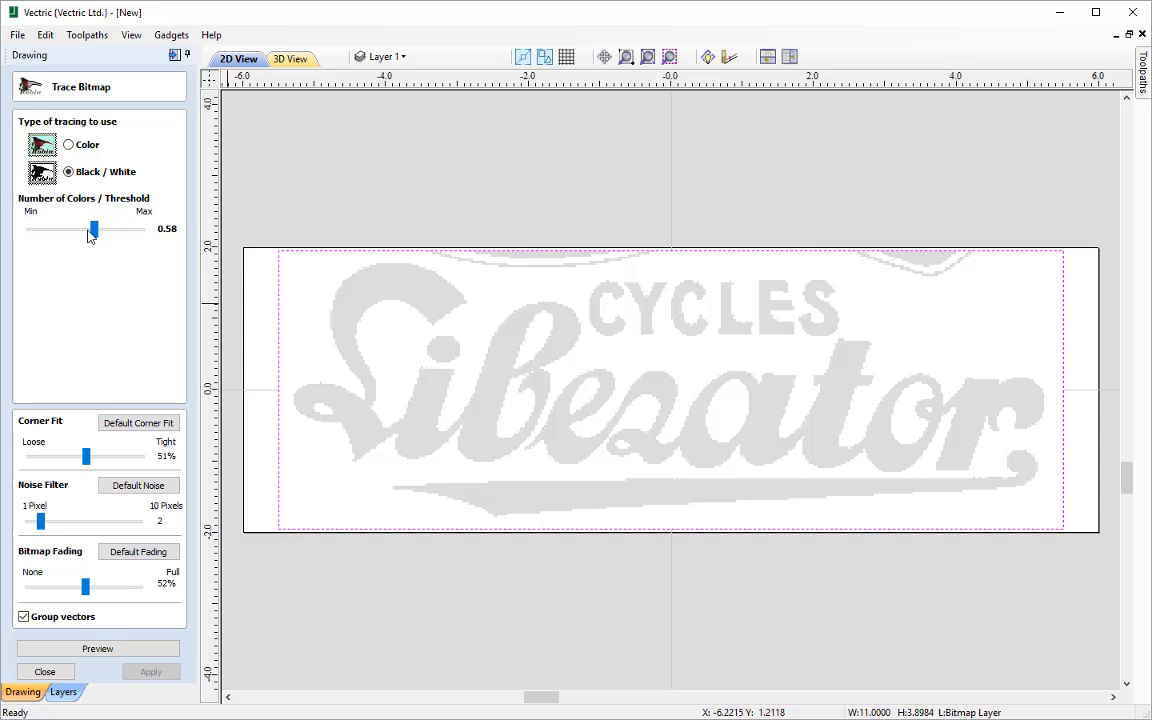
# Step: Switch the tracing type to Color and include the dark green, black and dark brown colours in the vector fit
pyautogui.click(69, 145)
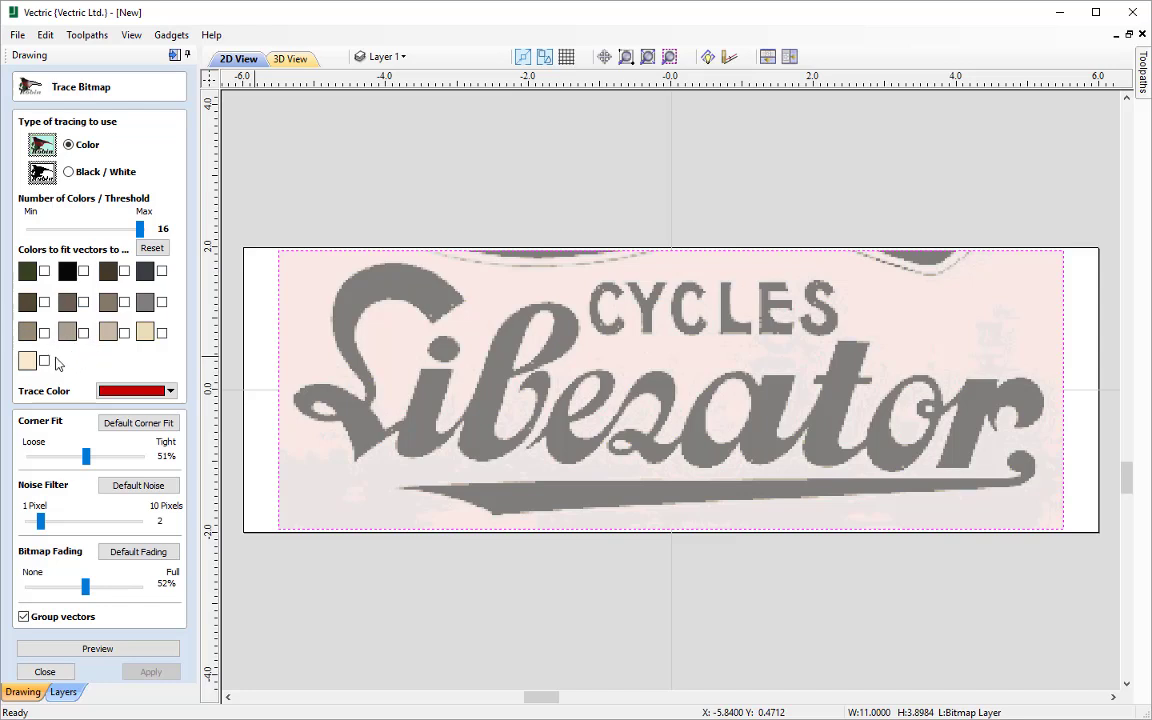
pyautogui.click(44, 271)
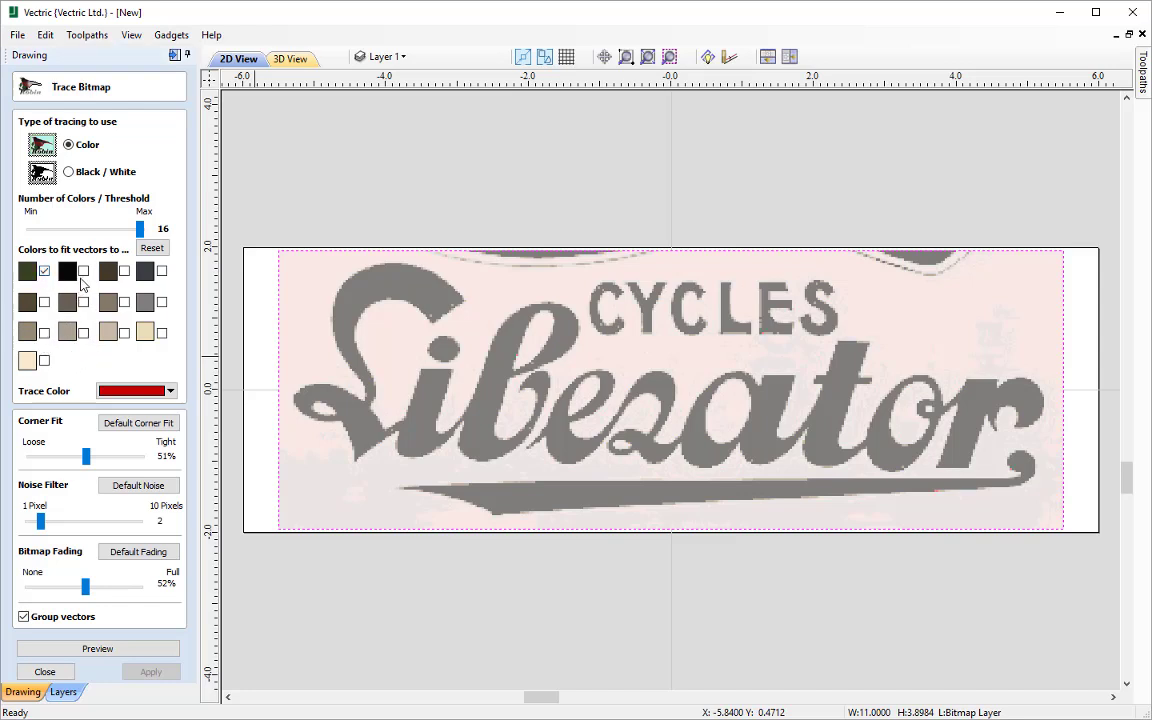
pyautogui.click(84, 271)
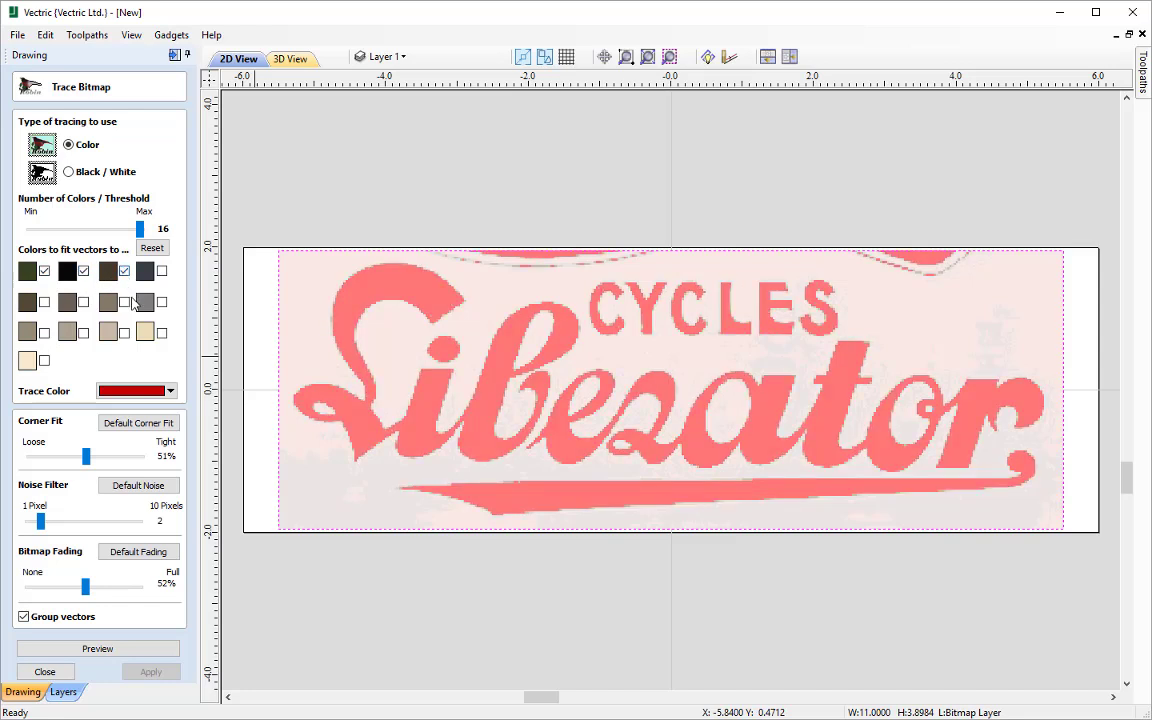
pyautogui.click(124, 271)
pyautogui.click(124, 271)
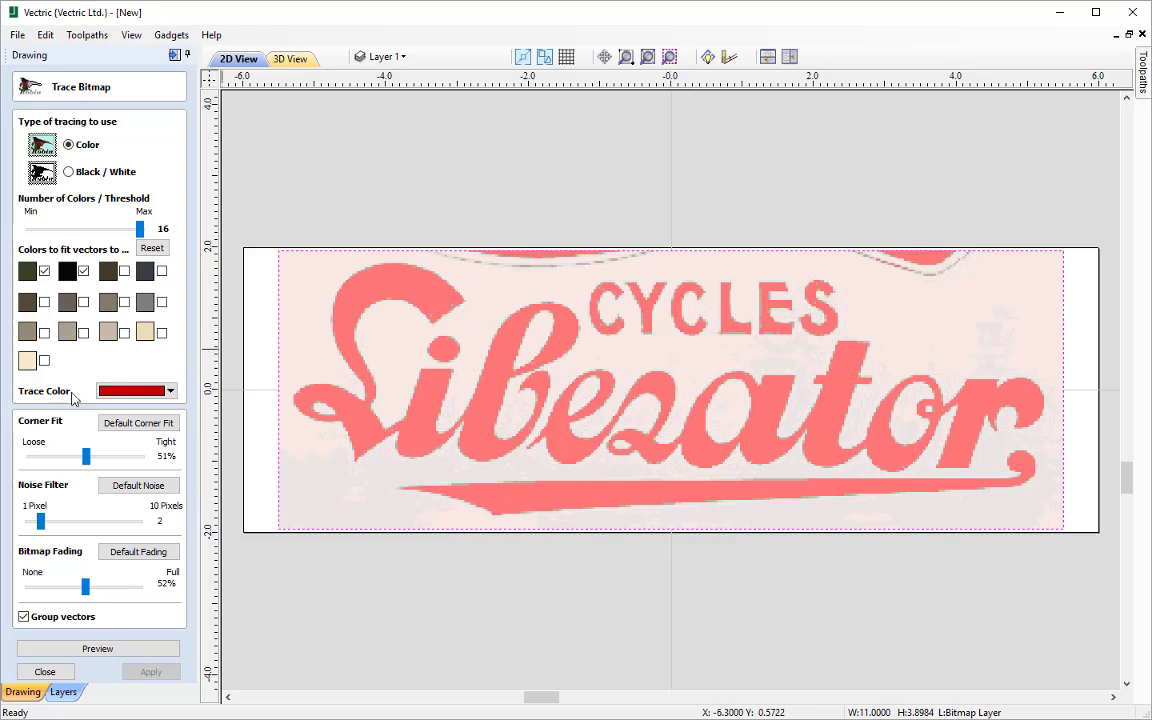
pyautogui.click(124, 270)
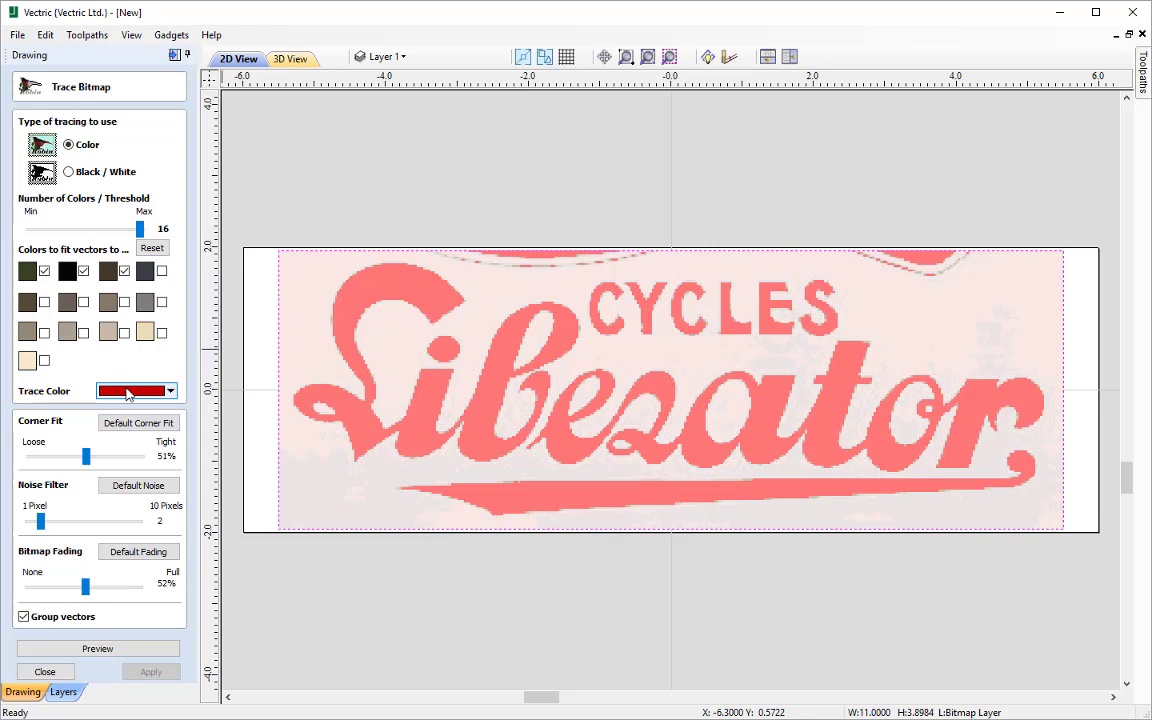
# Step: Try blue, plum and bright green as the trace colour, then set it to bright red
pyautogui.click(128, 395)
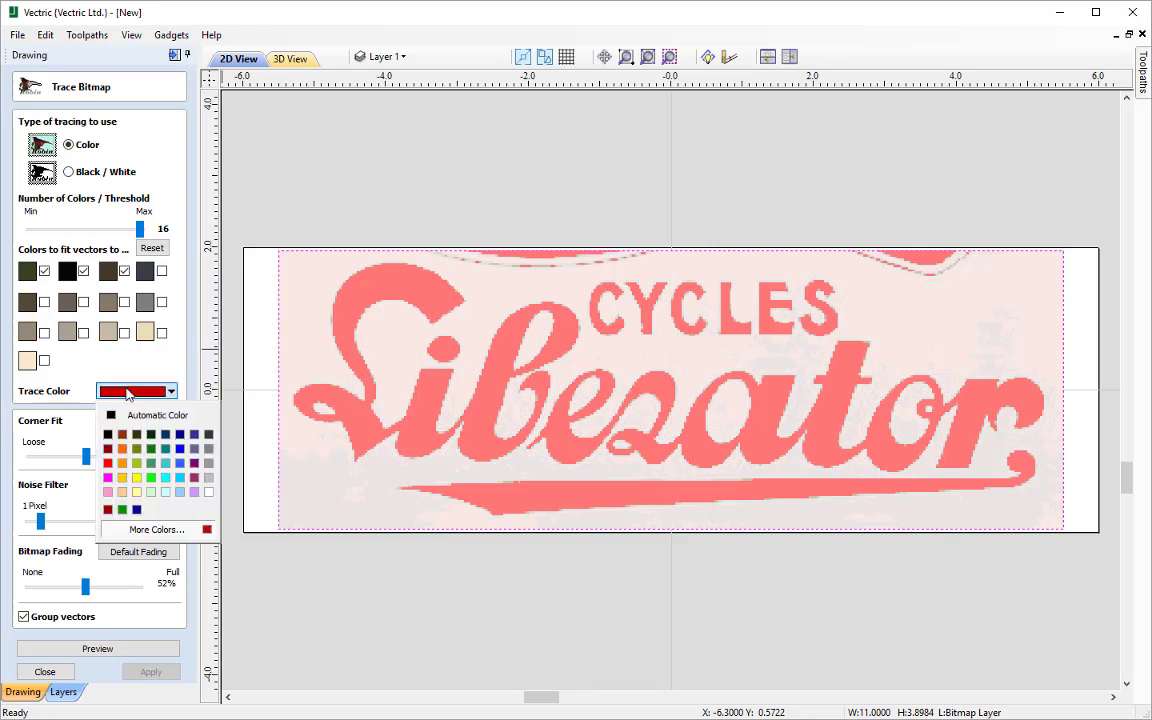
pyautogui.click(180, 448)
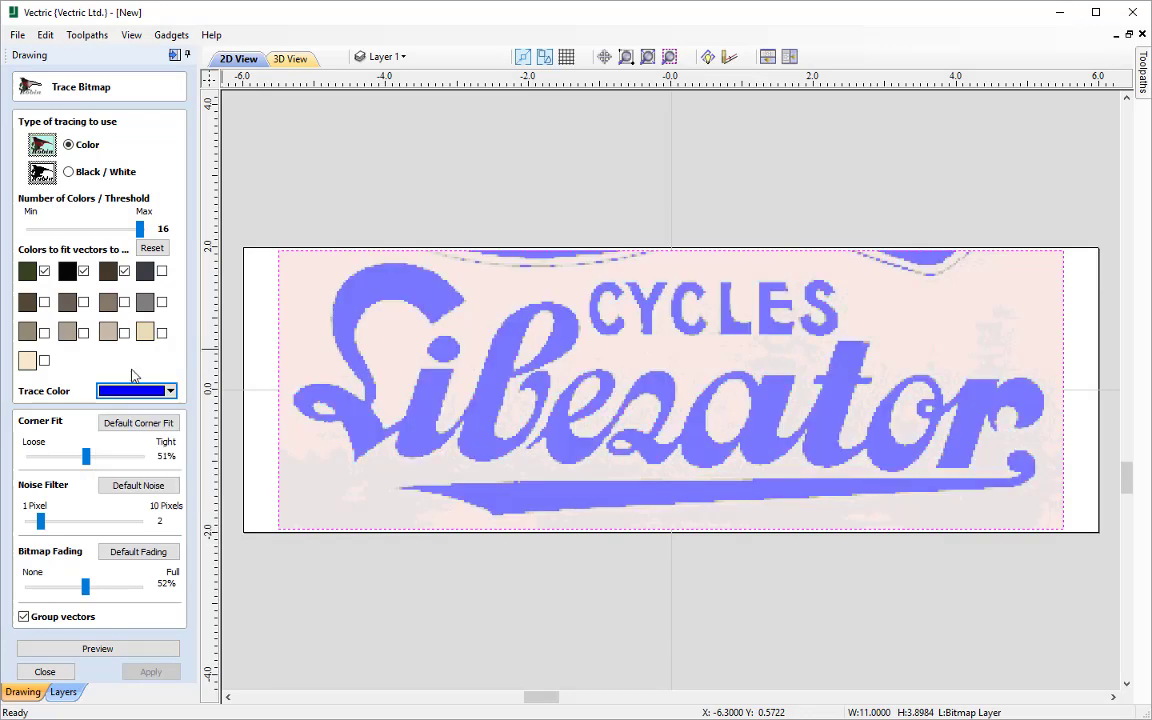
pyautogui.click(130, 391)
pyautogui.click(195, 478)
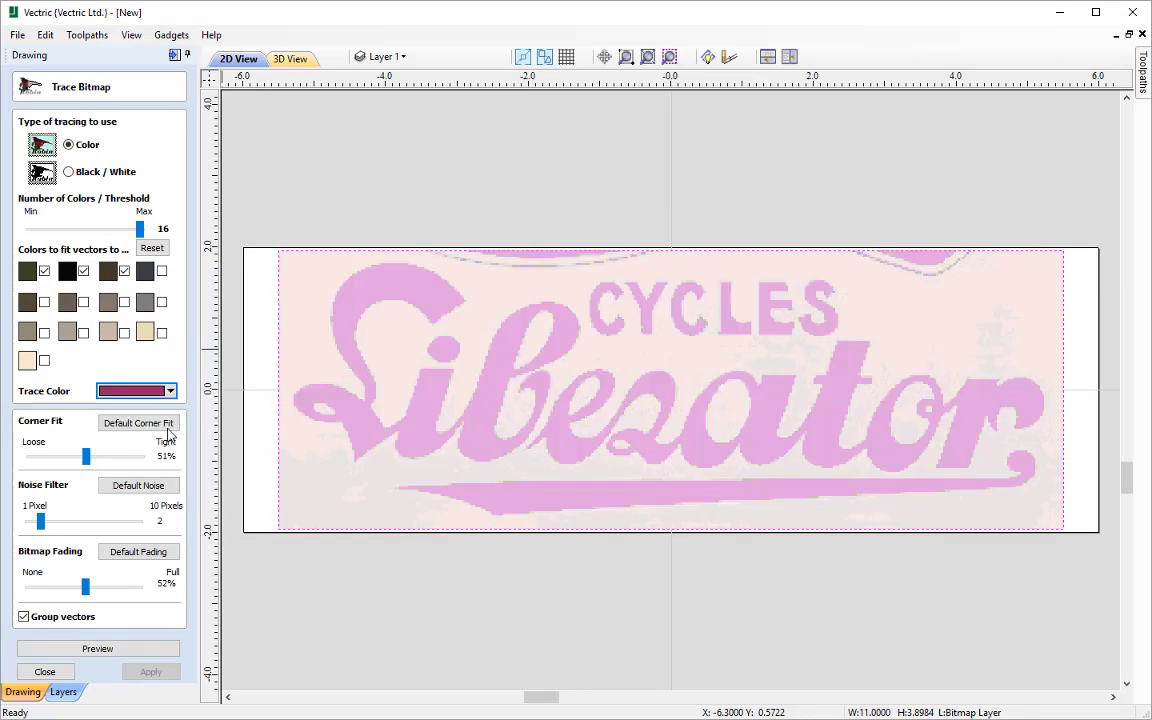
pyautogui.click(150, 391)
pyautogui.click(151, 478)
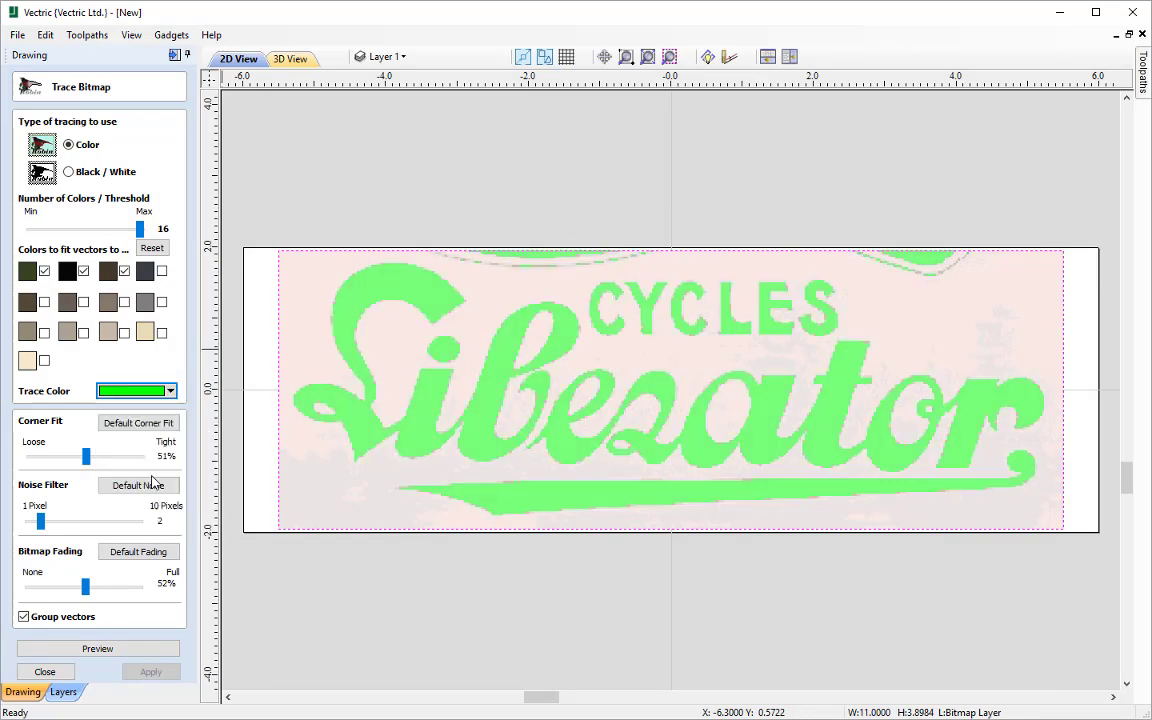
pyautogui.click(145, 391)
pyautogui.click(108, 463)
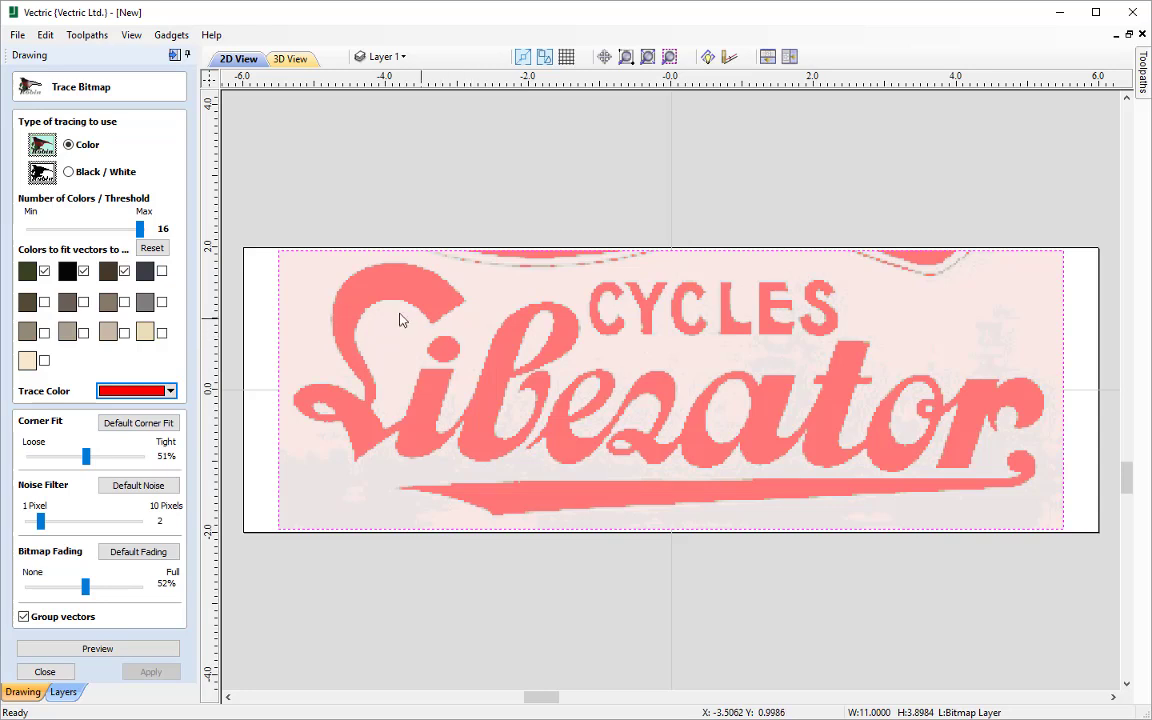
# Step: Try including the dark grey, olive brown and grey-brown colours in the vector fit as well
pyautogui.click(162, 272)
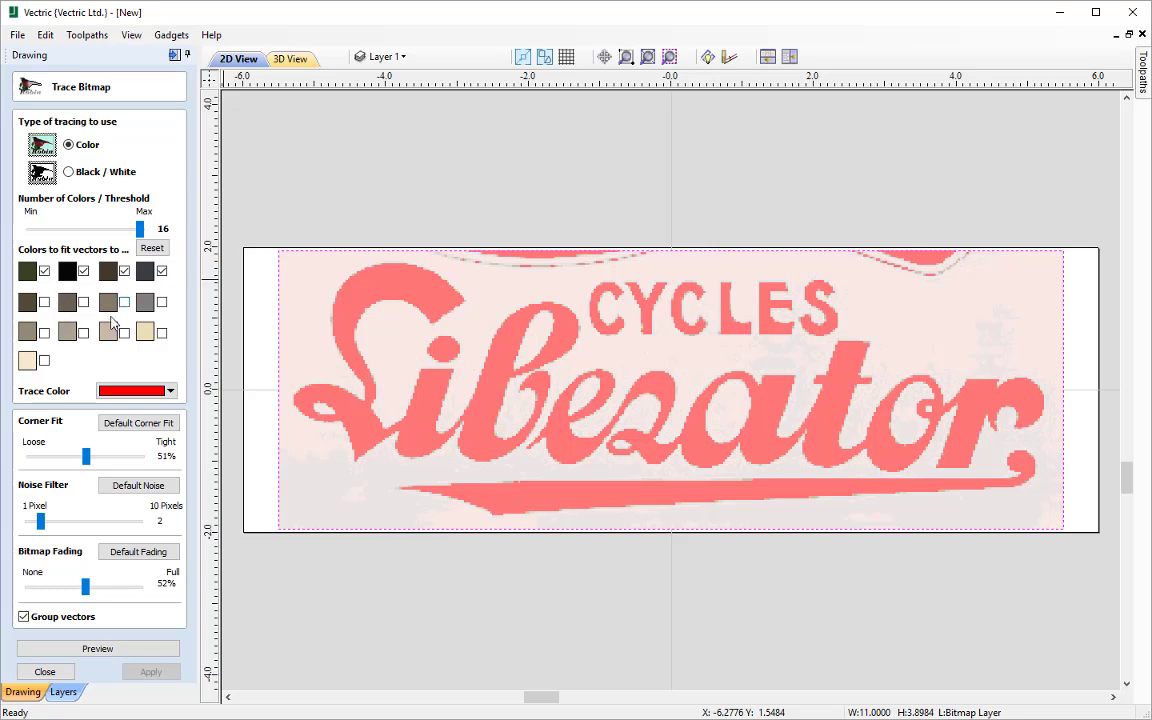
pyautogui.click(44, 302)
pyautogui.click(83, 302)
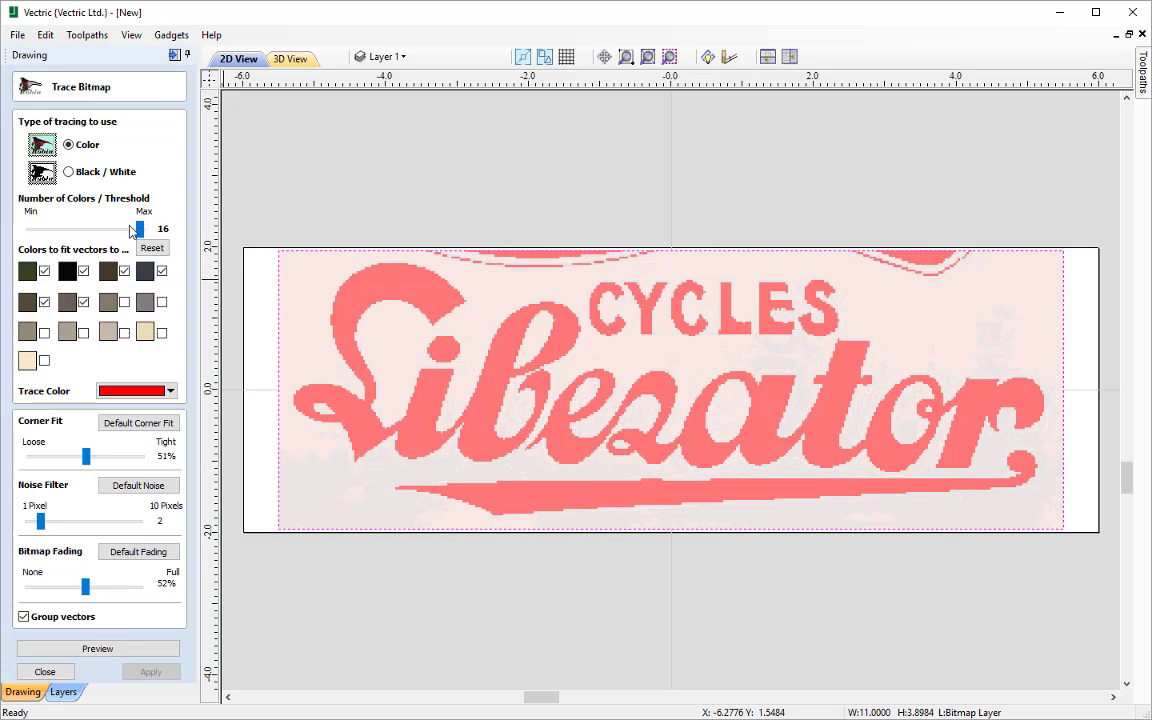
# Step: Reduce the number of colours for the bitmap trace to 8
pyautogui.press('Left')
pyautogui.press('Left')
pyautogui.press('Left')
pyautogui.press('Left')
pyautogui.press('Left')
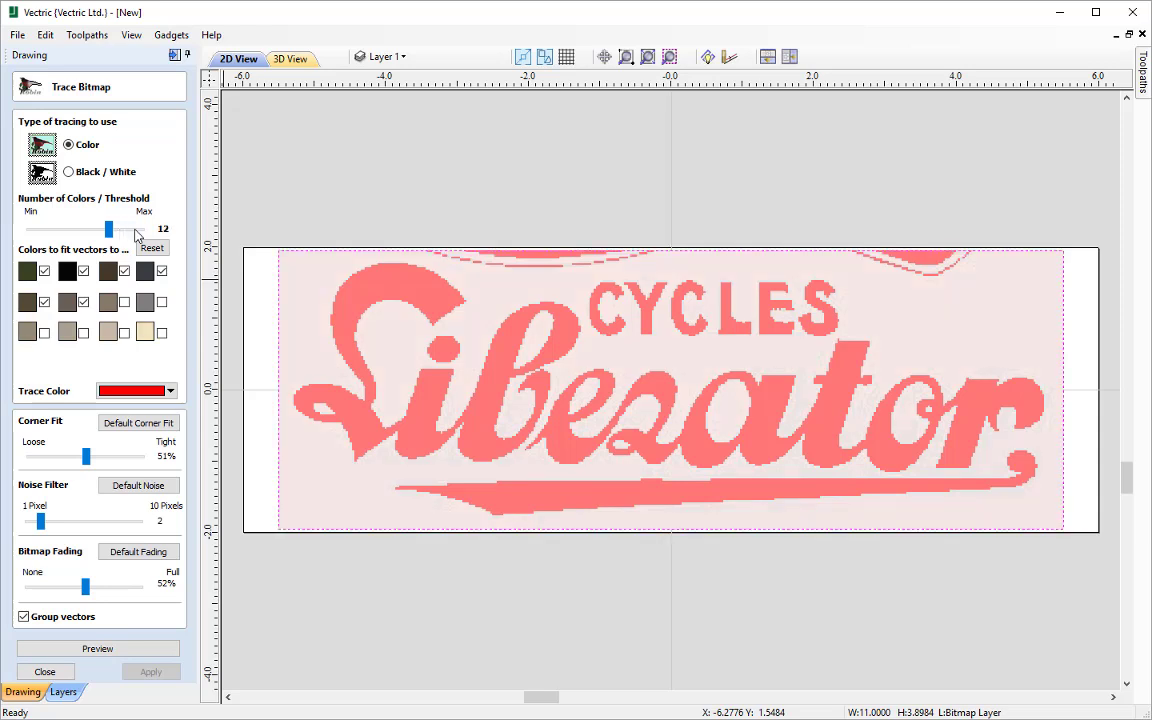
pyautogui.press('Left')
pyautogui.press('Left')
pyautogui.press('Left')
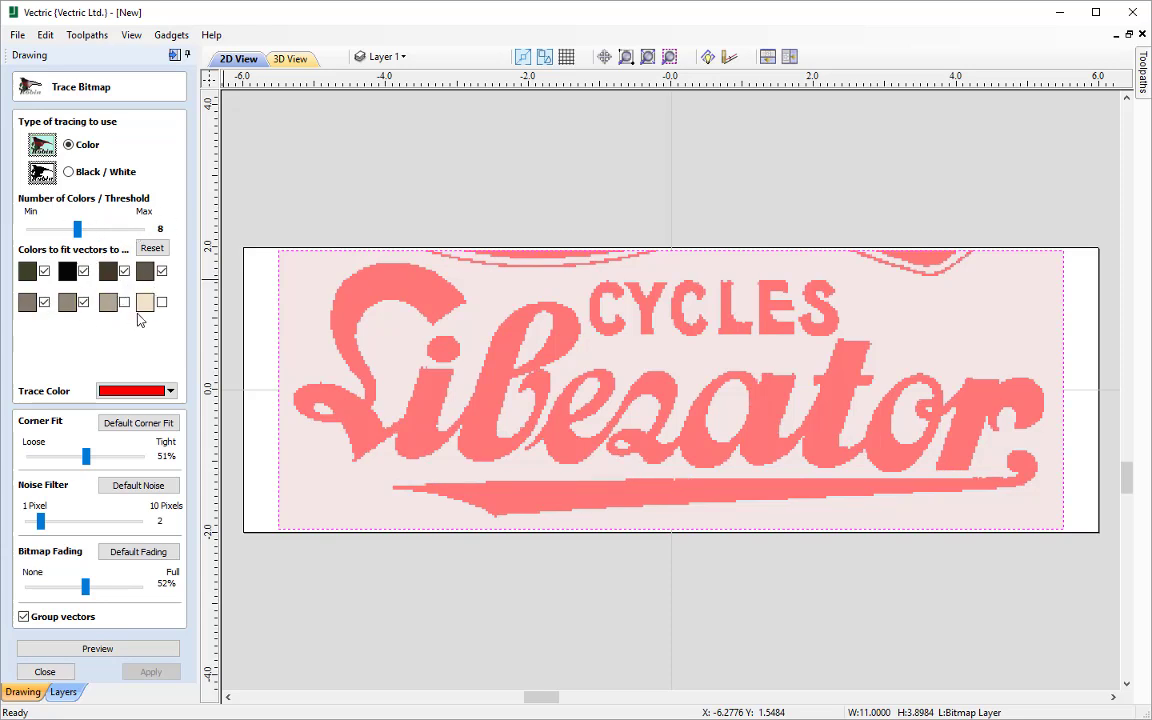
# Step: Exclude the fourth, fifth and sixth colours from the vector fit, keeping only dark green, black and dark brown
pyautogui.click(84, 302)
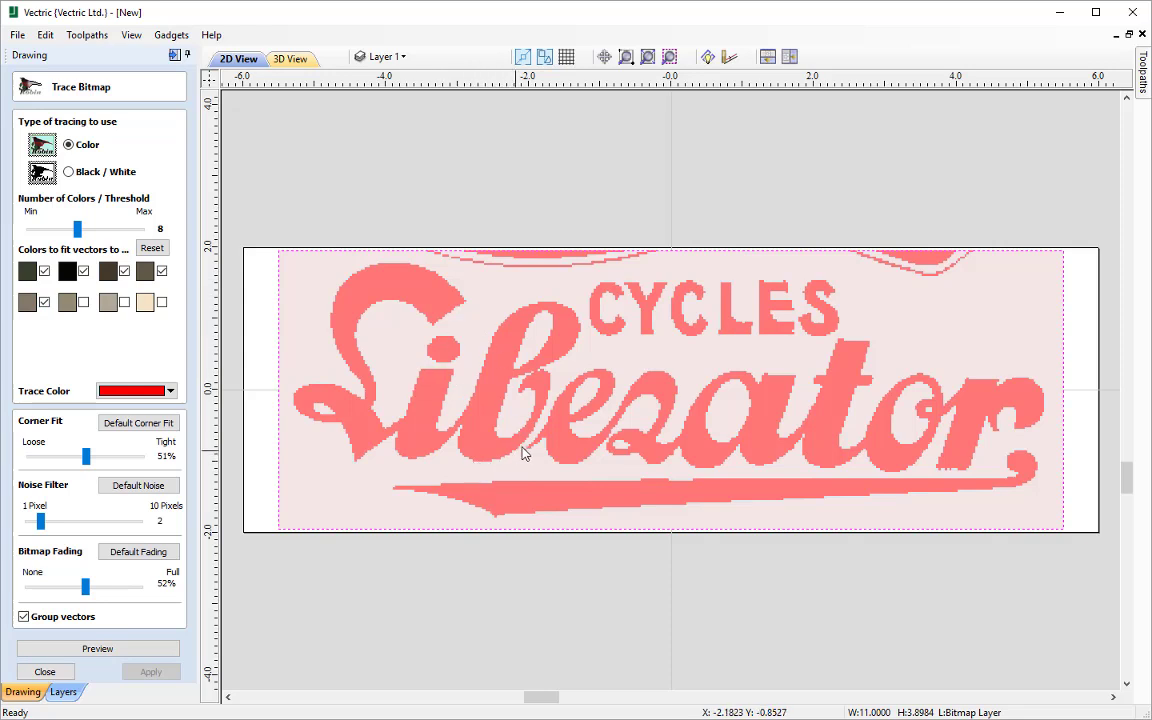
pyautogui.click(45, 303)
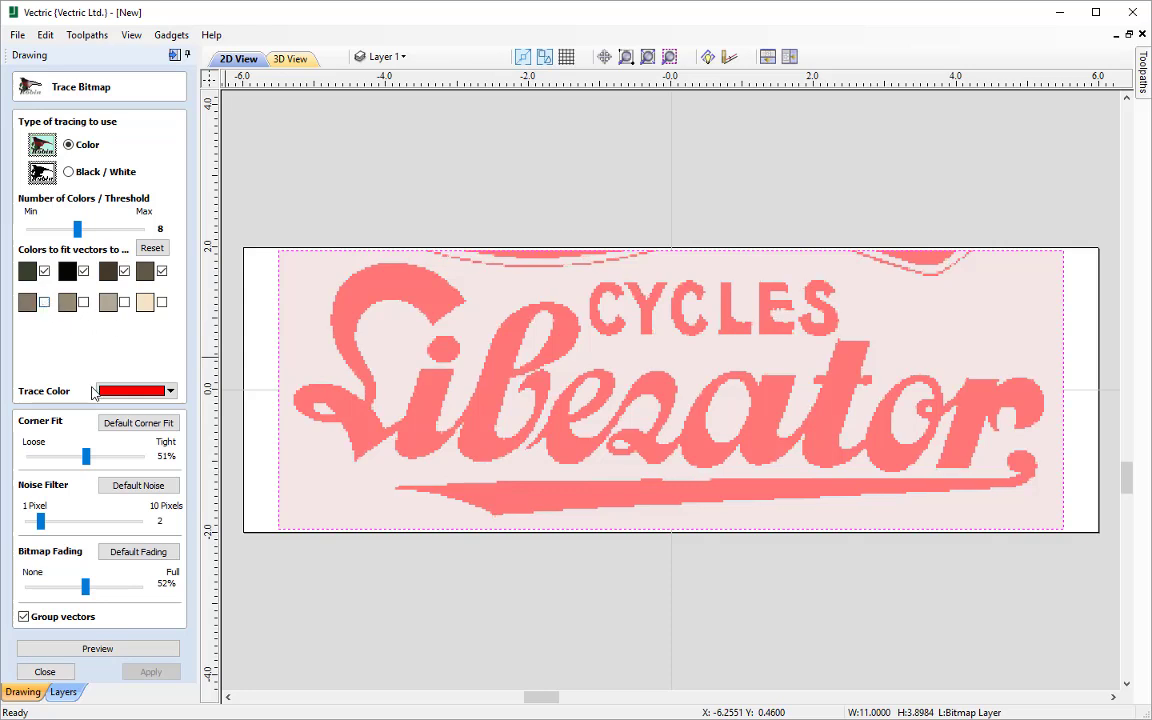
pyautogui.click(162, 273)
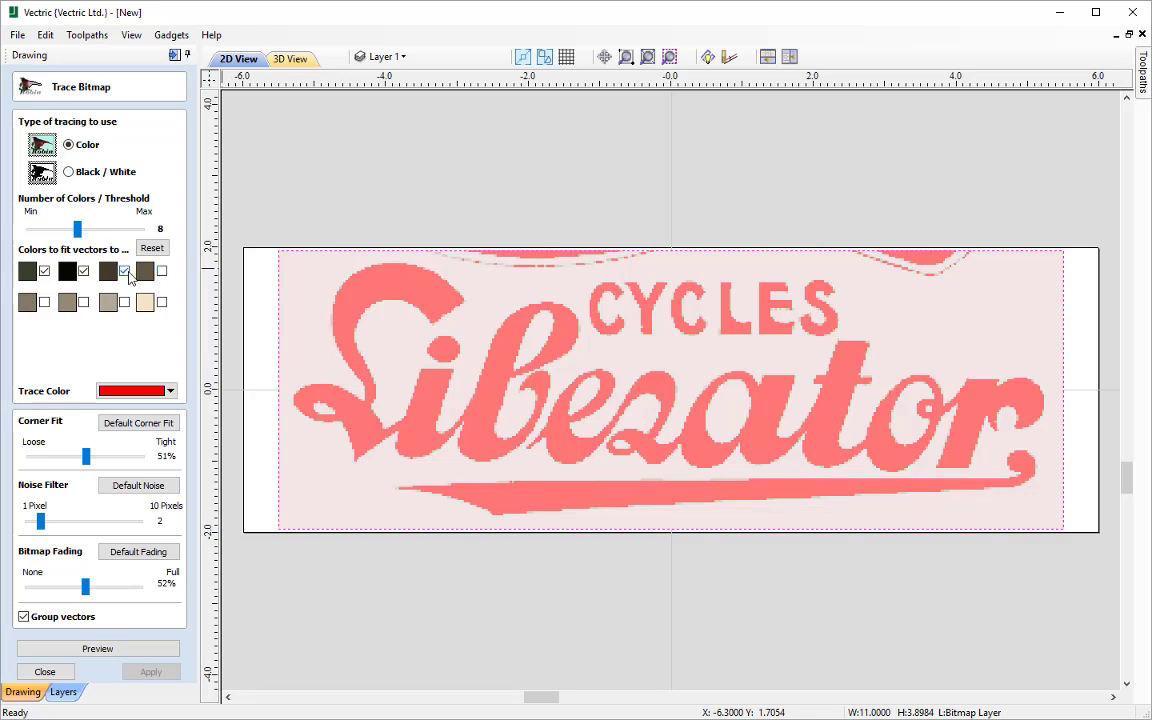
# Step: Compare the traced area with and without the dark brown colour, leaving dark brown included
pyautogui.click(124, 271)
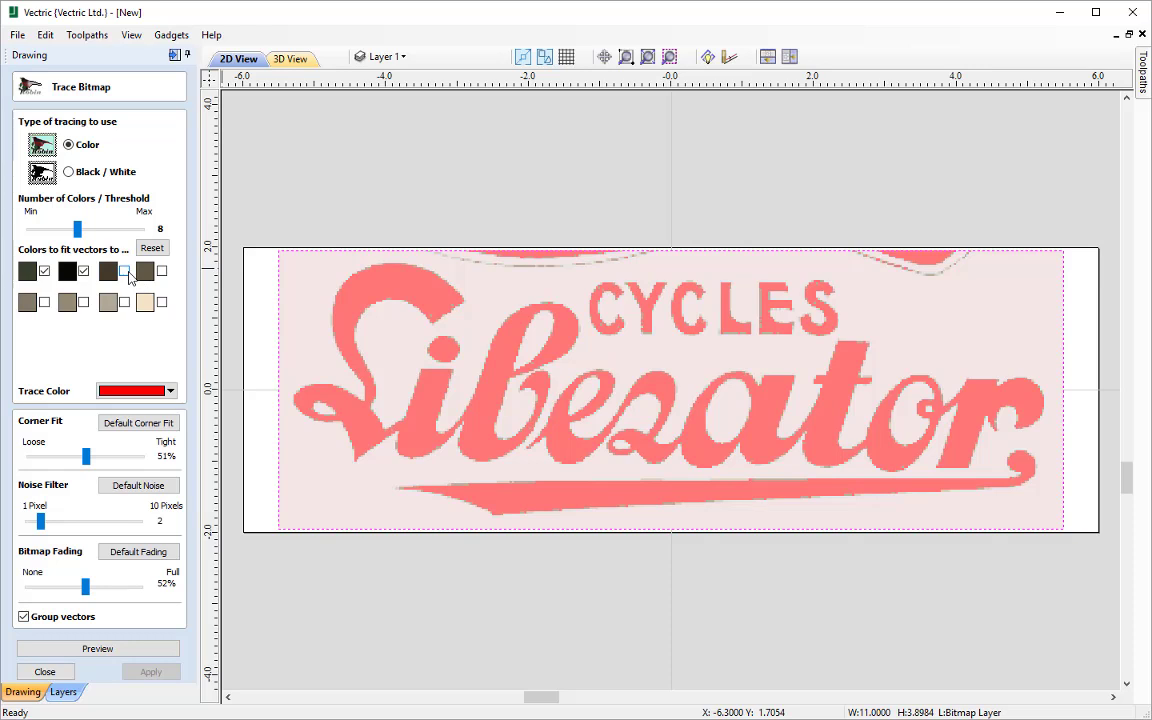
pyautogui.click(124, 271)
pyautogui.click(124, 271)
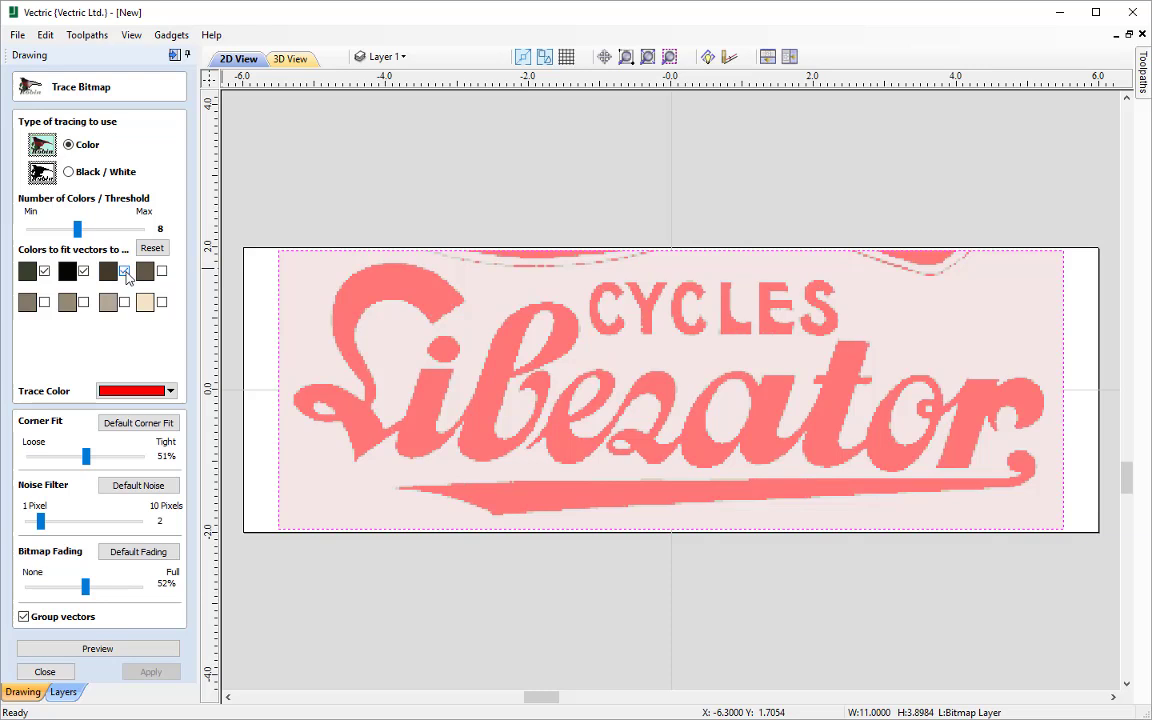
pyautogui.click(124, 271)
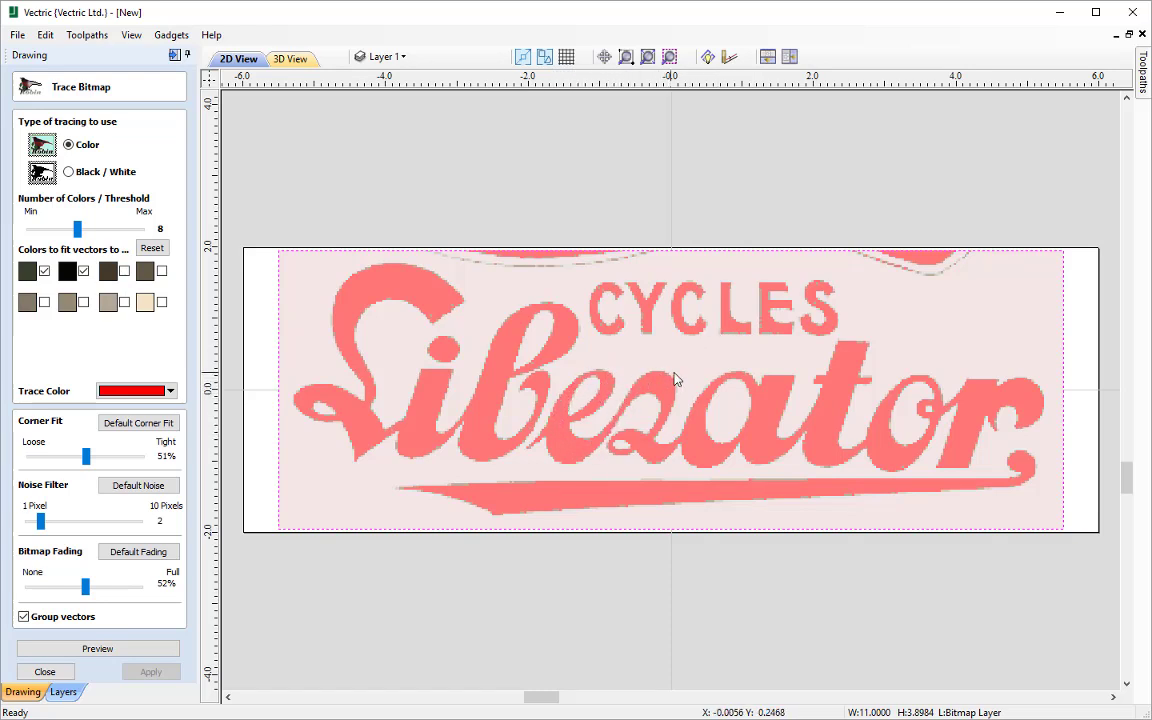
pyautogui.click(125, 272)
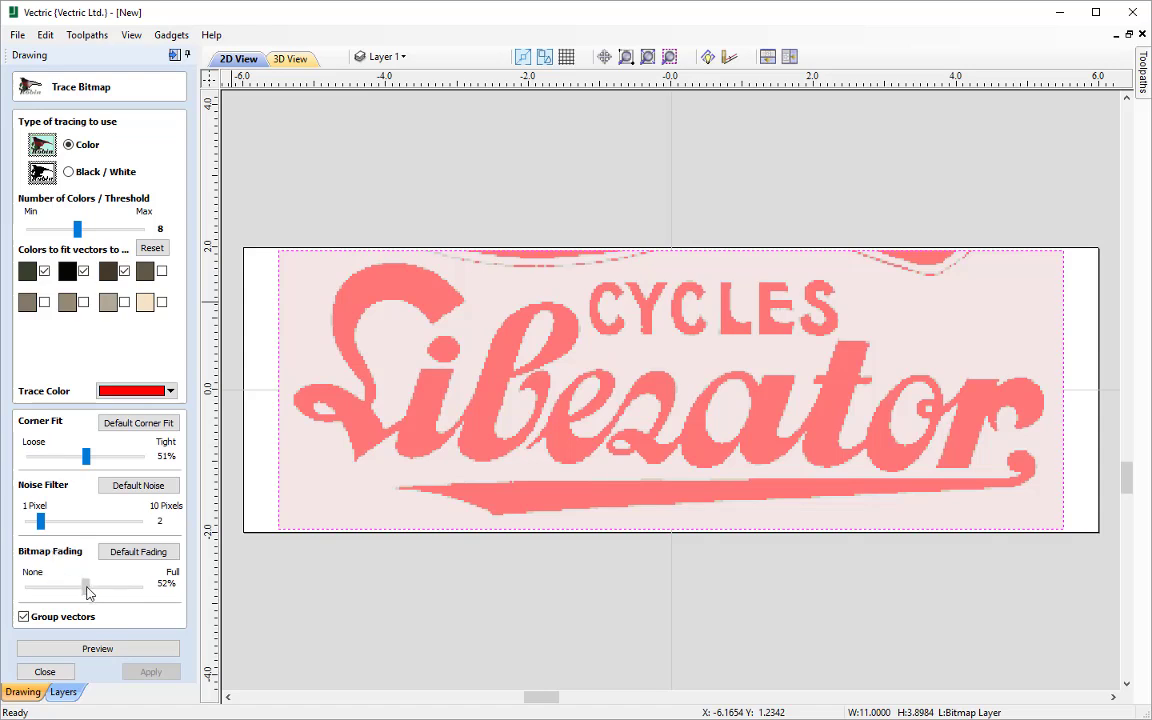
# Step: Try bitmap fading at 74%, then set it to 63%
pyautogui.moveTo(87, 593)
pyautogui.mouseDown()
pyautogui.moveTo(125, 594)
pyautogui.moveTo(54, 588)
pyautogui.moveTo(111, 594)
pyautogui.mouseUp()
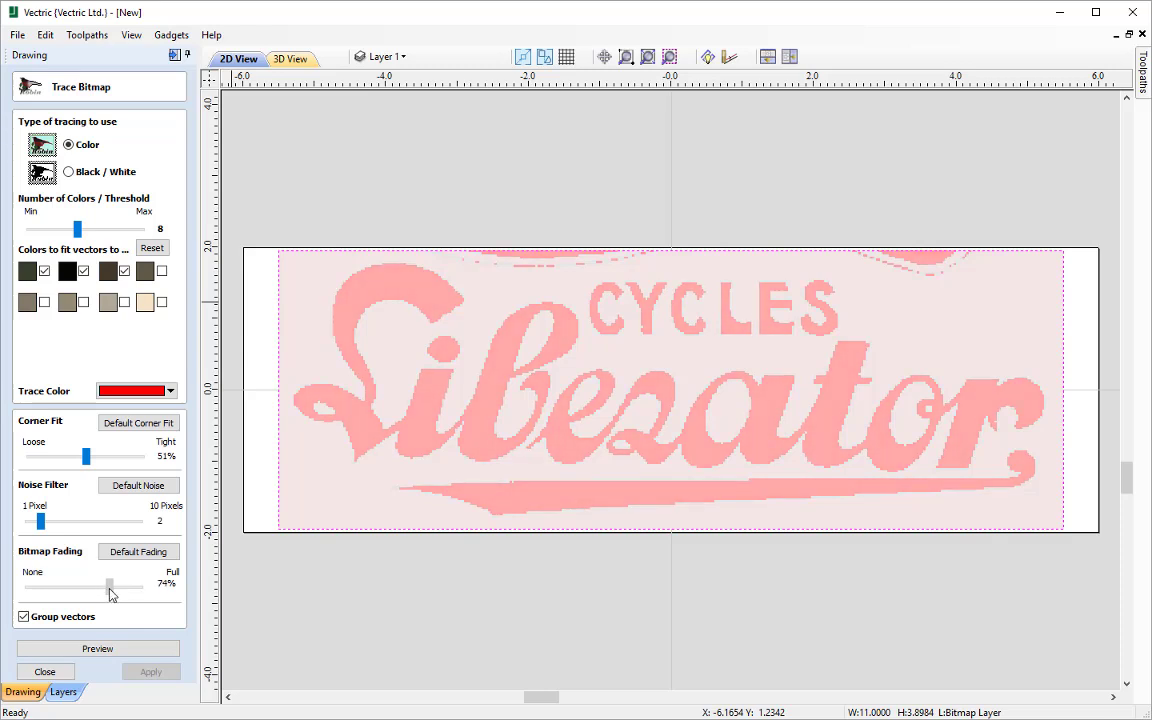
pyautogui.moveTo(111, 594)
pyautogui.mouseDown()
pyautogui.moveTo(124, 591)
pyautogui.moveTo(98, 589)
pyautogui.mouseUp()
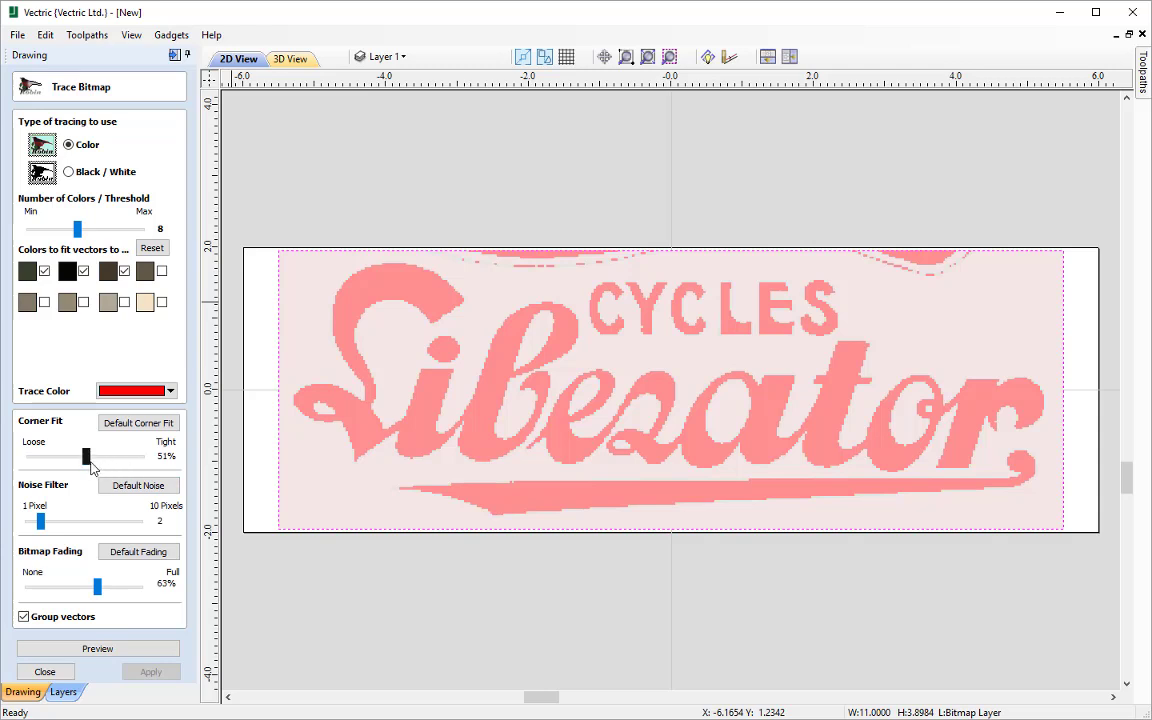
# Step: Preview the trace with the corner fit at 100% and inspect the lettering outlines up close
pyautogui.moveTo(86, 456); pyautogui.dragTo(140, 456)
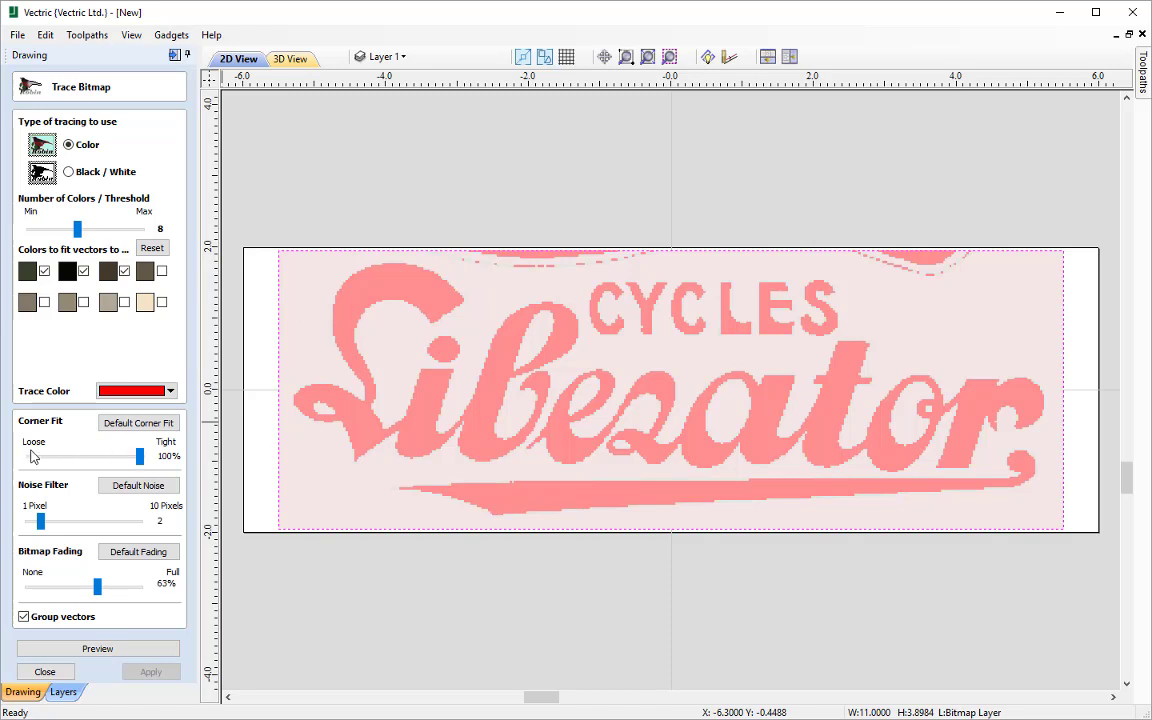
pyautogui.moveTo(140, 456)
pyautogui.mouseDown()
pyautogui.moveTo(95, 456)
pyautogui.moveTo(140, 456)
pyautogui.mouseUp()
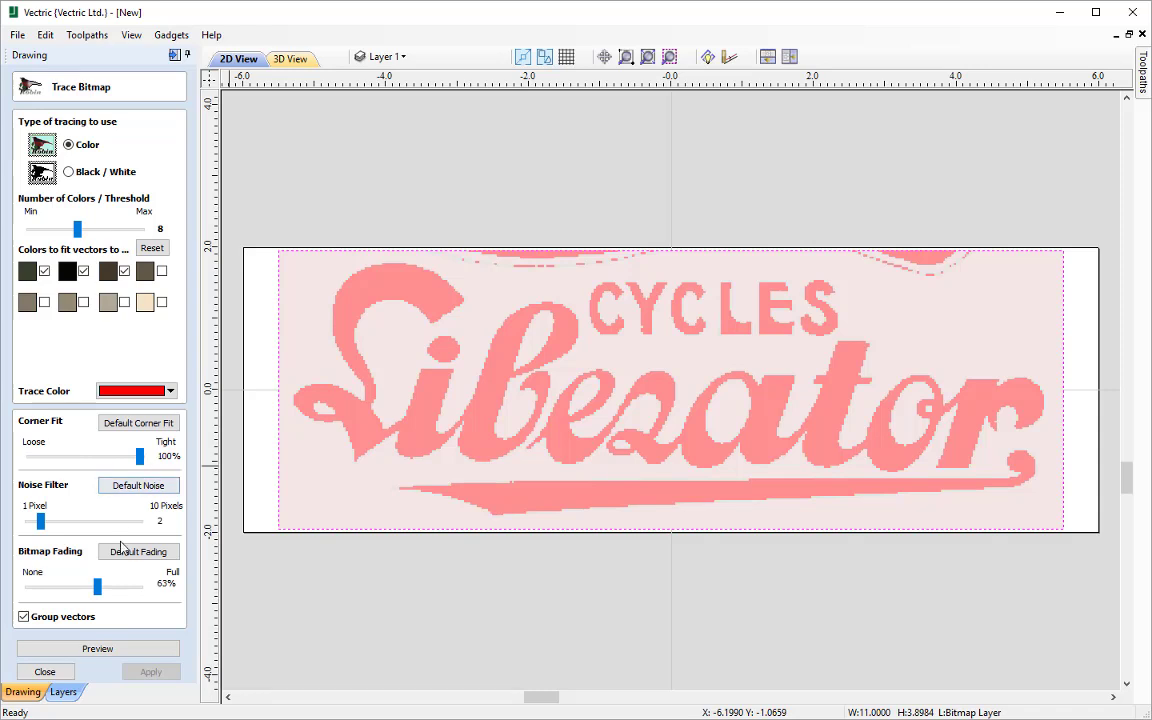
pyautogui.click(112, 650)
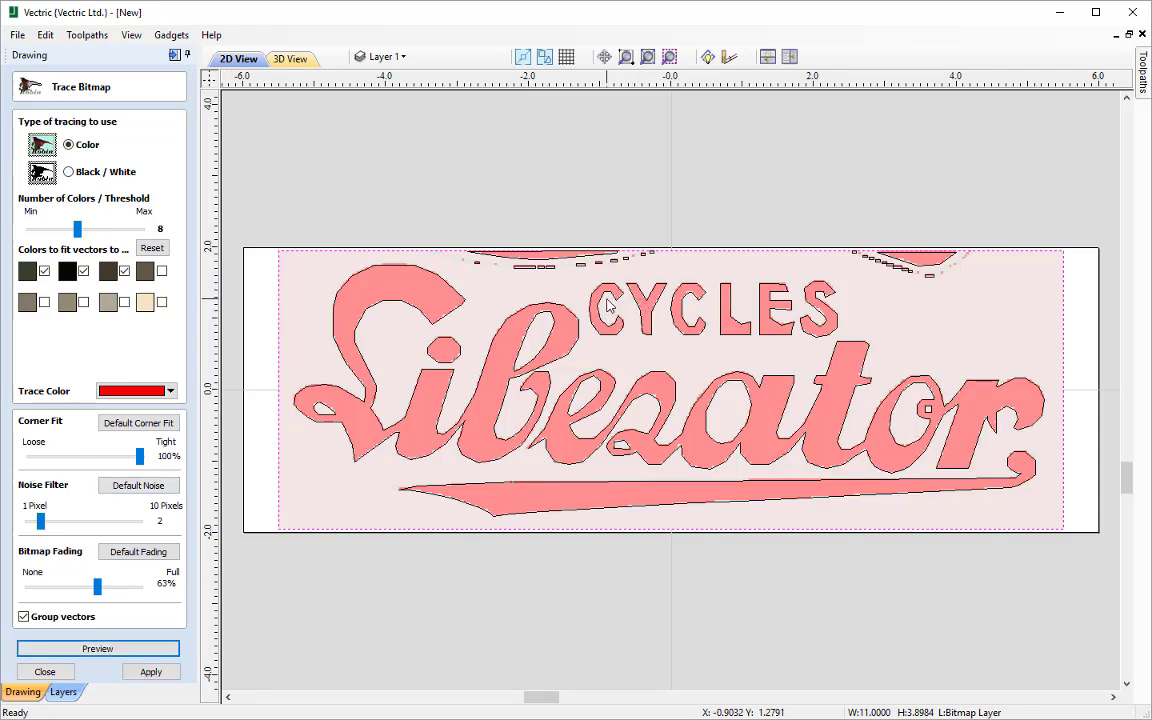
pyautogui.scroll(4, 634, 305)
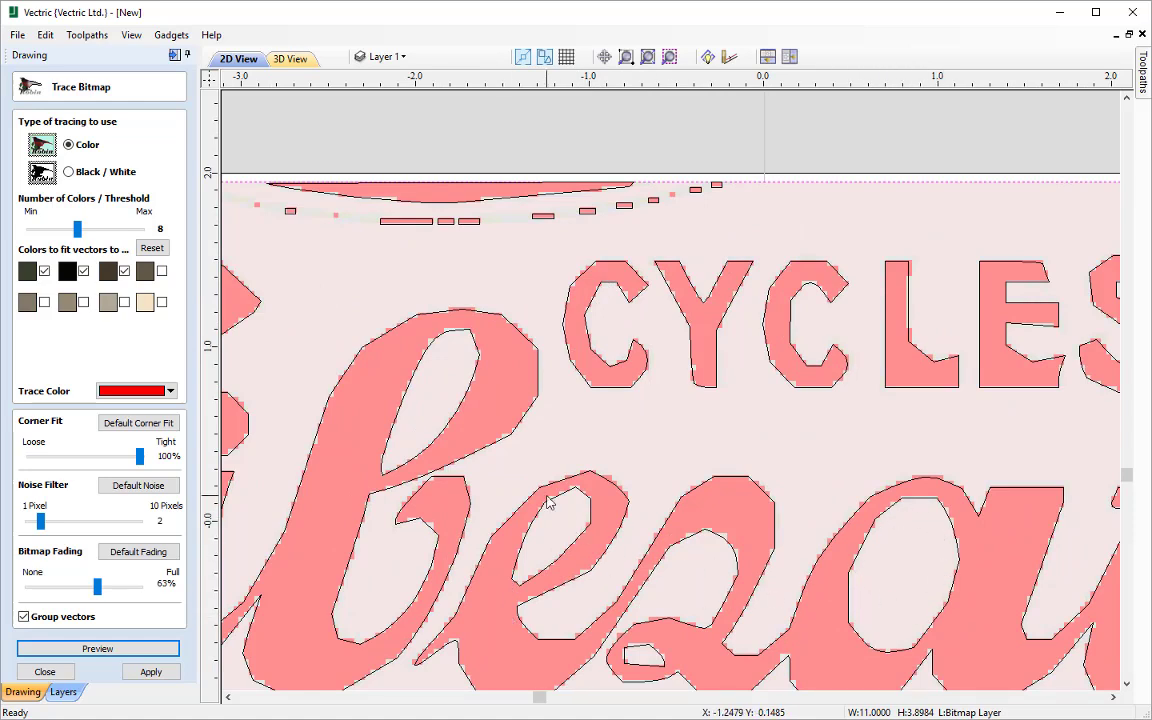
pyautogui.scroll(-1, 548, 503)
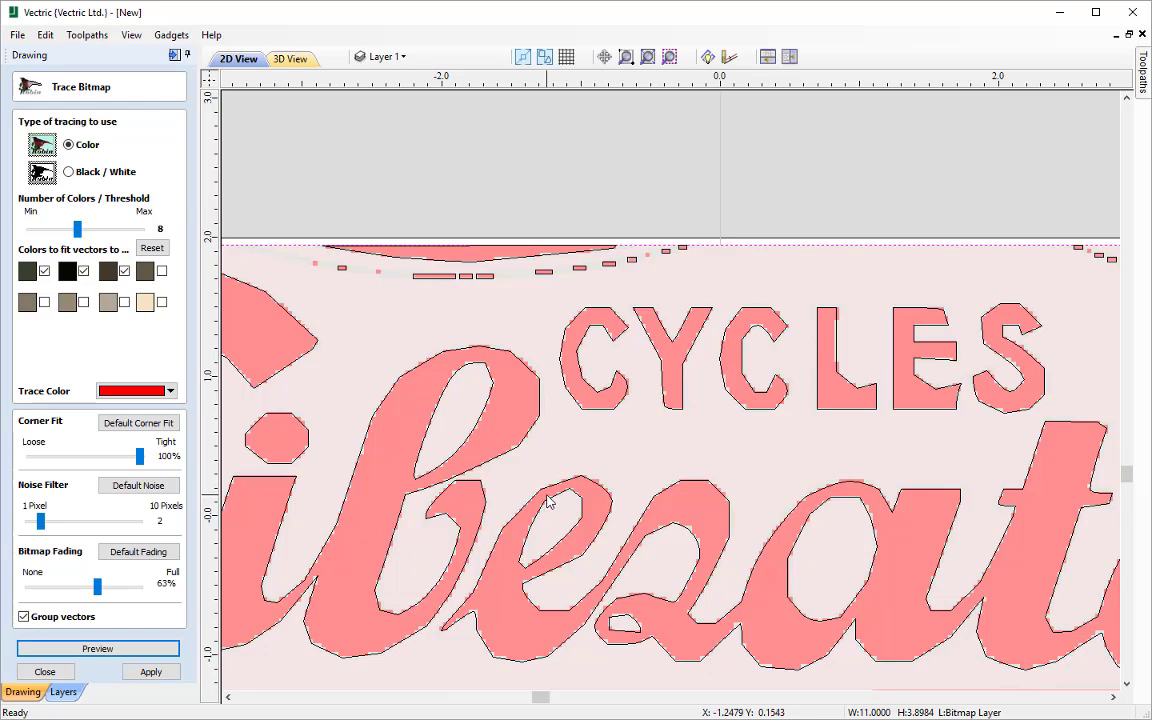
pyautogui.scroll(-2, 548, 503)
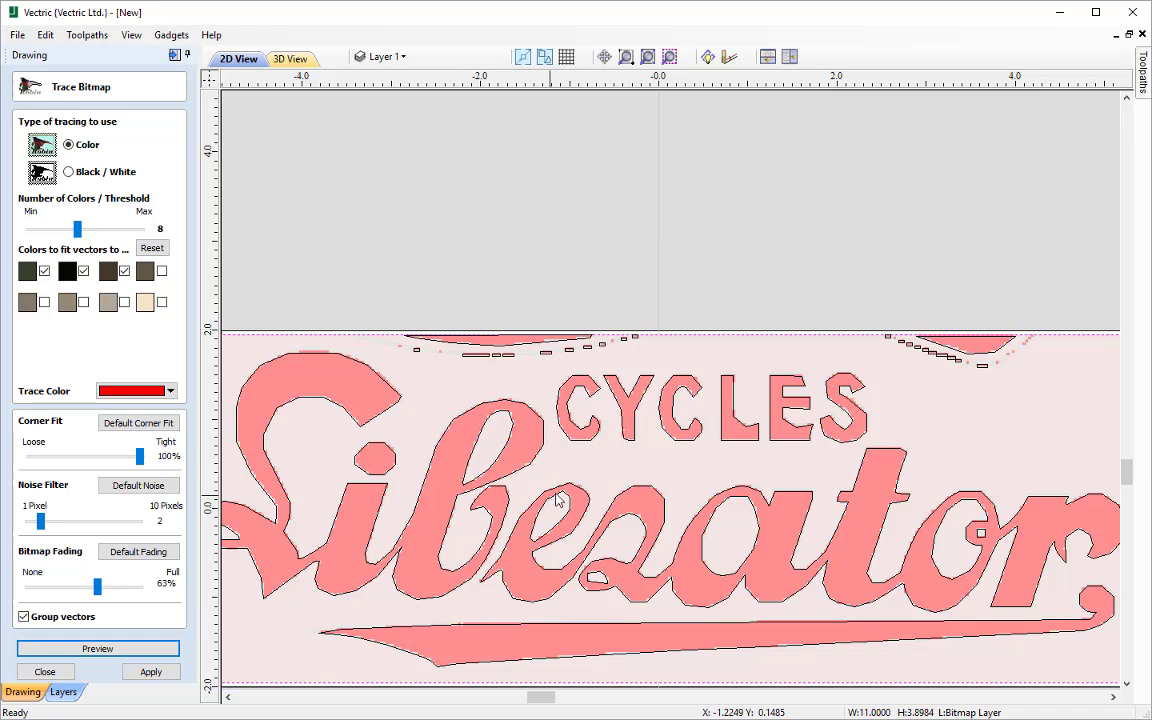
pyautogui.scroll(-1, 575, 480)
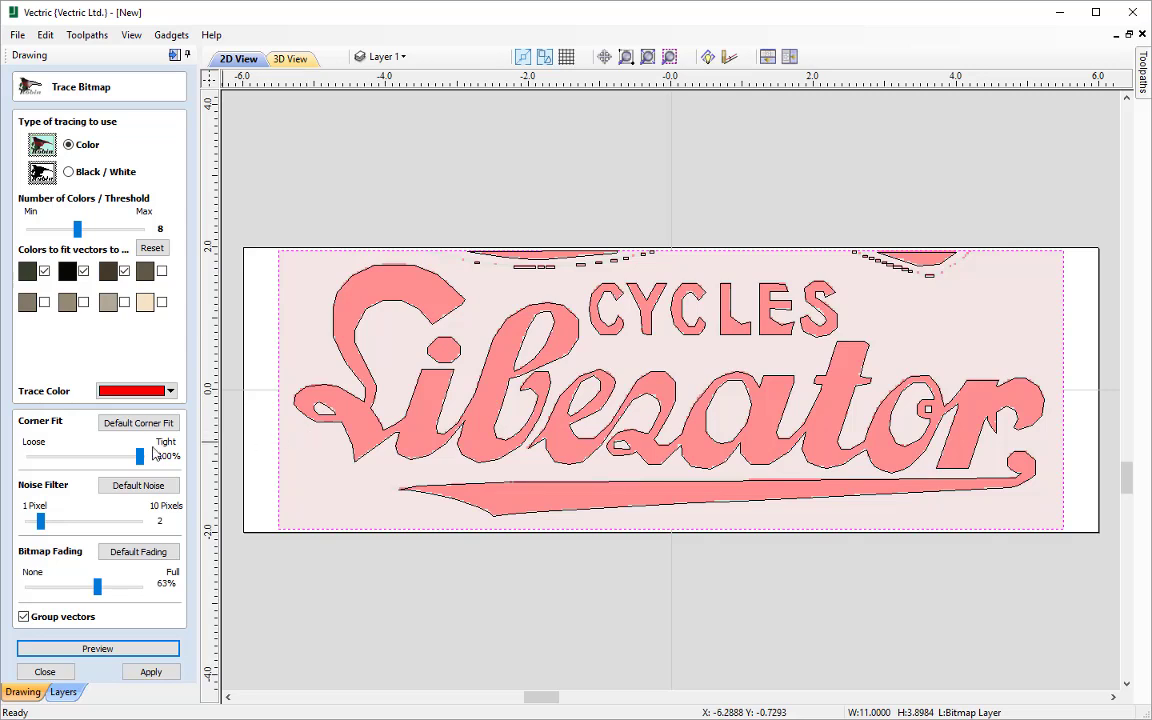
# Step: Preview the trace with the corner fit at 0% and inspect the curves and corners of the lettering
pyautogui.moveTo(139, 456); pyautogui.dragTo(29, 459)
pyautogui.click(80, 648)
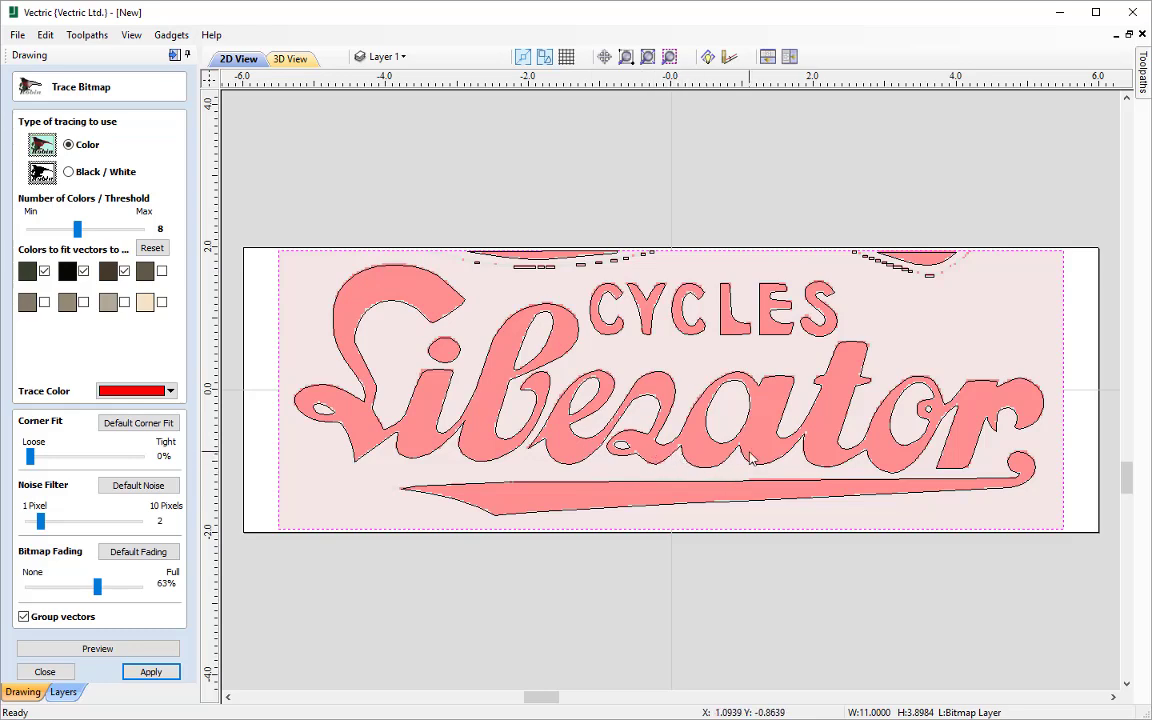
pyautogui.scroll(3, 597, 393)
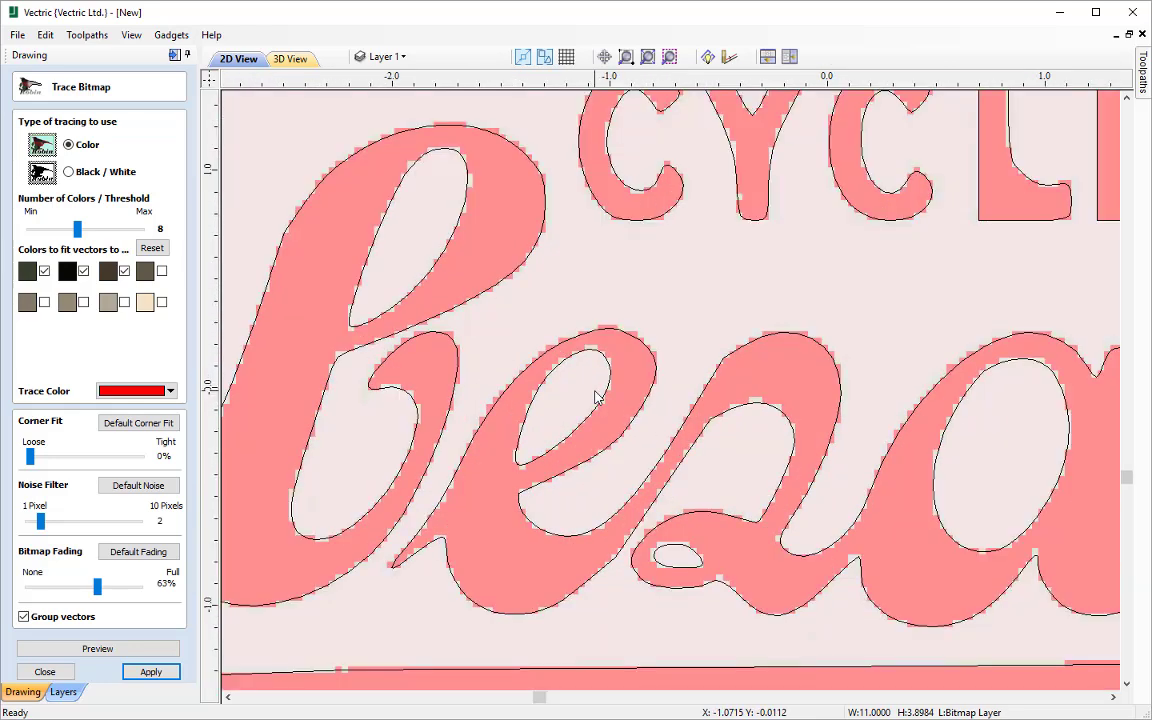
pyautogui.scroll(-3, 480, 368)
pyautogui.scroll(2, 488, 368)
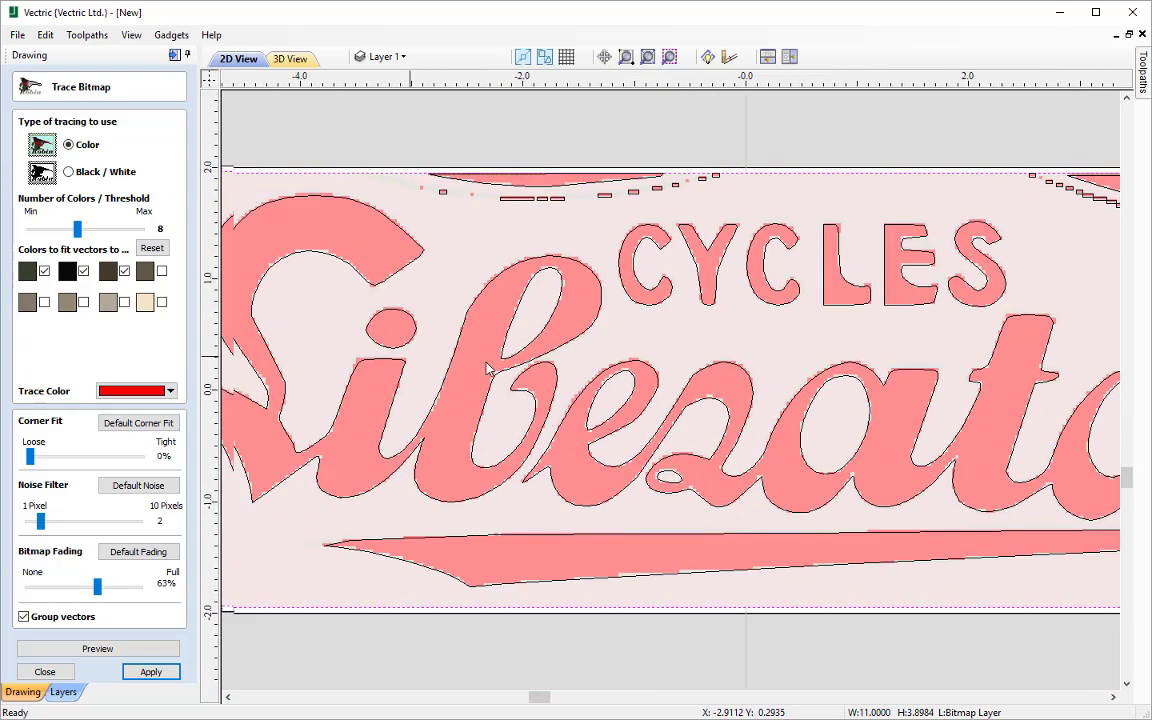
pyautogui.scroll(3, 491, 275)
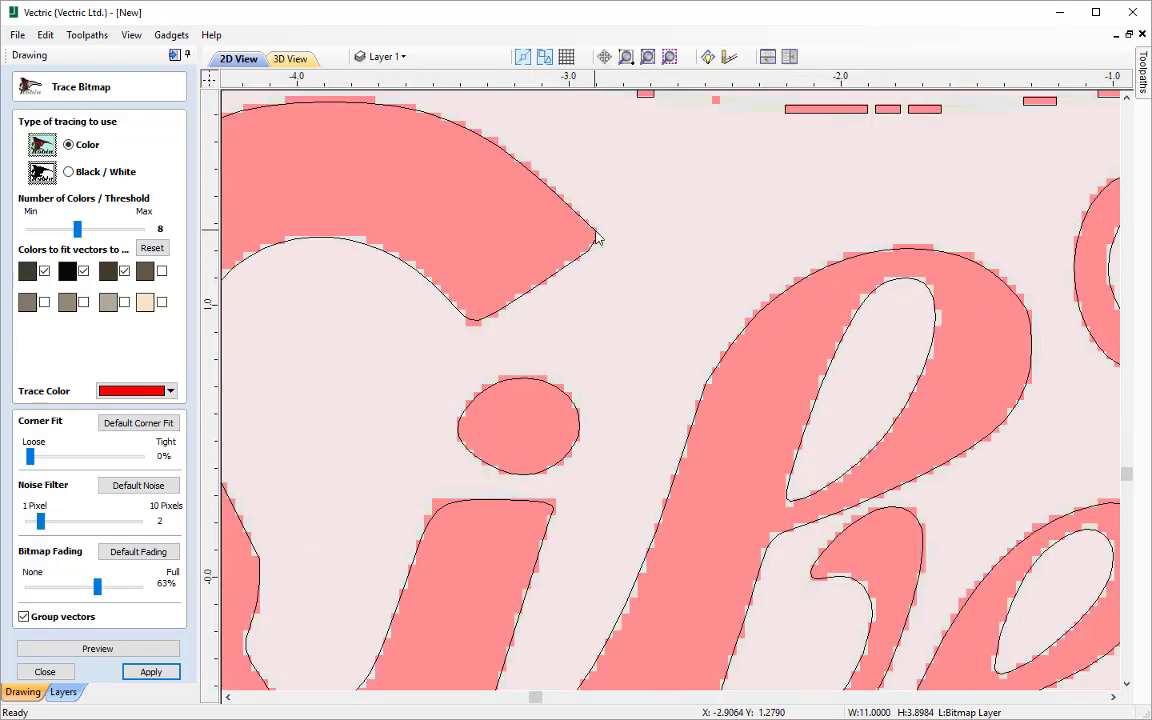
pyautogui.scroll(-1, 466, 310)
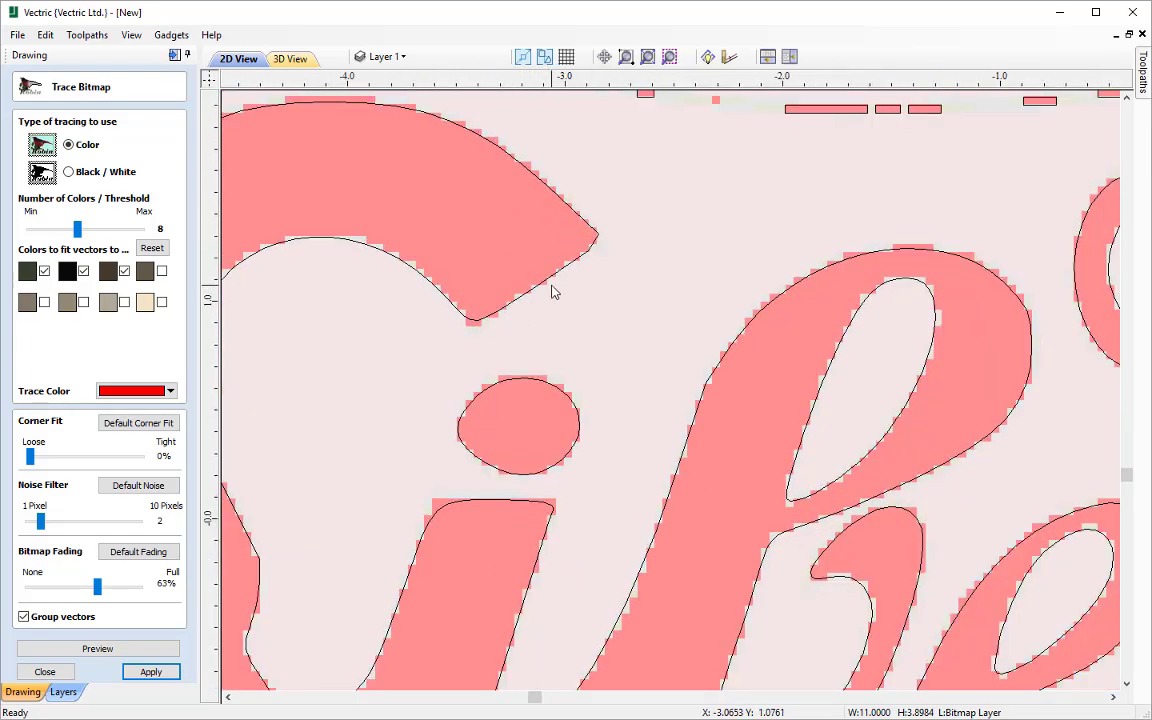
pyautogui.scroll(-1, 570, 305)
pyautogui.scroll(-1, 588, 324)
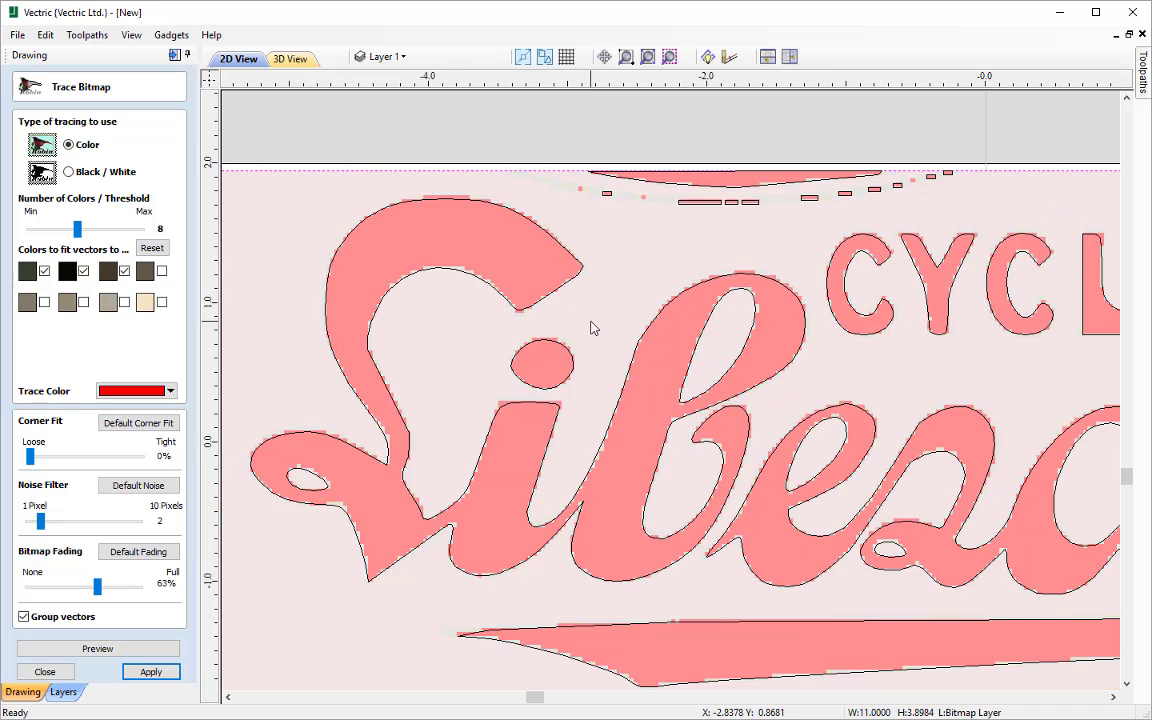
pyautogui.scroll(-2, 591, 328)
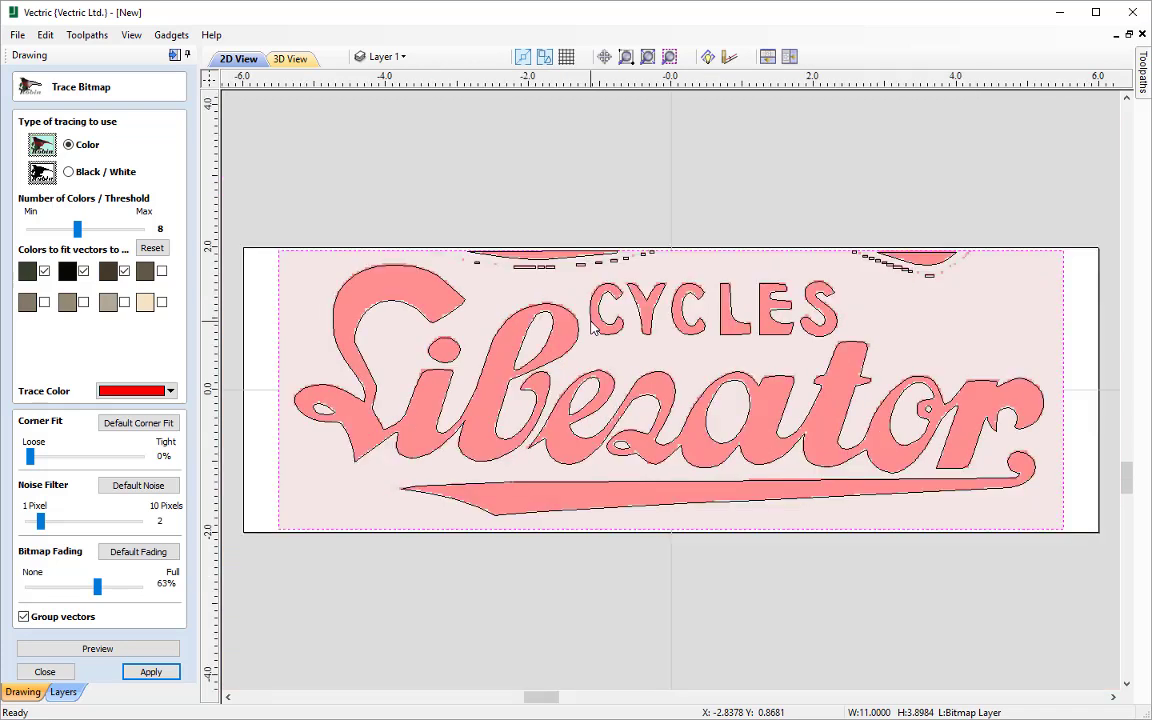
# Step: Preview the trace with the corner fit at 35%, then set it to 50% and preview again
pyautogui.click(37, 457)
pyautogui.moveTo(37, 457); pyautogui.dragTo(68, 457)
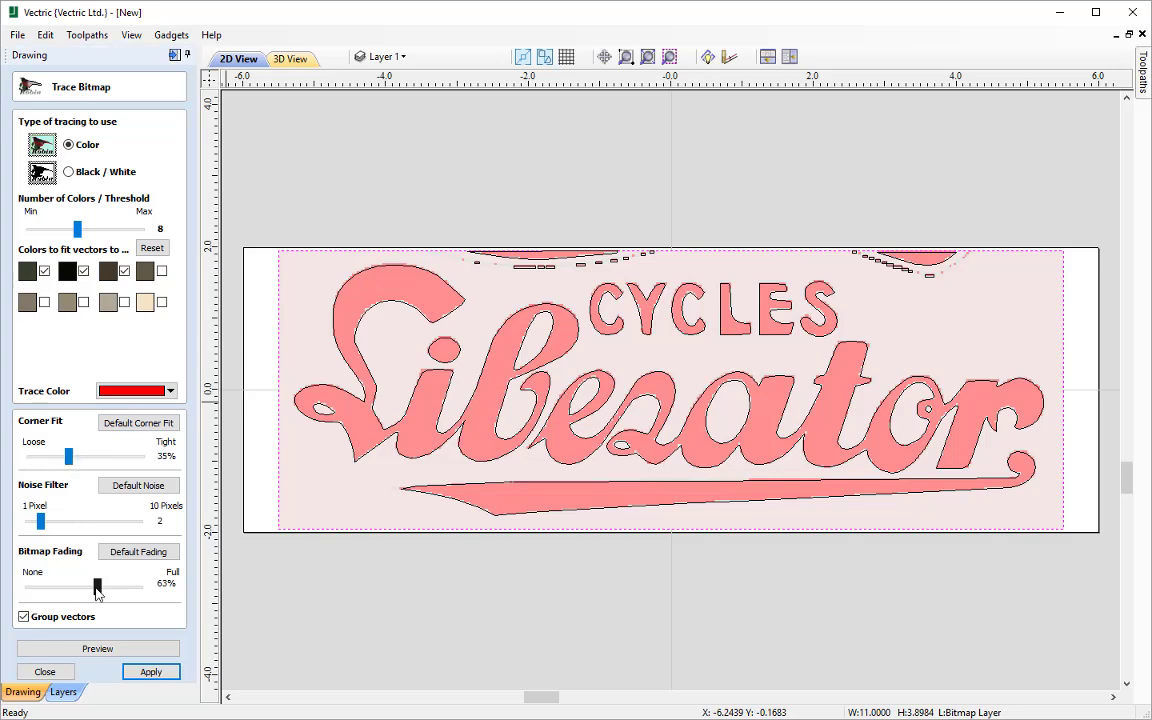
pyautogui.click(98, 645)
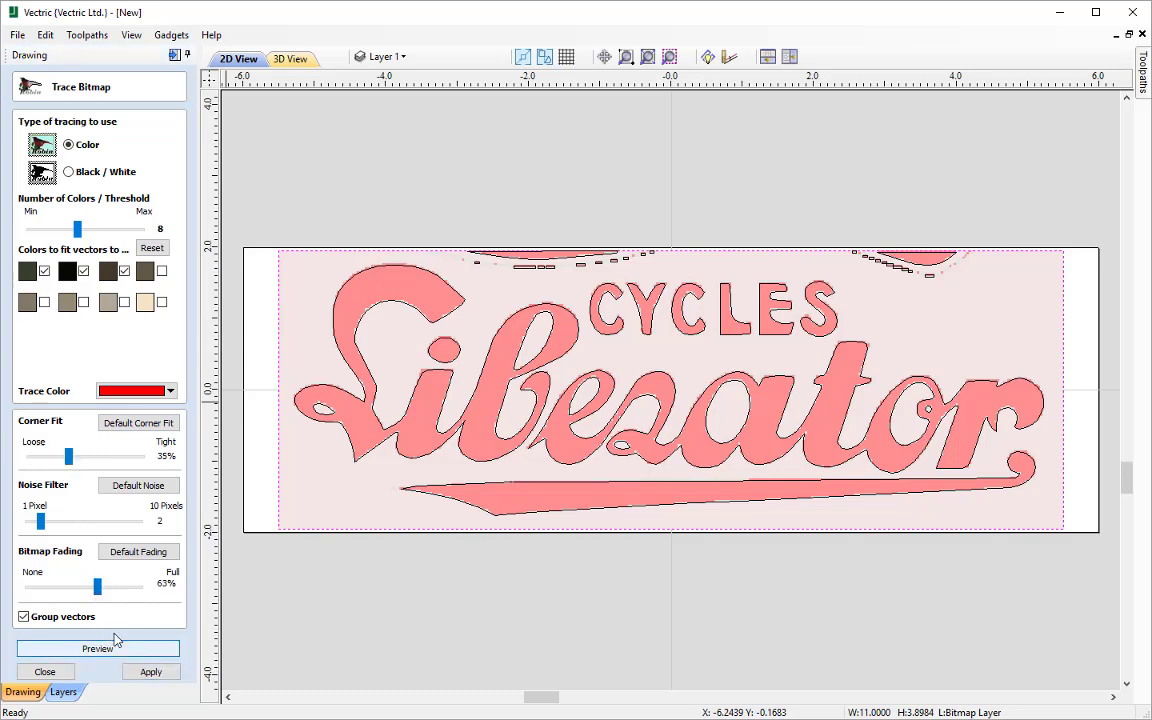
pyautogui.click(87, 457)
pyautogui.moveTo(90, 460); pyautogui.dragTo(86, 460)
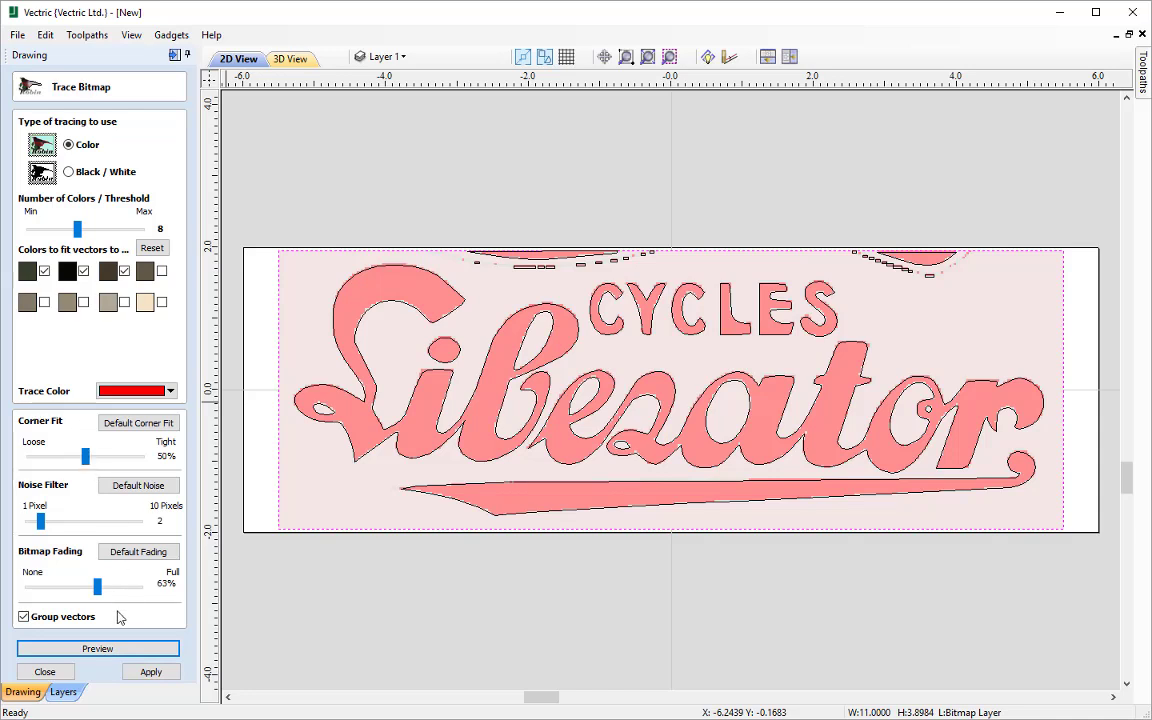
pyautogui.click(98, 648)
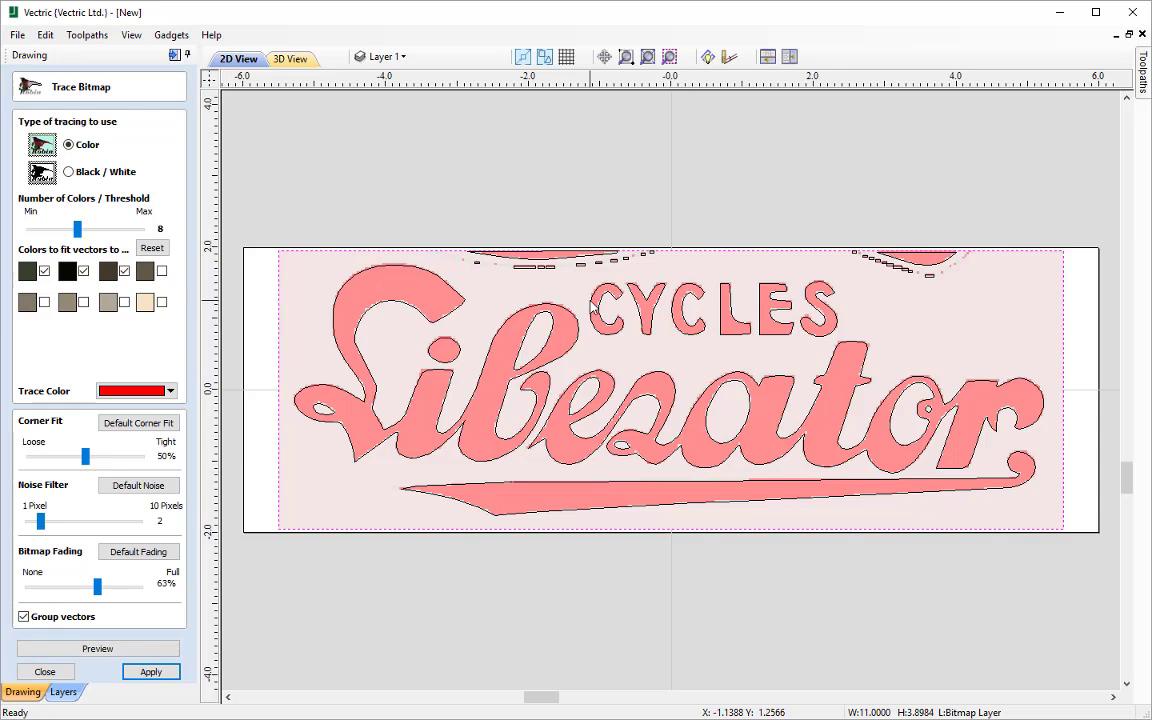
# Step: Set the noise filter to 3 pixels and preview the trace around the small specks above the lettering
pyautogui.press('Tab')
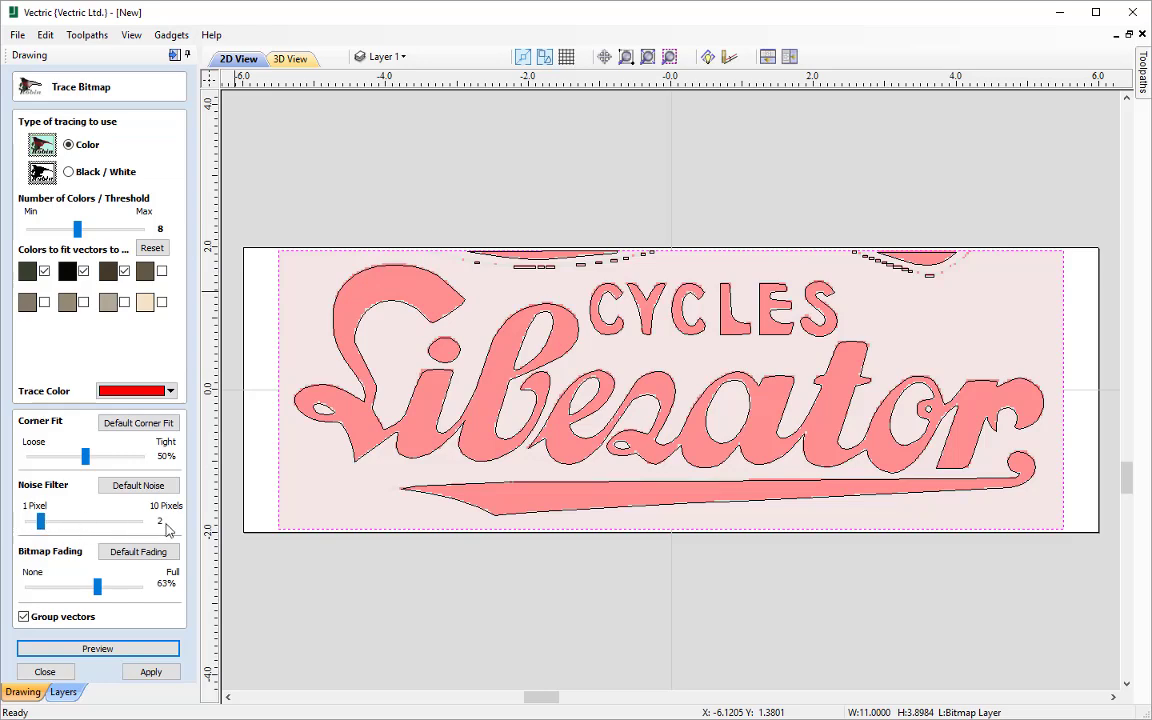
pyautogui.scroll(8, 470, 270)
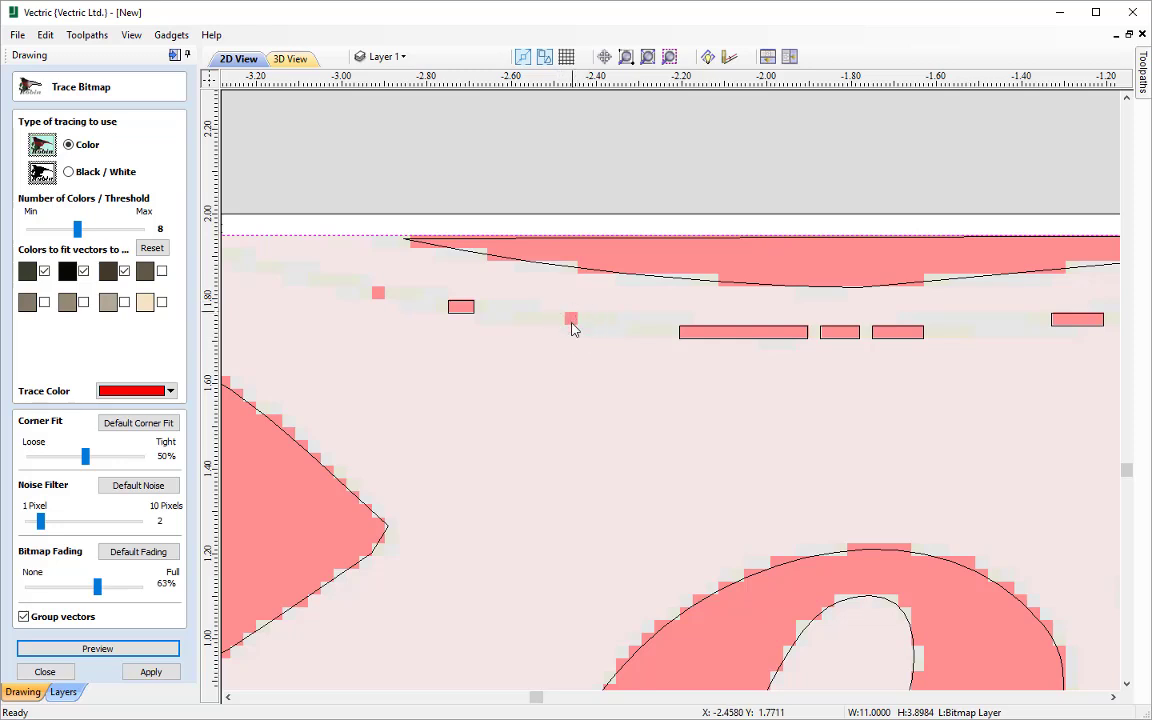
pyautogui.click(55, 522)
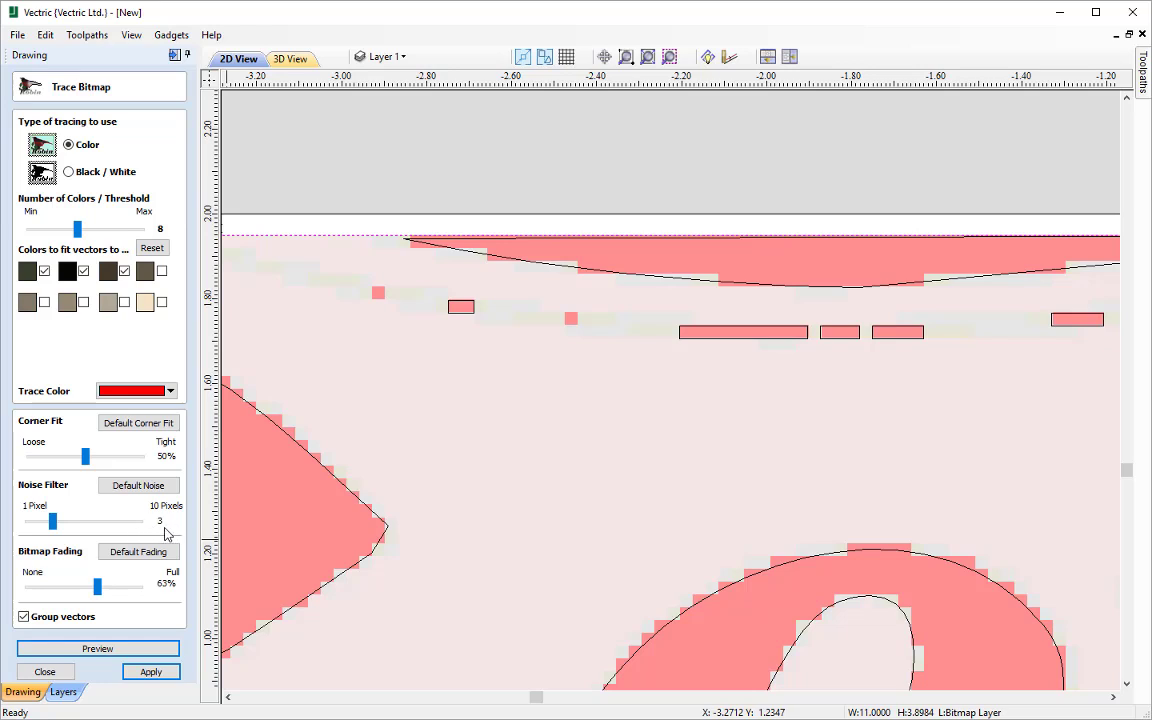
pyautogui.click(108, 650)
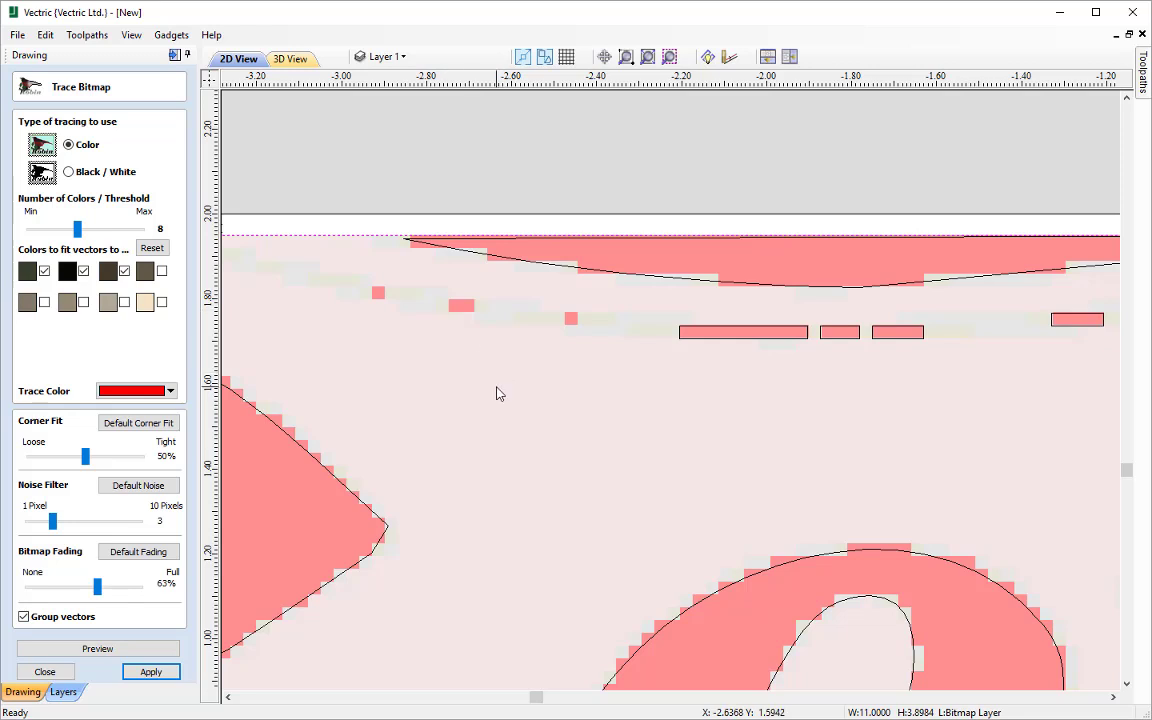
# Step: Preview the whole trace with the noise filter at 4, 6, 7 and 10 pixels
pyautogui.press('F3')
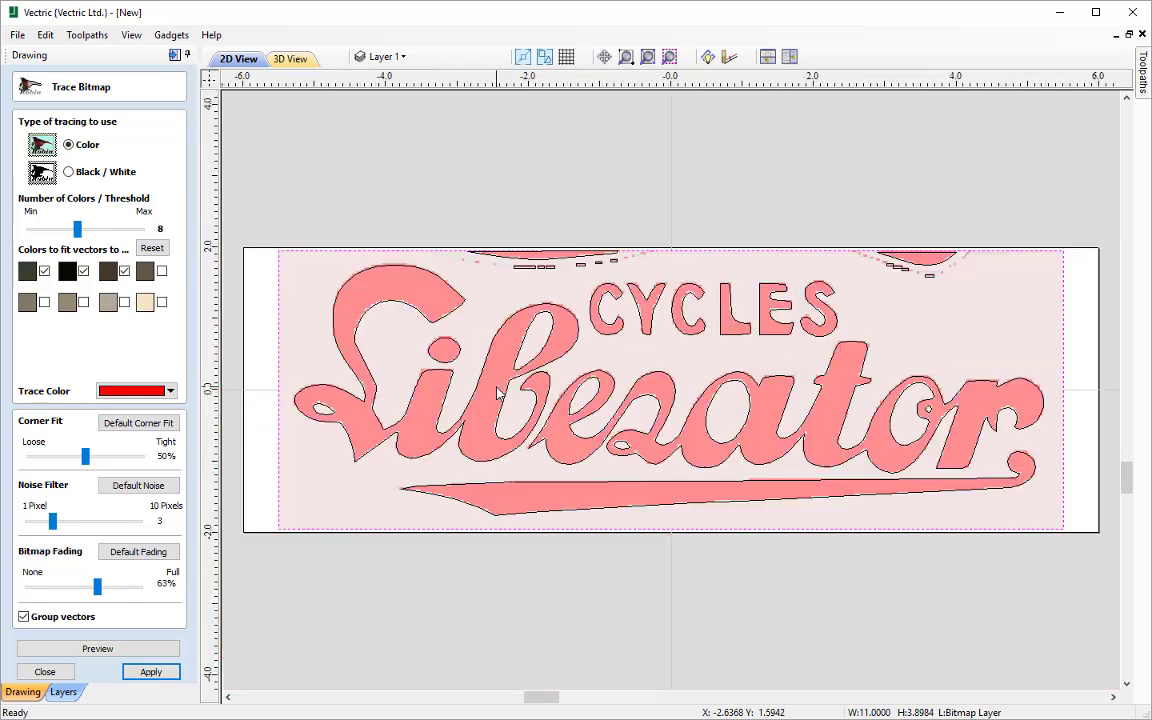
pyautogui.click(73, 535)
pyautogui.click(97, 648)
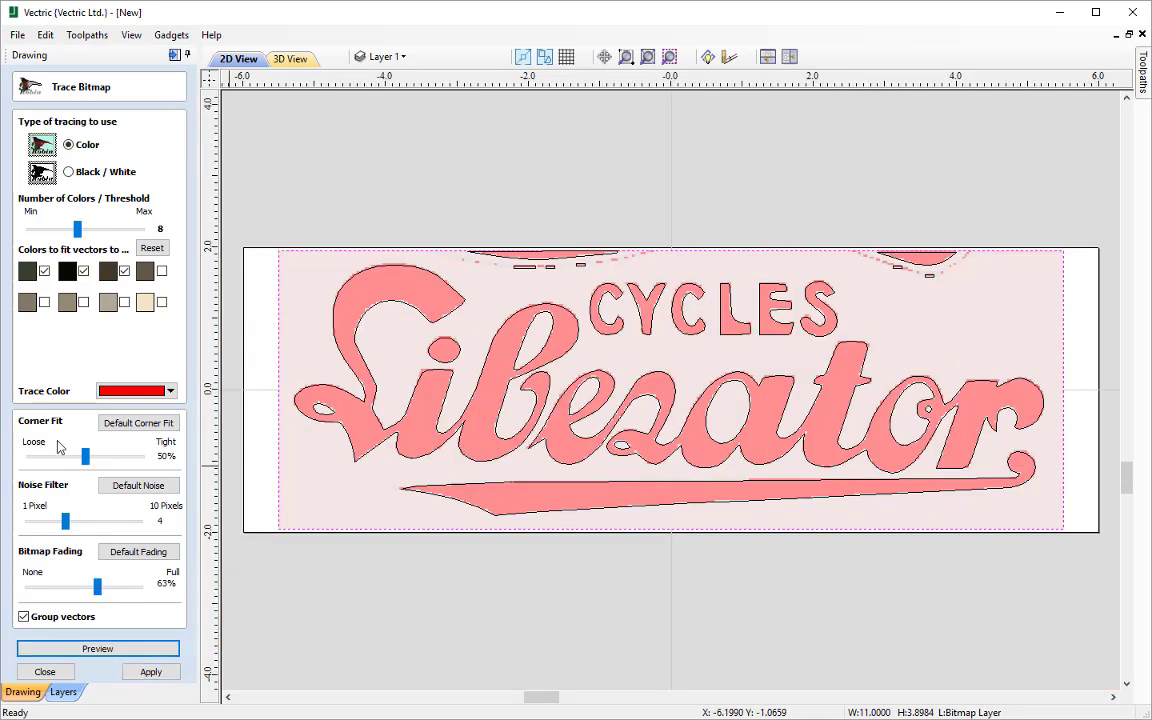
pyautogui.moveTo(66, 521); pyautogui.dragTo(89, 521)
pyautogui.click(97, 648)
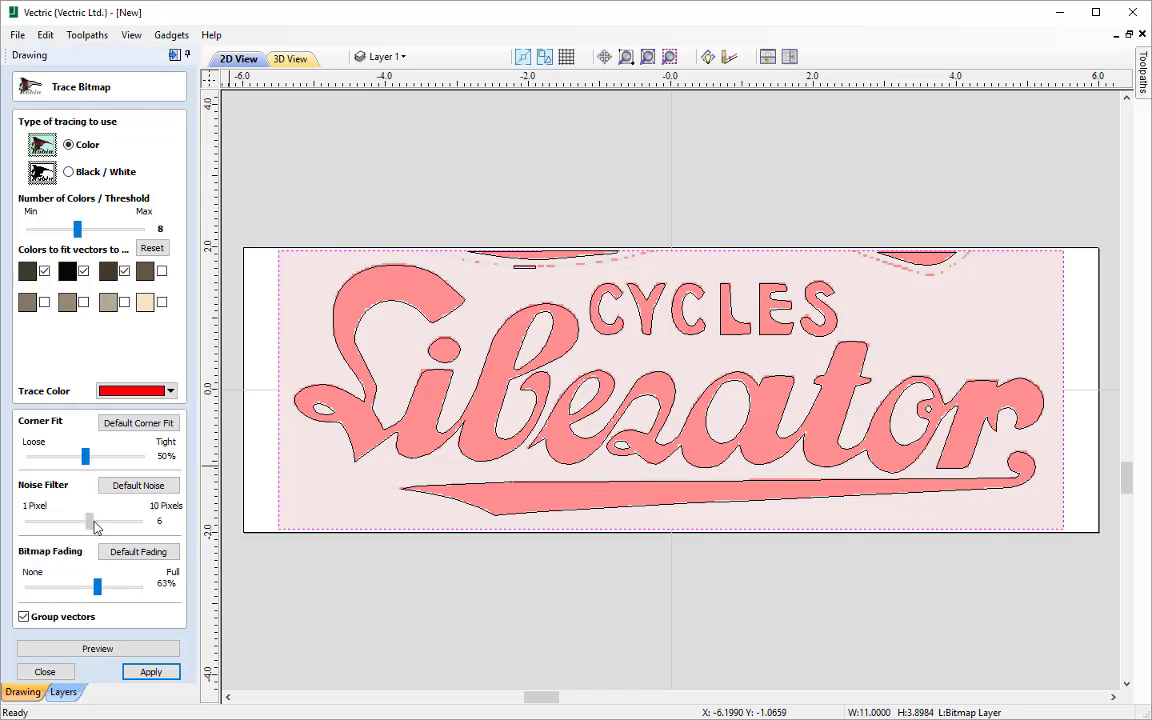
pyautogui.moveTo(90, 521); pyautogui.dragTo(108, 527)
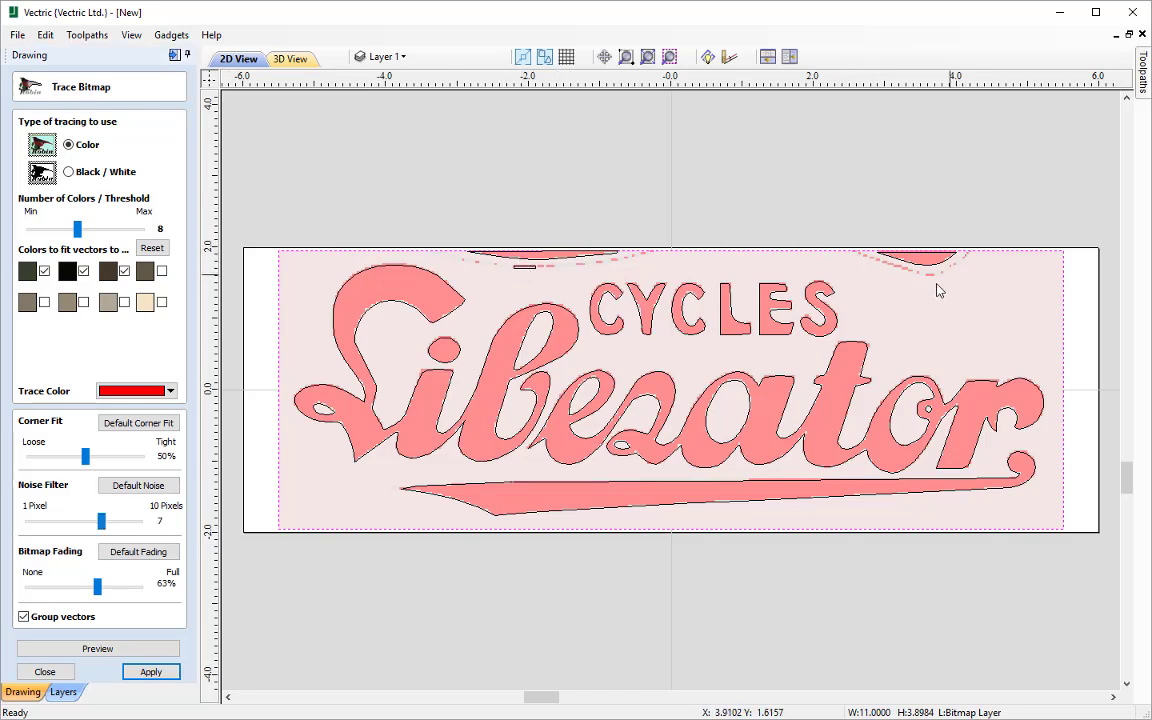
pyautogui.click(97, 648)
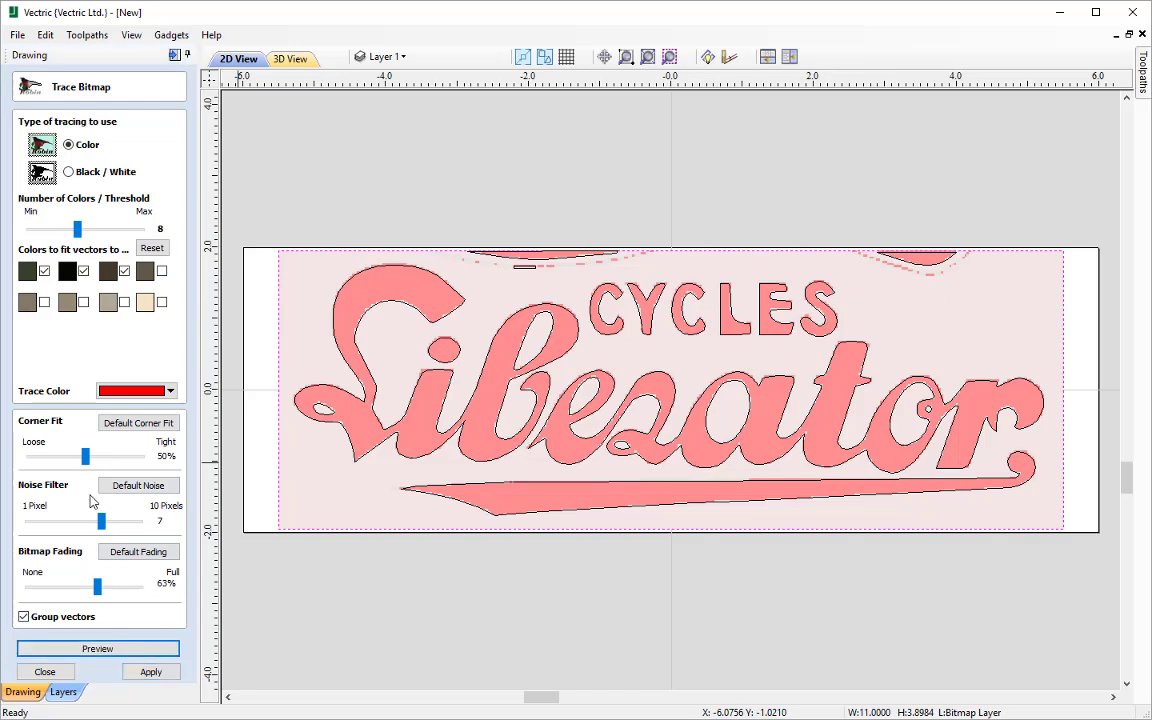
pyautogui.moveTo(101, 521); pyautogui.dragTo(138, 524)
pyautogui.click(116, 646)
pyautogui.click(96, 648)
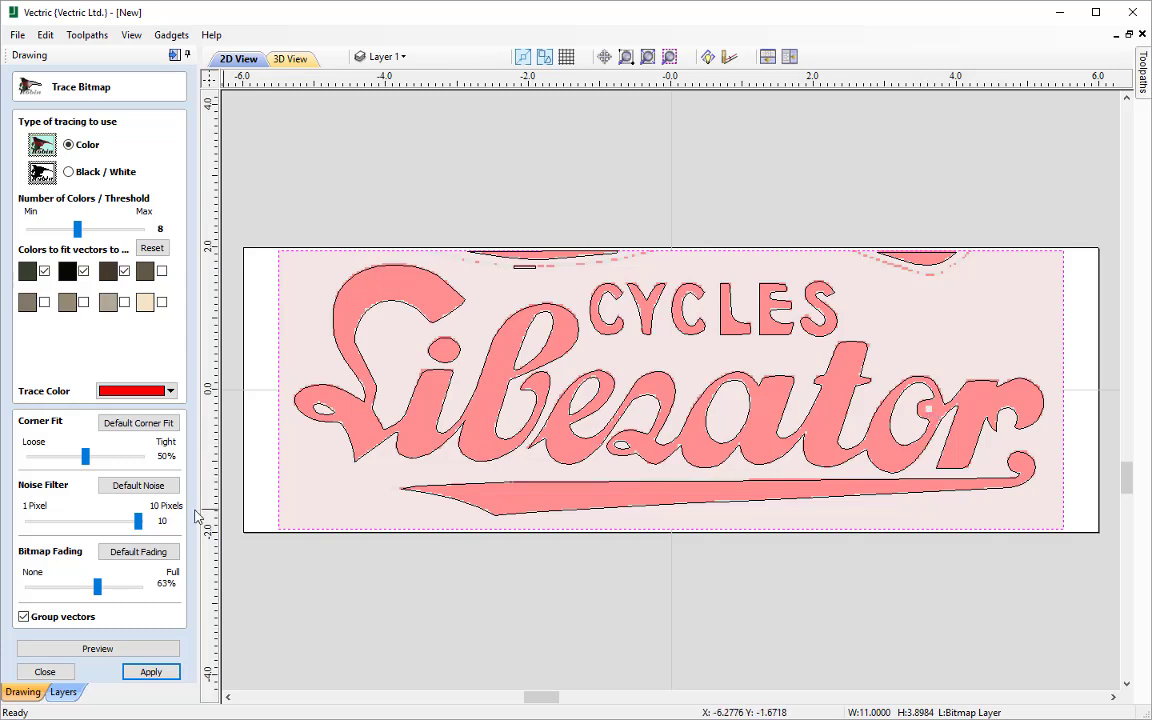
# Step: Set the noise filter to 9 pixels, preview the result and apply the trace to create the vectors
pyautogui.click(128, 521)
pyautogui.click(80, 648)
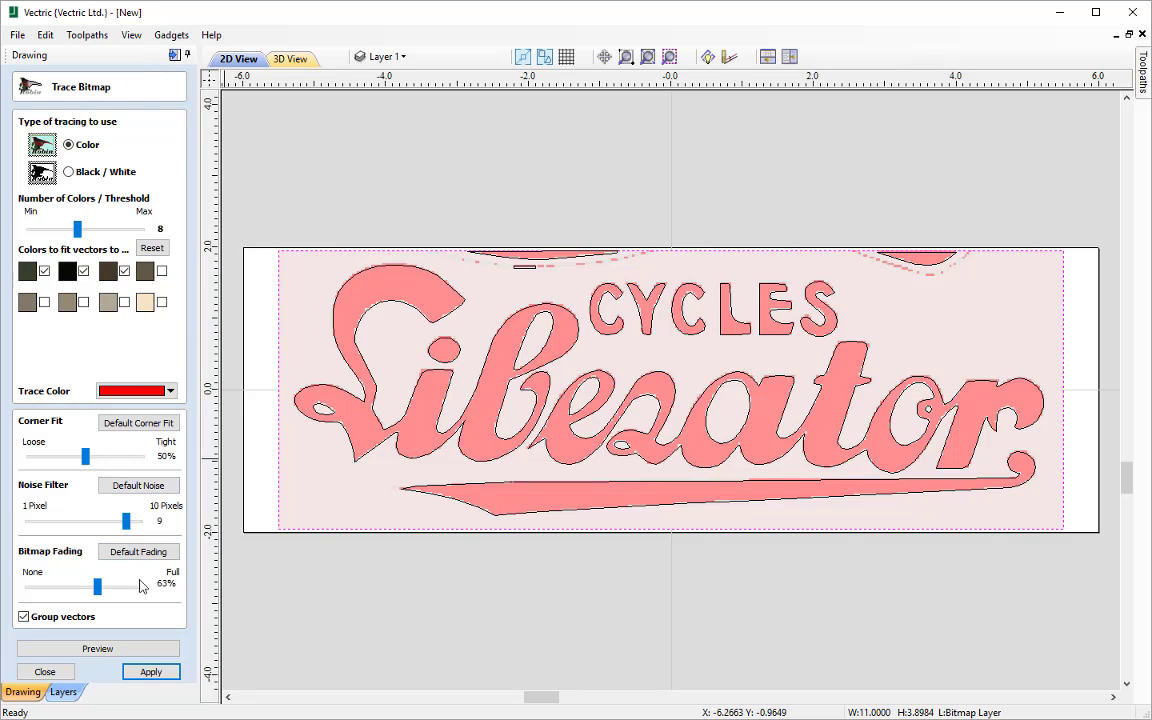
pyautogui.click(148, 673)
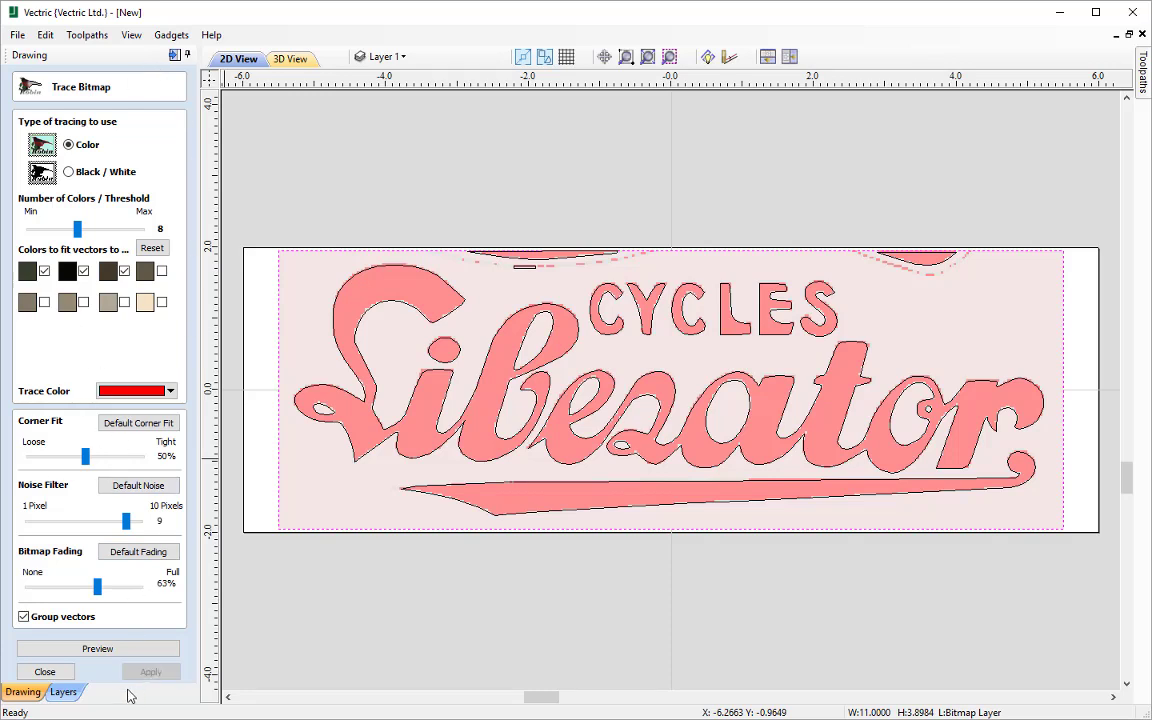
pyautogui.click(63, 675)
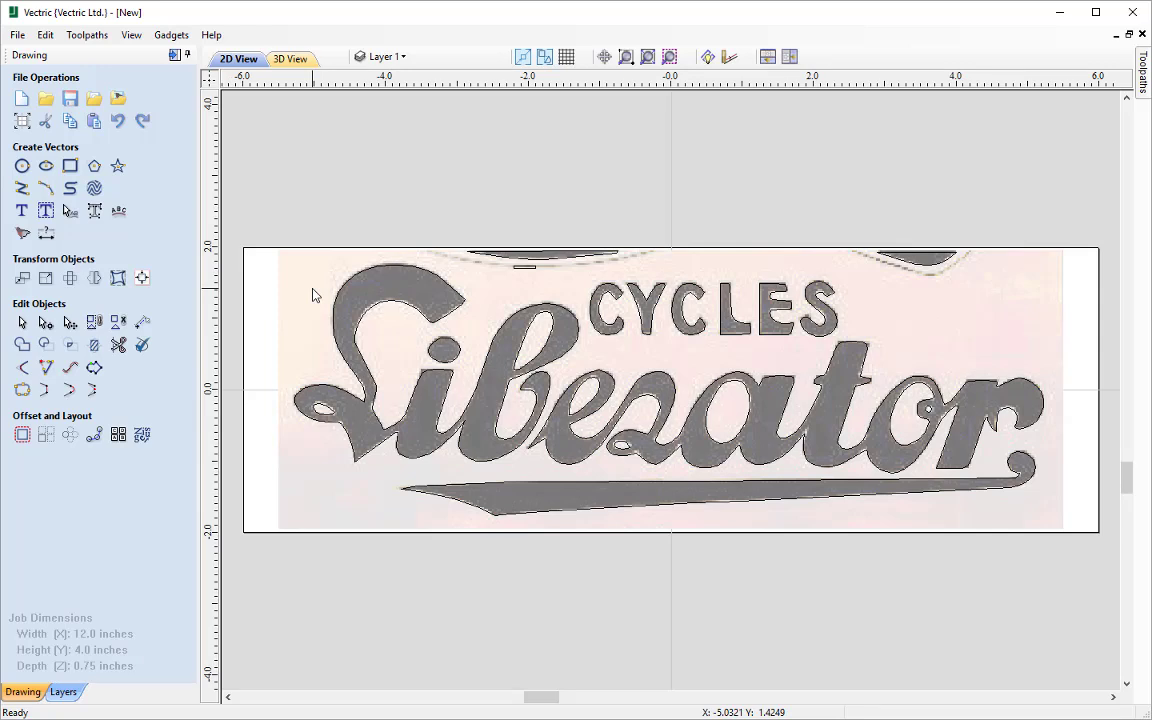
# Step: Set the fading of the poster bitmap when not selected to 94% in its object properties
pyautogui.rightClick(313, 295)
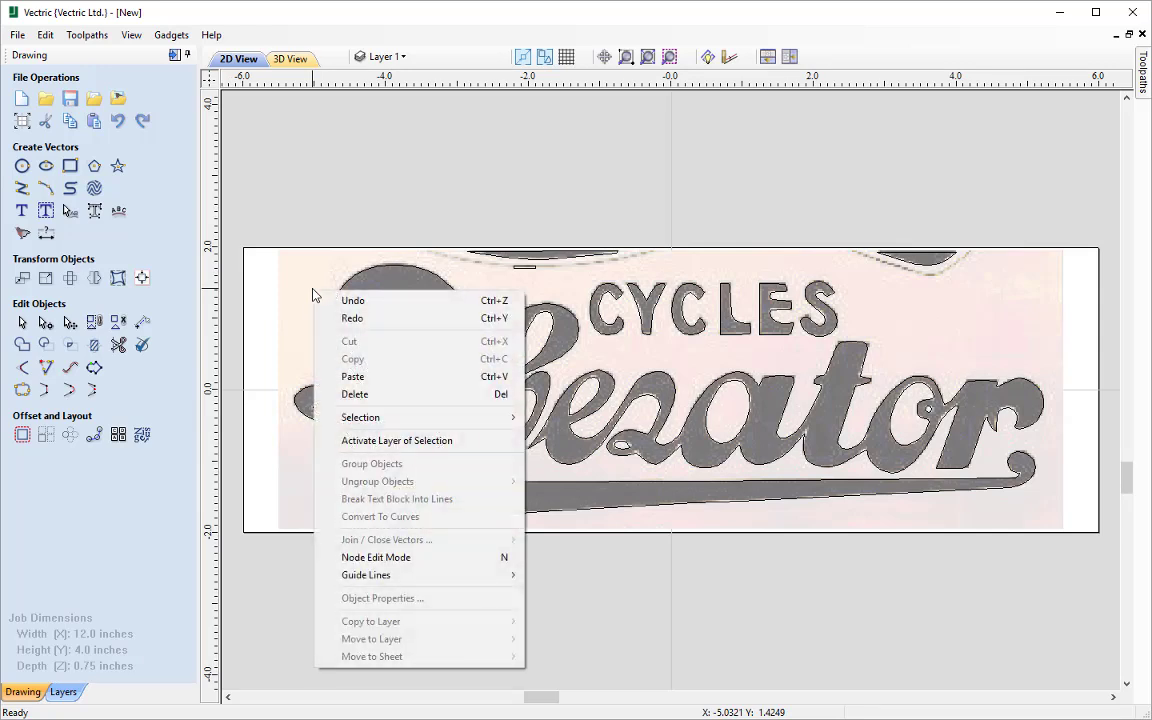
pyautogui.click(304, 287)
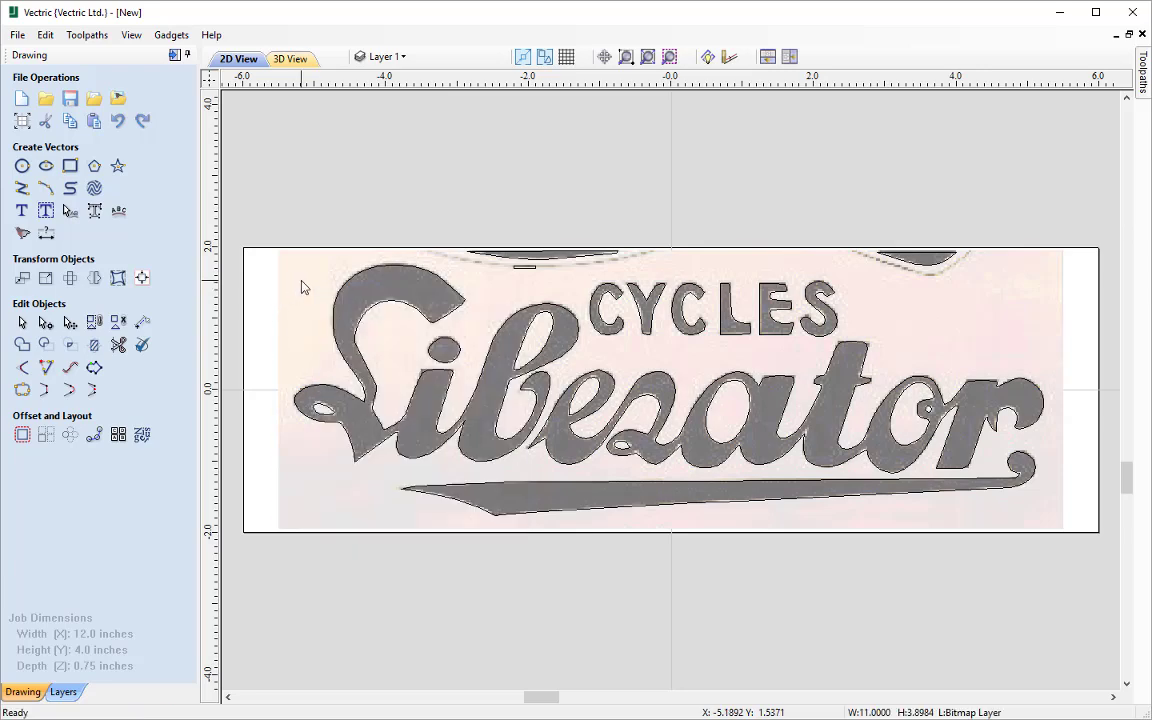
pyautogui.rightClick(304, 287)
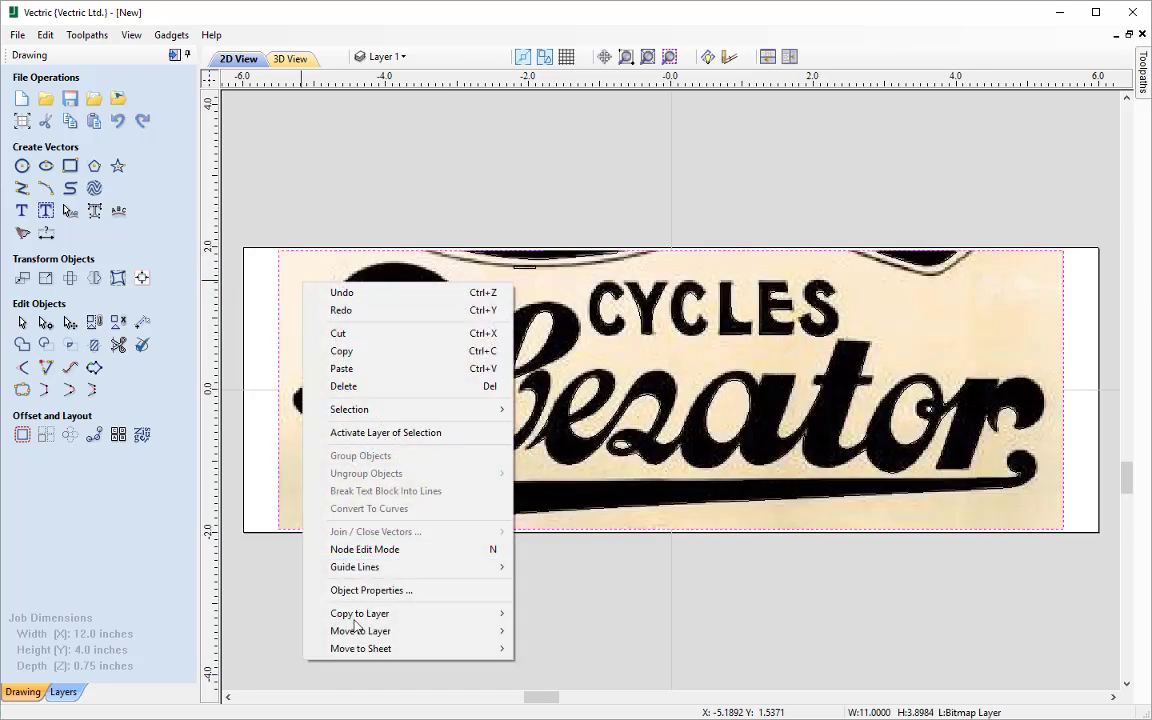
pyautogui.click(372, 591)
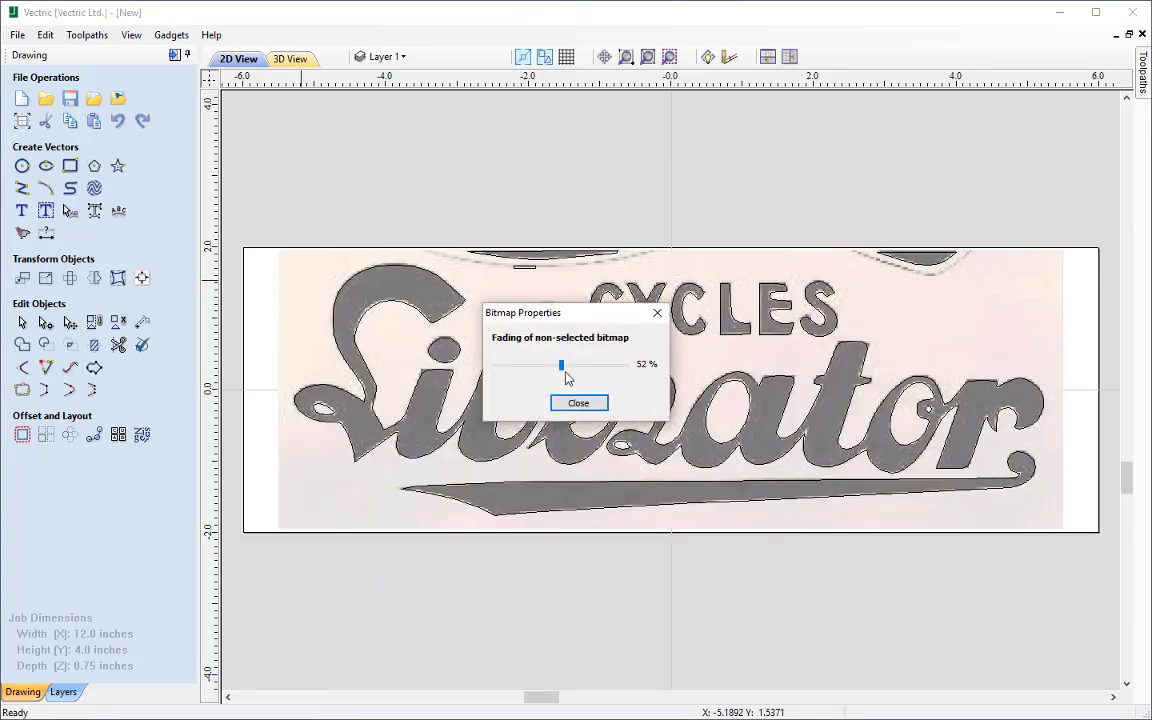
pyautogui.moveTo(561, 369); pyautogui.dragTo(618, 372)
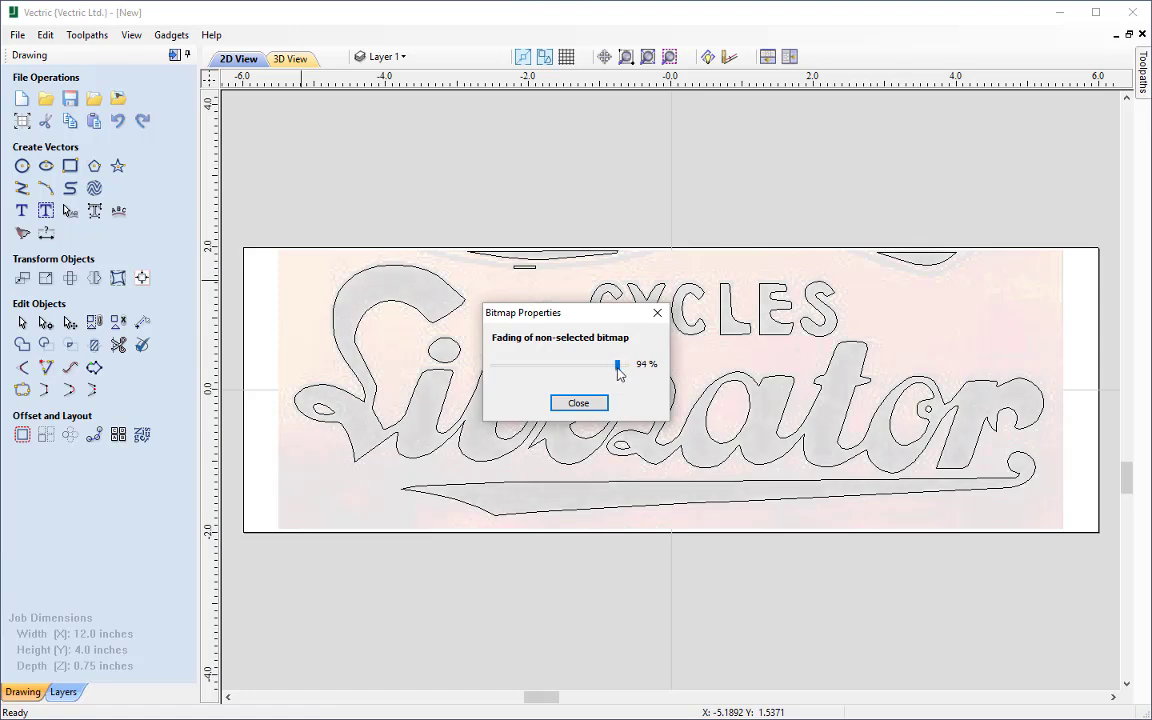
pyautogui.click(578, 403)
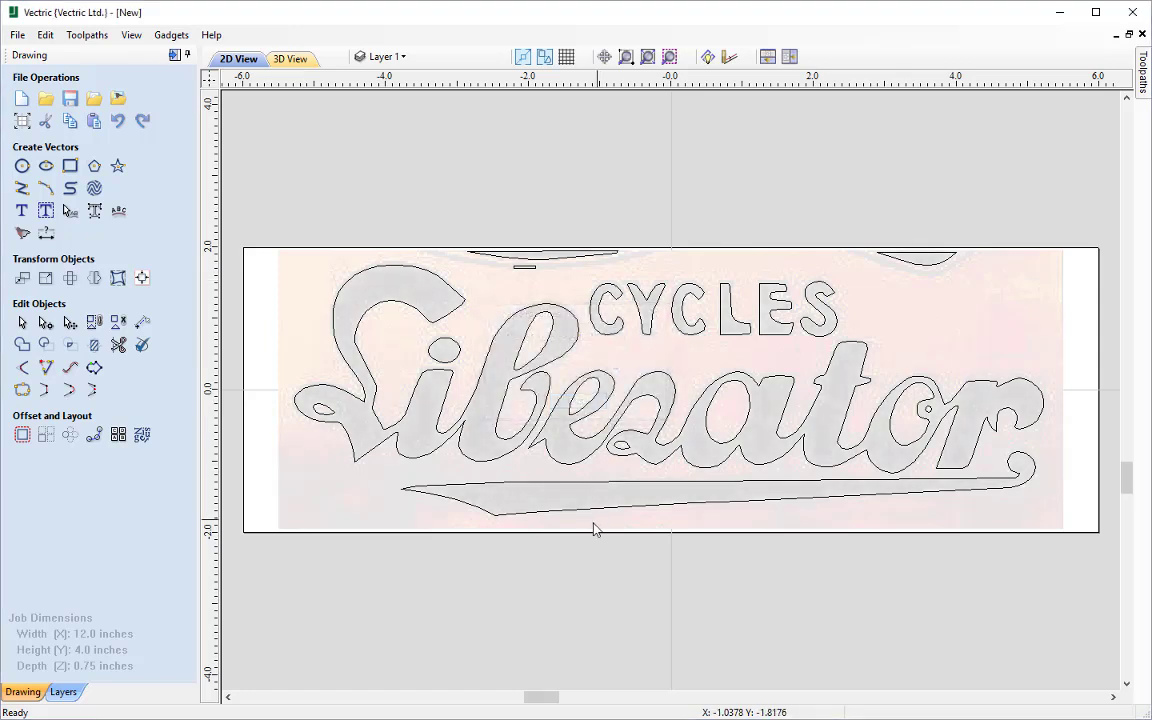
# Step: Hide the Bitmap Layer so only the traced vectors on Layer 1 are shown
pyautogui.click(427, 60)
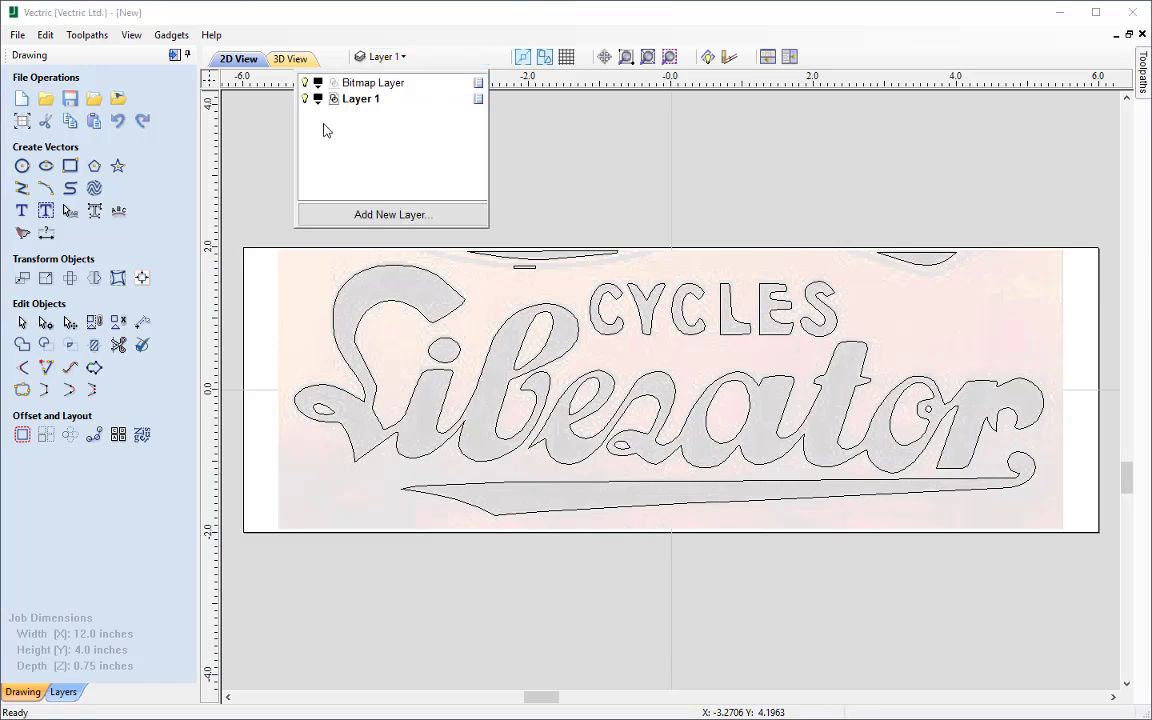
pyautogui.click(306, 83)
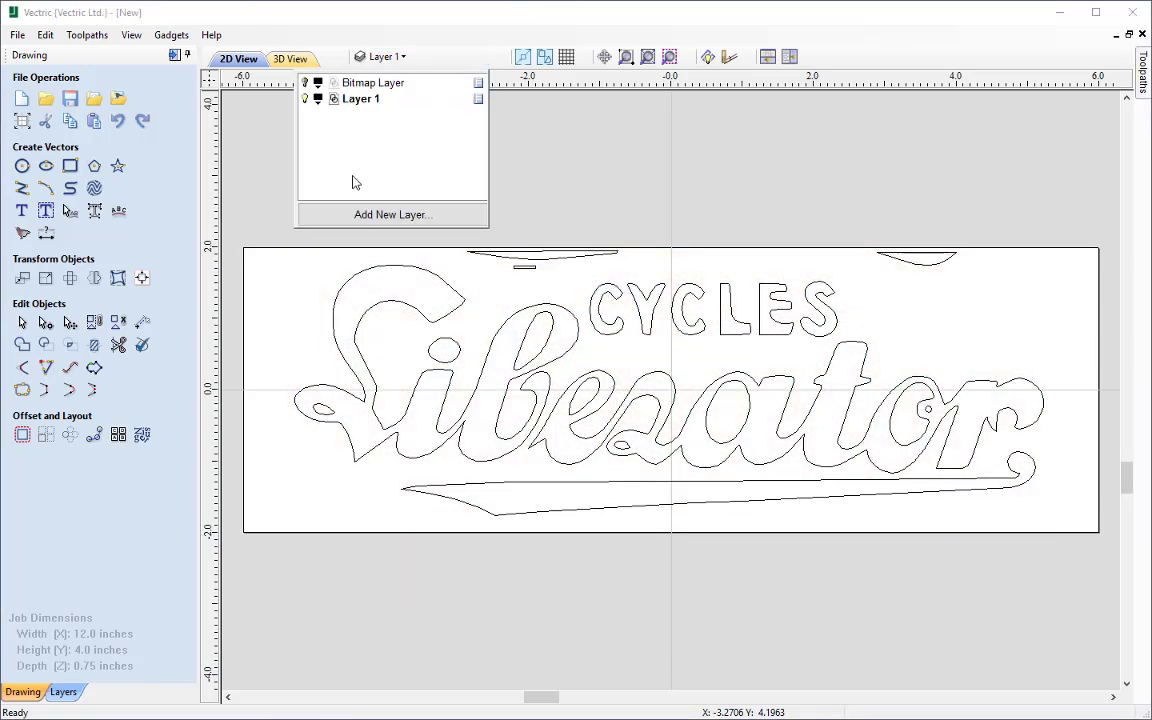
pyautogui.click(305, 83)
pyautogui.click(305, 83)
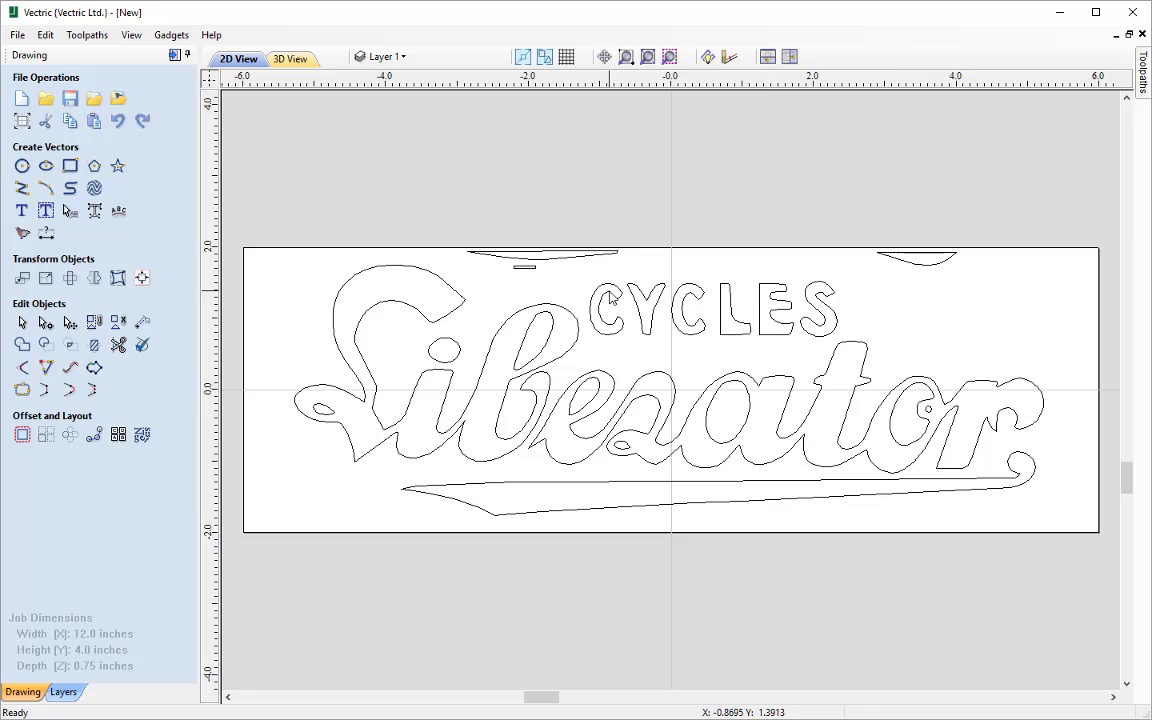
# Step: Ungroup all the traced vectors into individual outlines and deselect them
pyautogui.hotkey('ctrl', 'a')
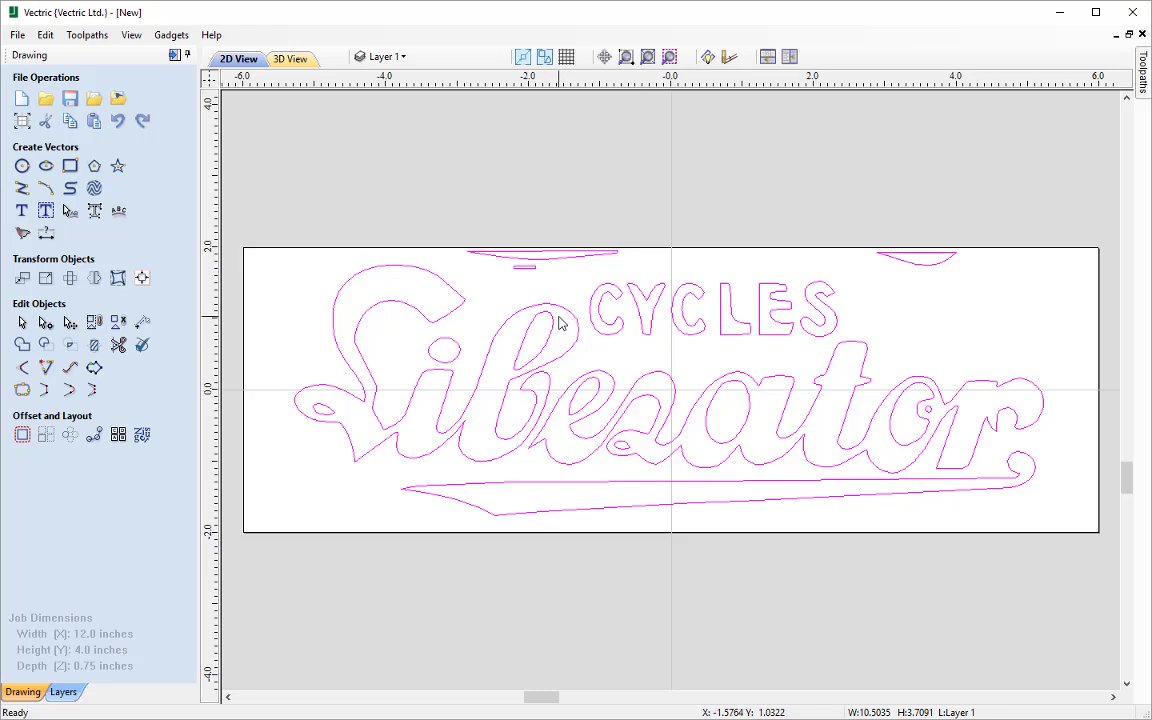
pyautogui.click(119, 322)
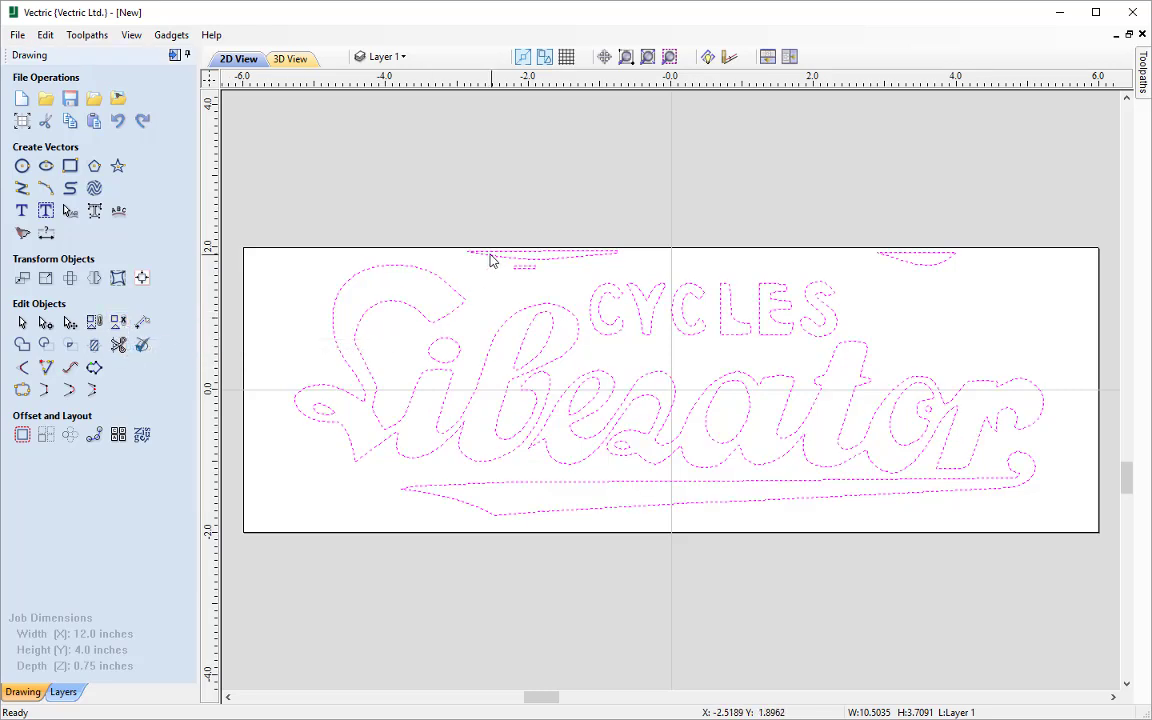
pyautogui.click(450, 261)
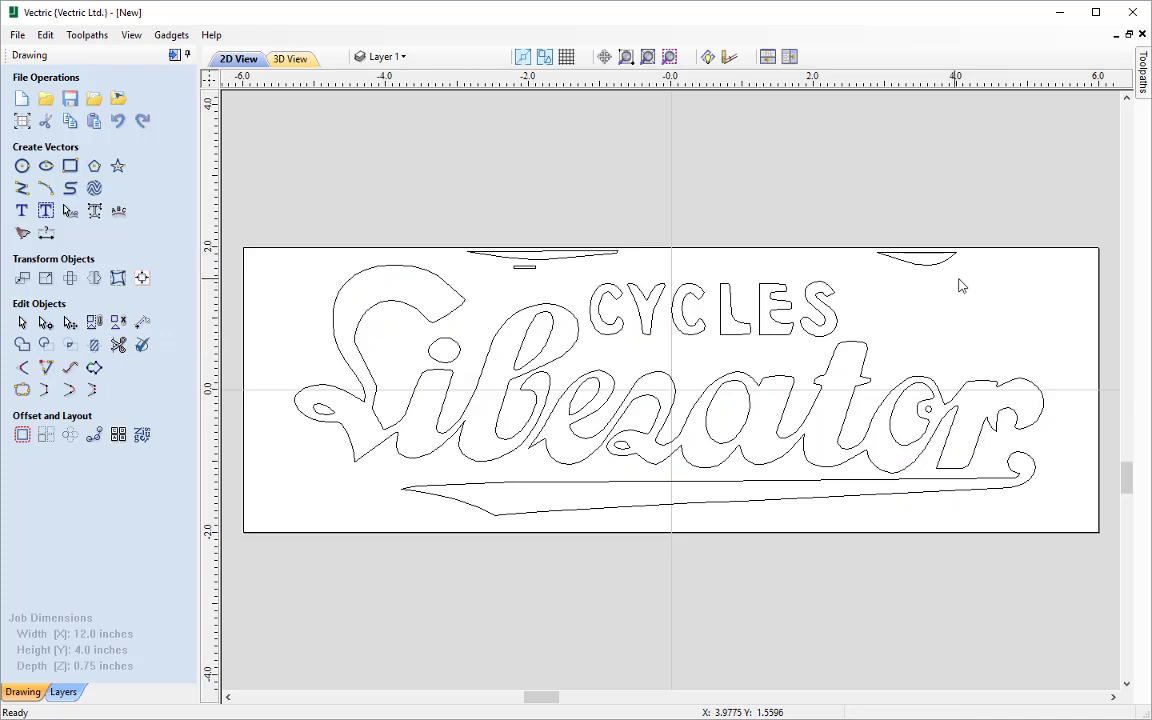
# Step: Delete the two stray arc shapes along the job's upper edge and the small sliver above the lettering
pyautogui.click(912, 262)
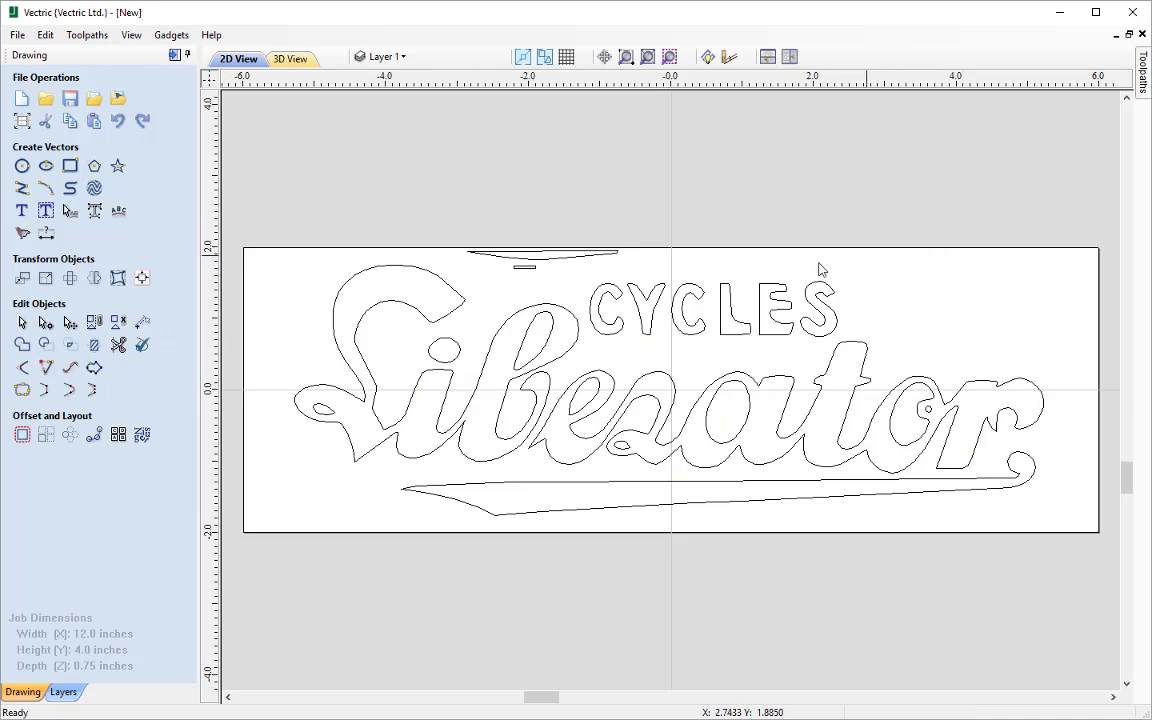
pyautogui.click(486, 242)
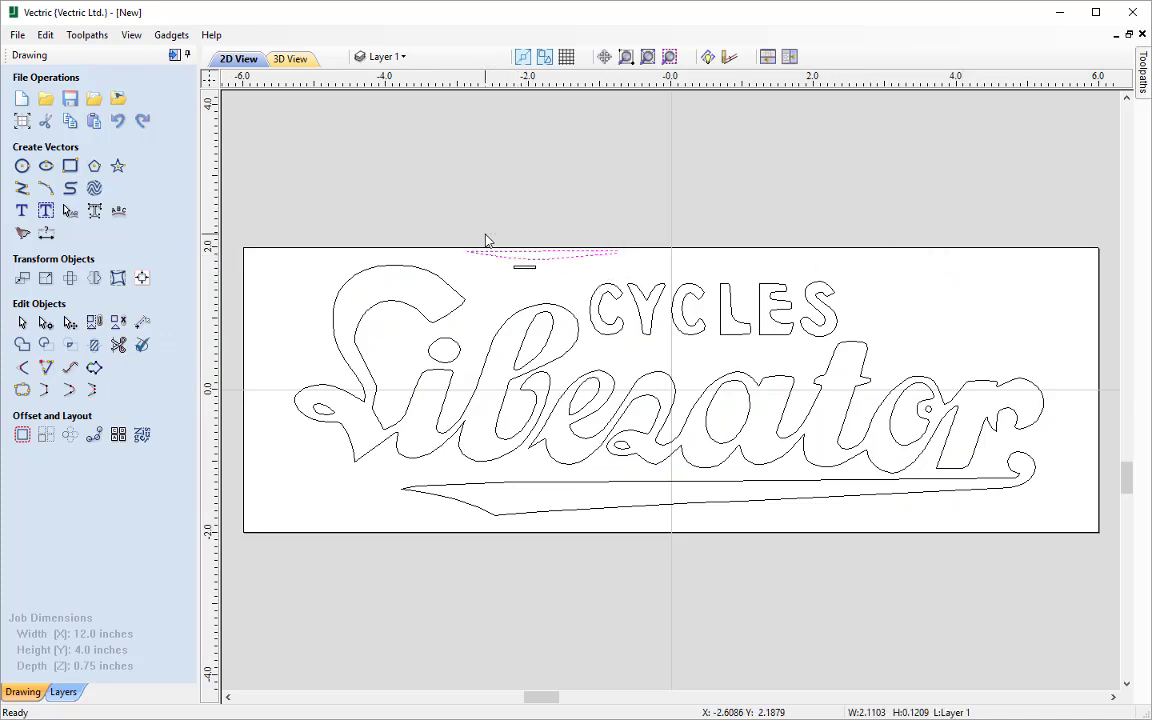
pyautogui.press('Delete')
pyautogui.click(524, 267)
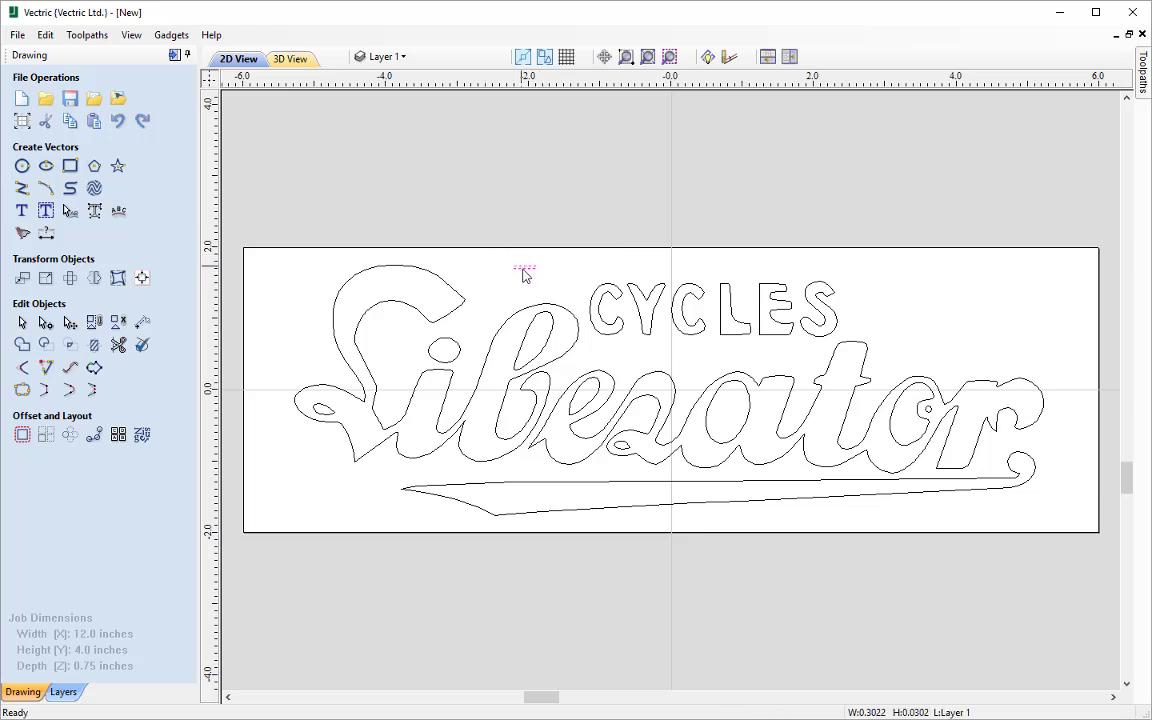
pyautogui.press('Delete')
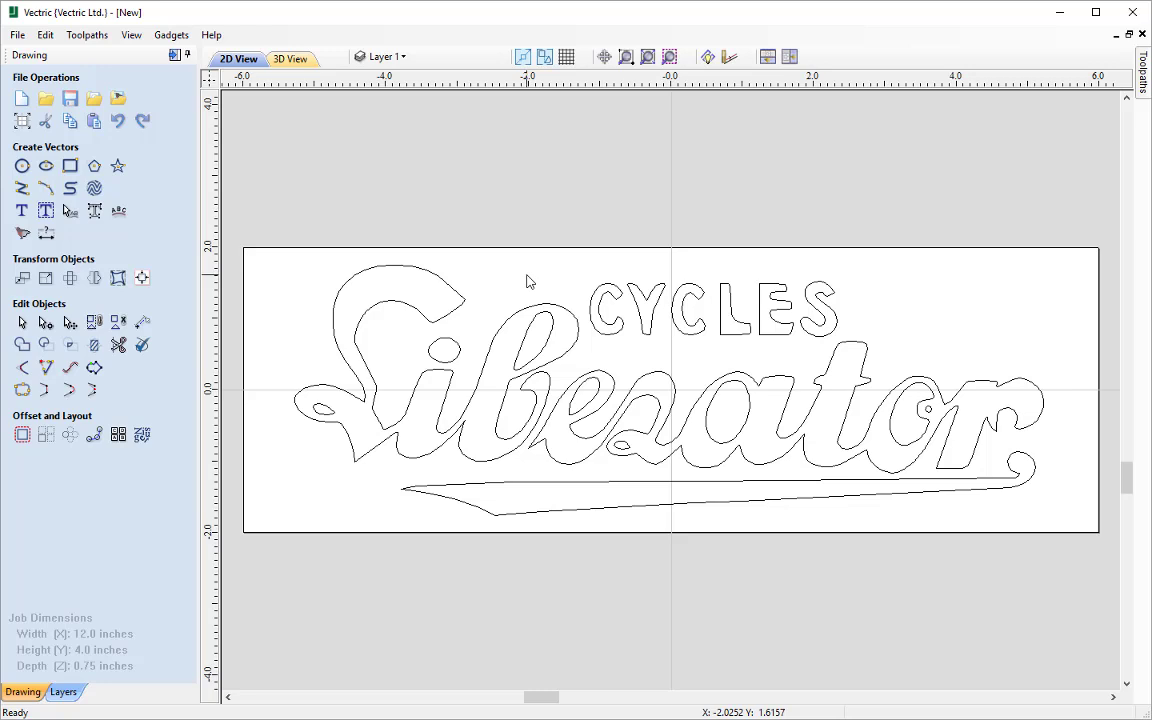
pyautogui.click(590, 305)
pyautogui.press('Delete')
# Step: Examine the traced Liberator and CYCLES outlines up close for uneven curves and corners
pyautogui.scroll(3, 378, 333)
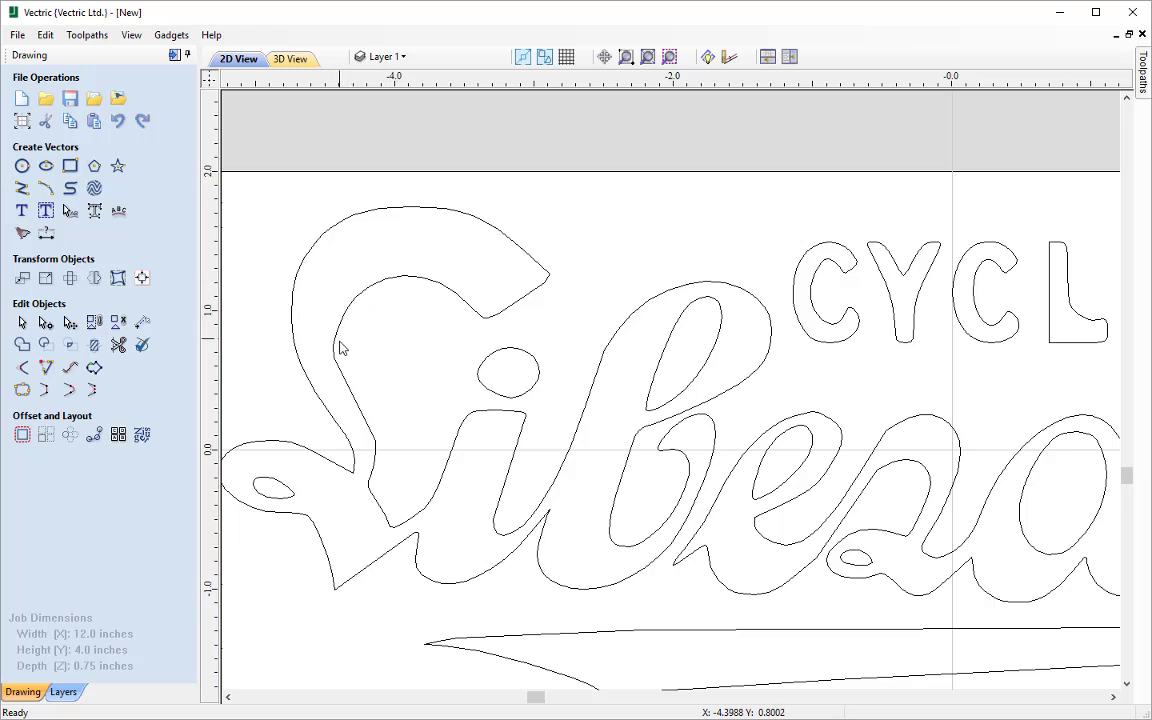
pyautogui.scroll(1, 340, 350)
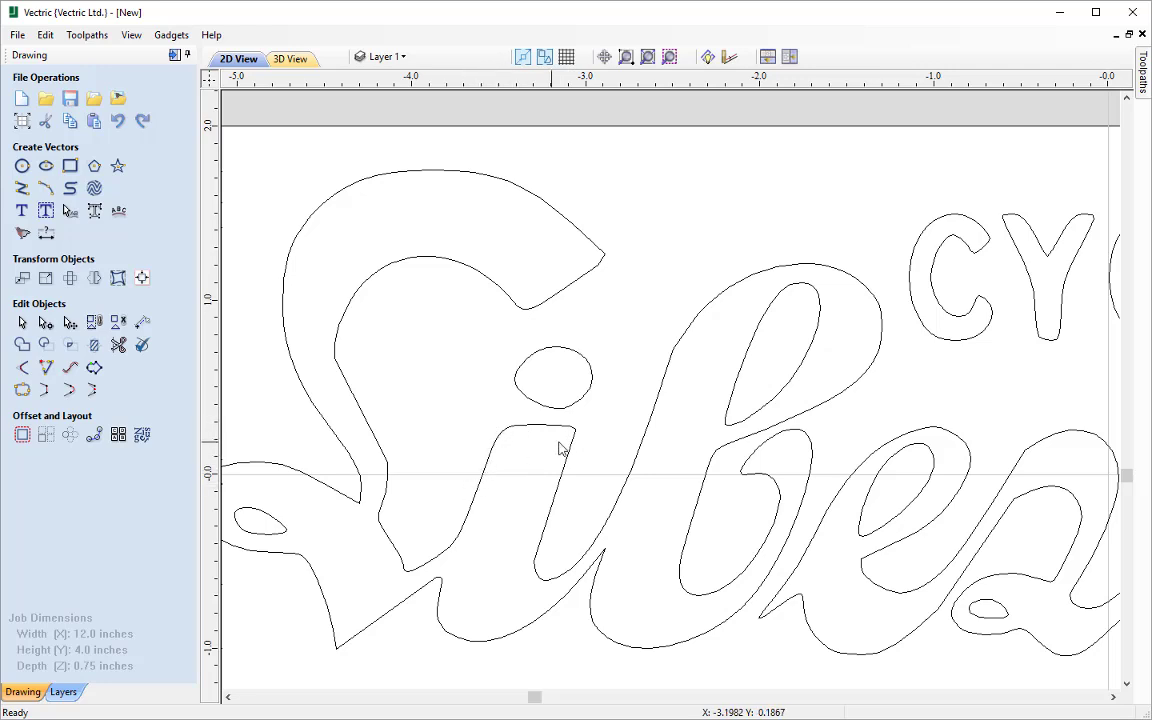
pyautogui.scroll(-2, 560, 449)
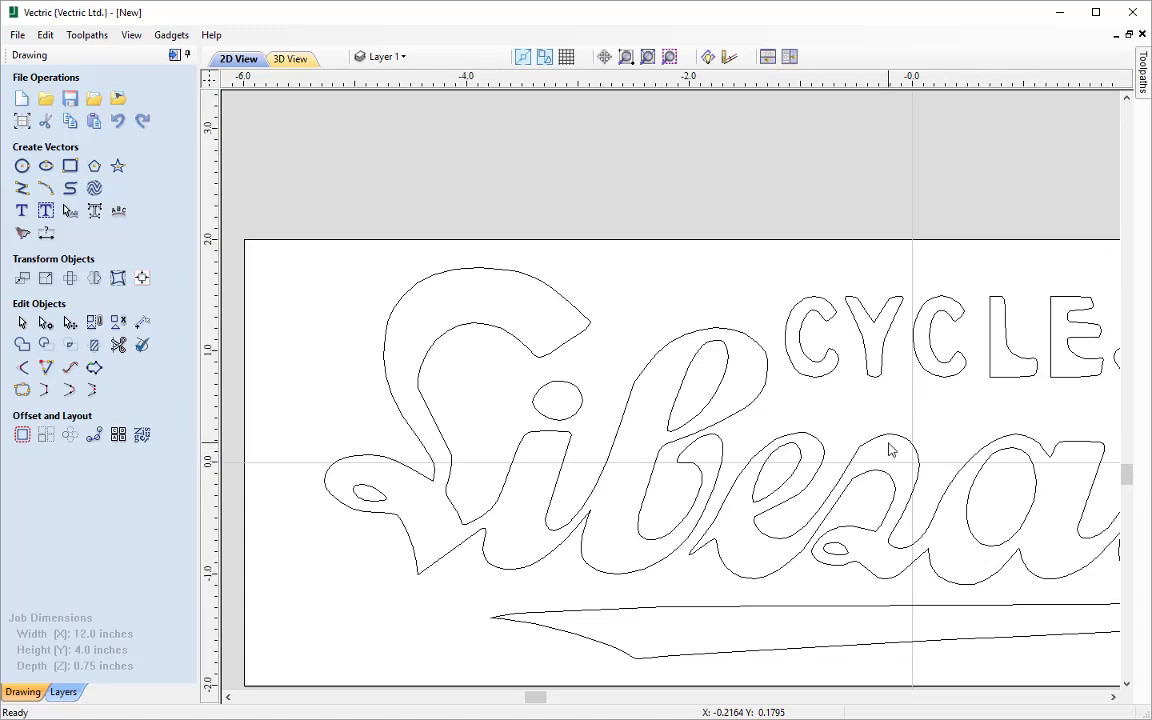
pyautogui.moveTo(890, 450); pyautogui.dragTo(630, 470, button='middle')
pyautogui.scroll(2, 630, 470)
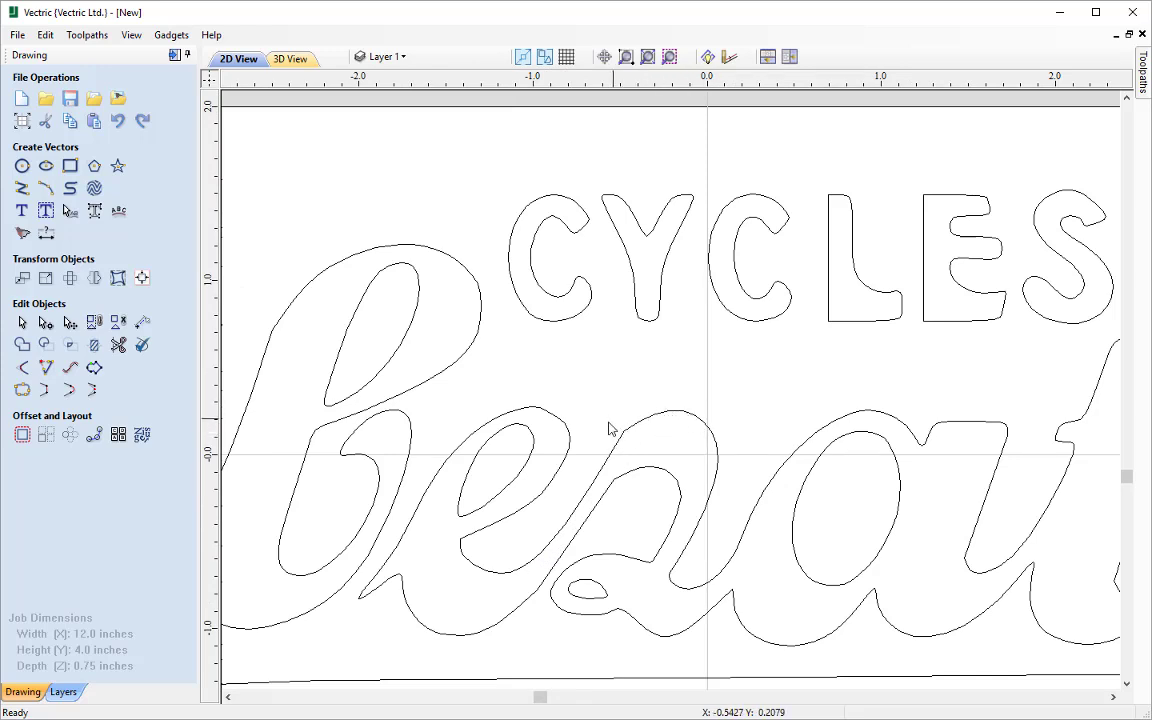
pyautogui.scroll(-4, 740, 548)
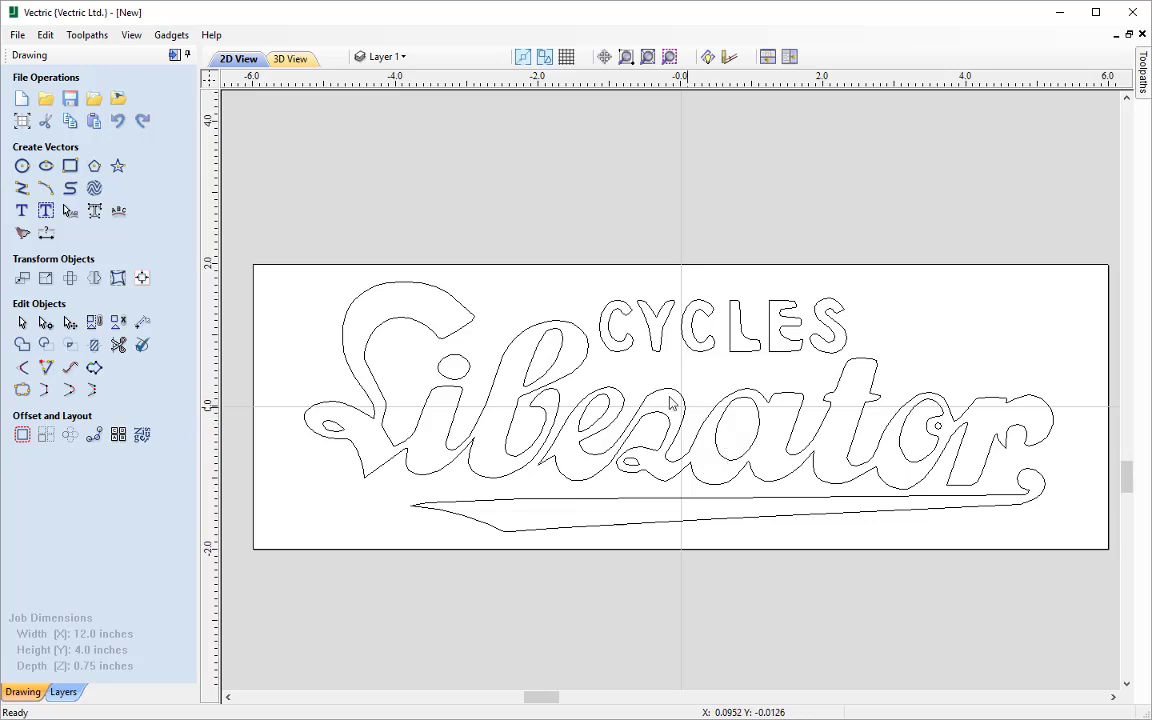
# Step: Select the joined "Lib" outline, frame it in the view and start node editing on it
pyautogui.click(468, 333)
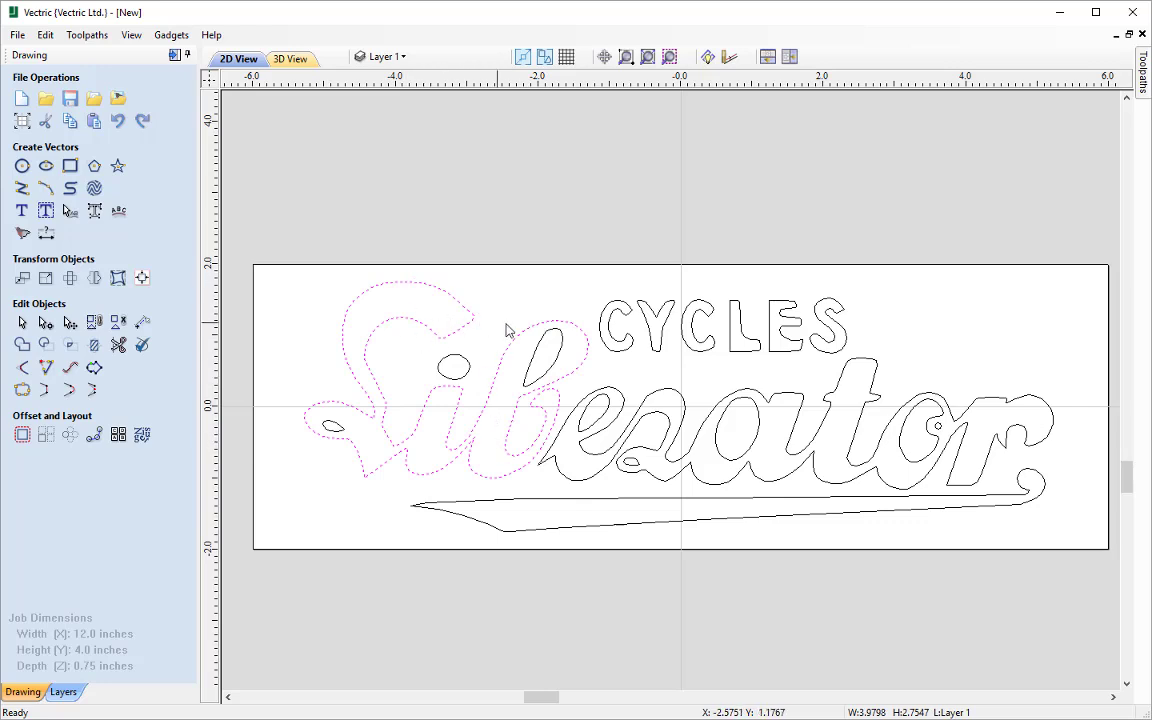
pyautogui.click(670, 58)
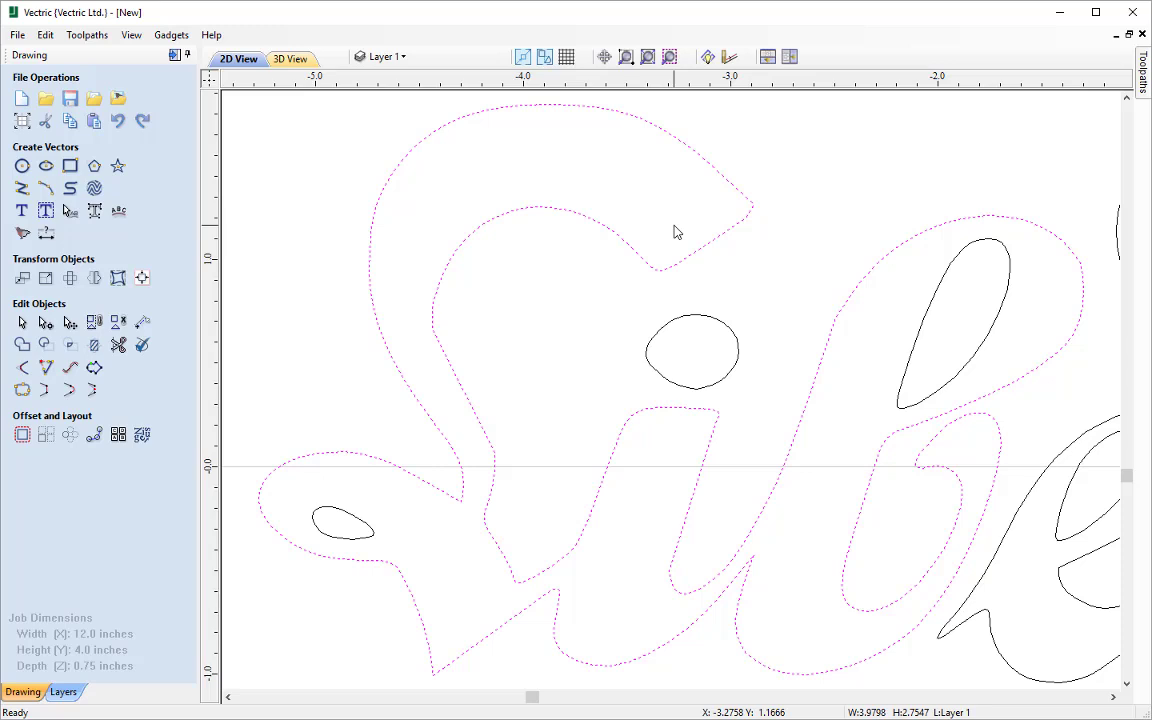
pyautogui.click(45, 326)
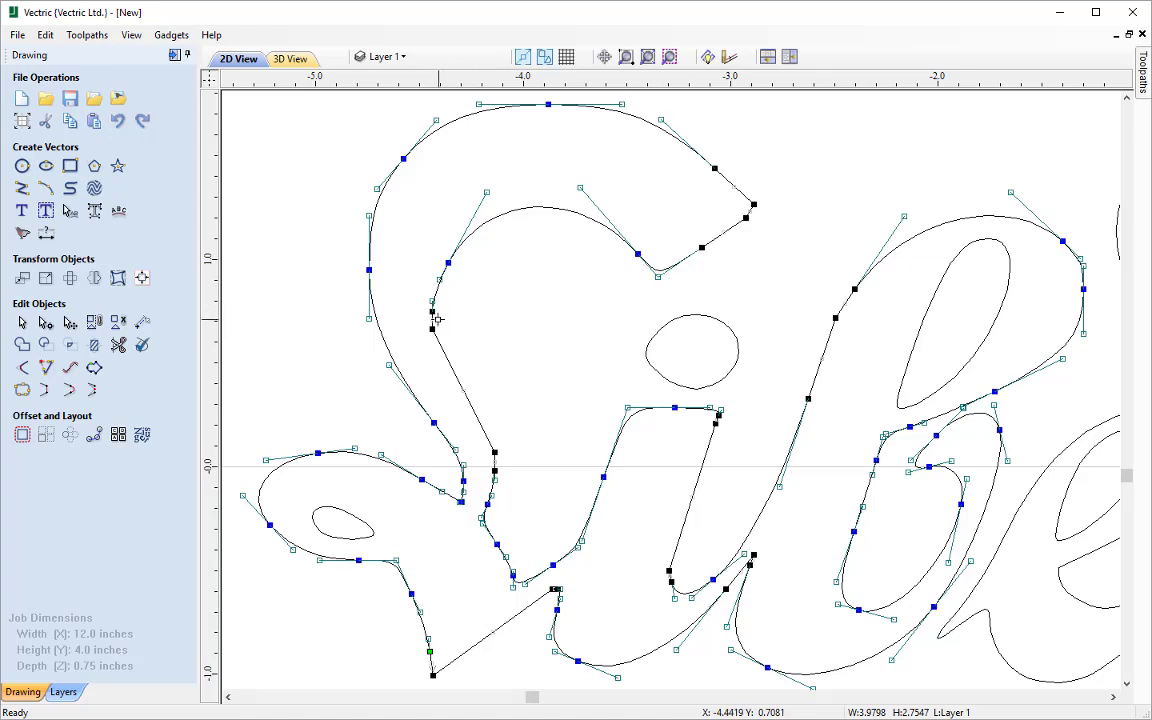
# Step: Examine the nodes on the L's inner curve, especially the short vertical segment before the diagonal
pyautogui.scroll(5, 436, 318)
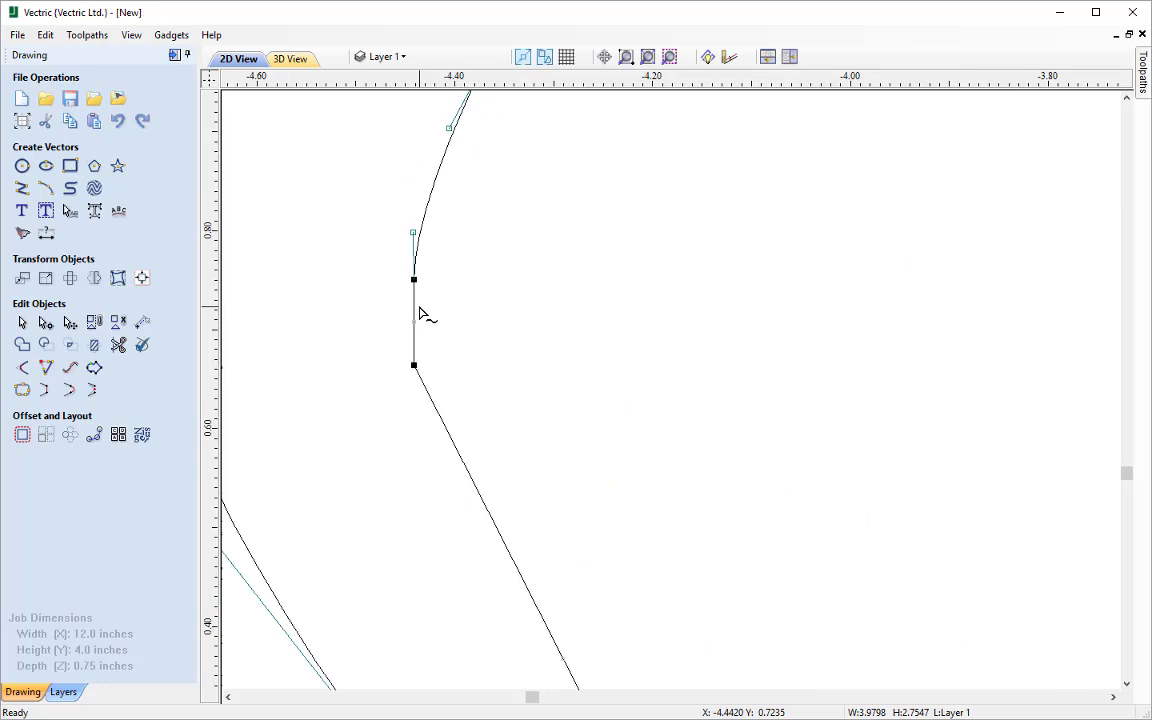
pyautogui.scroll(-2, 420, 314)
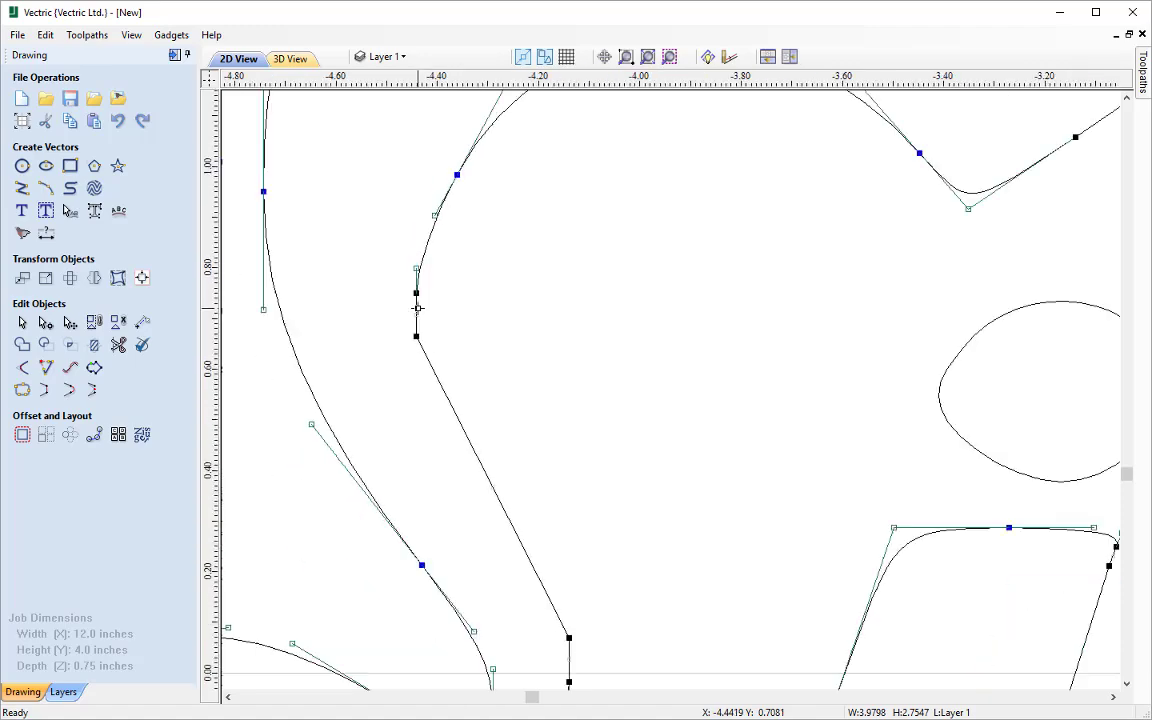
pyautogui.scroll(1, 433, 315)
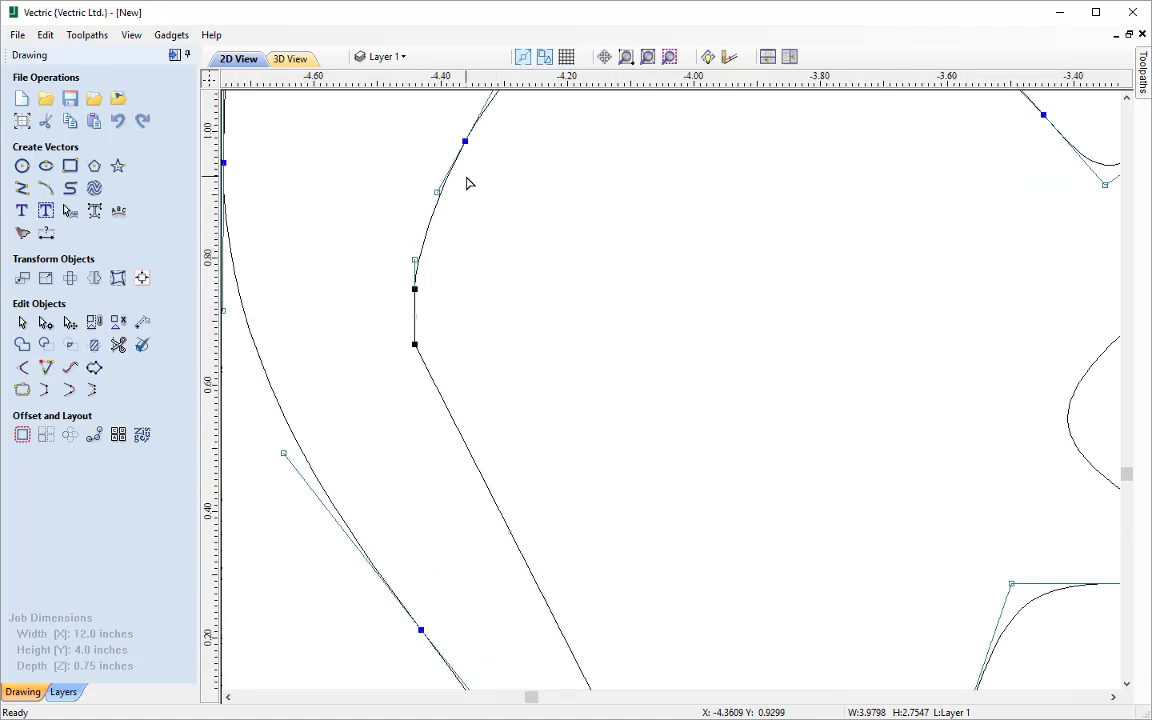
pyautogui.scroll(-6, 476, 226)
pyautogui.scroll(1, 532, 221)
pyautogui.scroll(-1, 532, 221)
pyautogui.scroll(1, 463, 314)
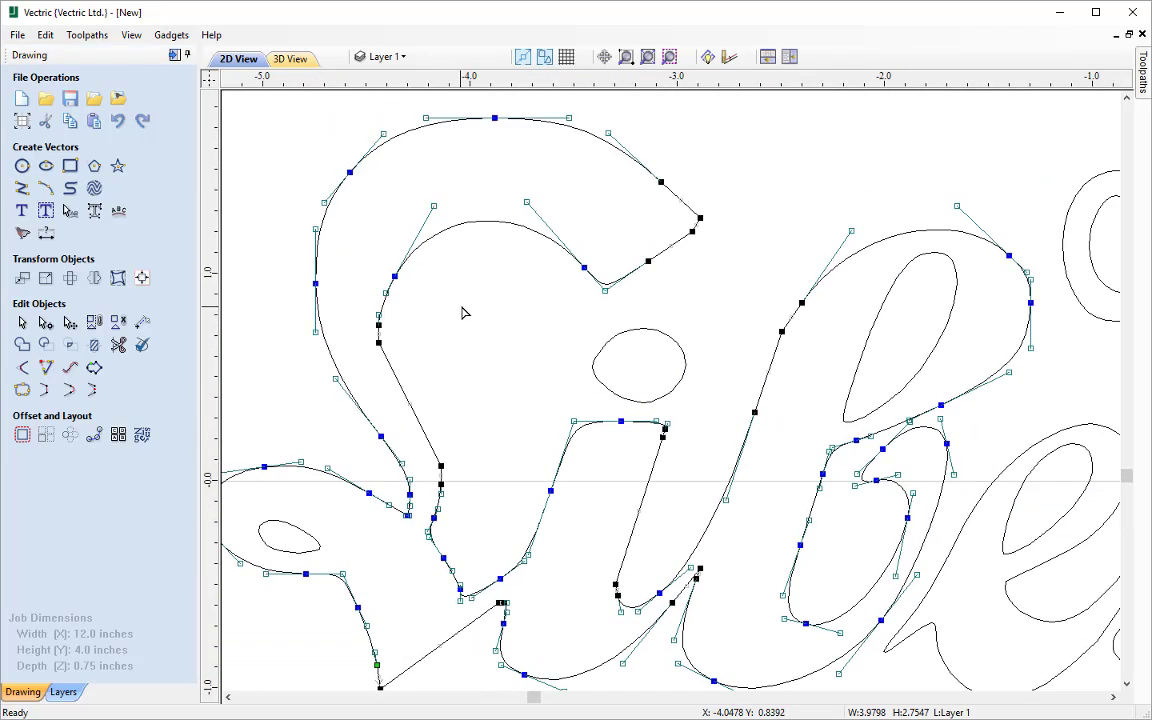
pyautogui.moveTo(493, 298); pyautogui.dragTo(537, 296, button='middle')
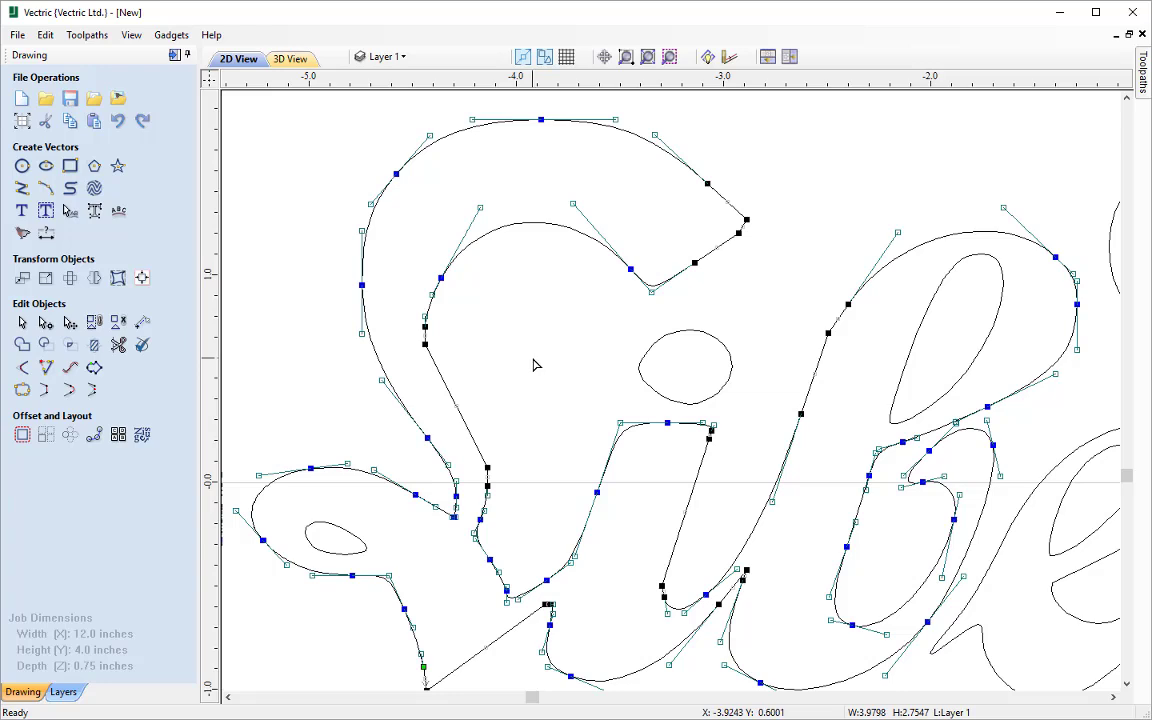
# Step: Delete the smooth point on the L's outer left curve and extend the handle below it to restore a rounded sweep
pyautogui.rightClick(362, 285)
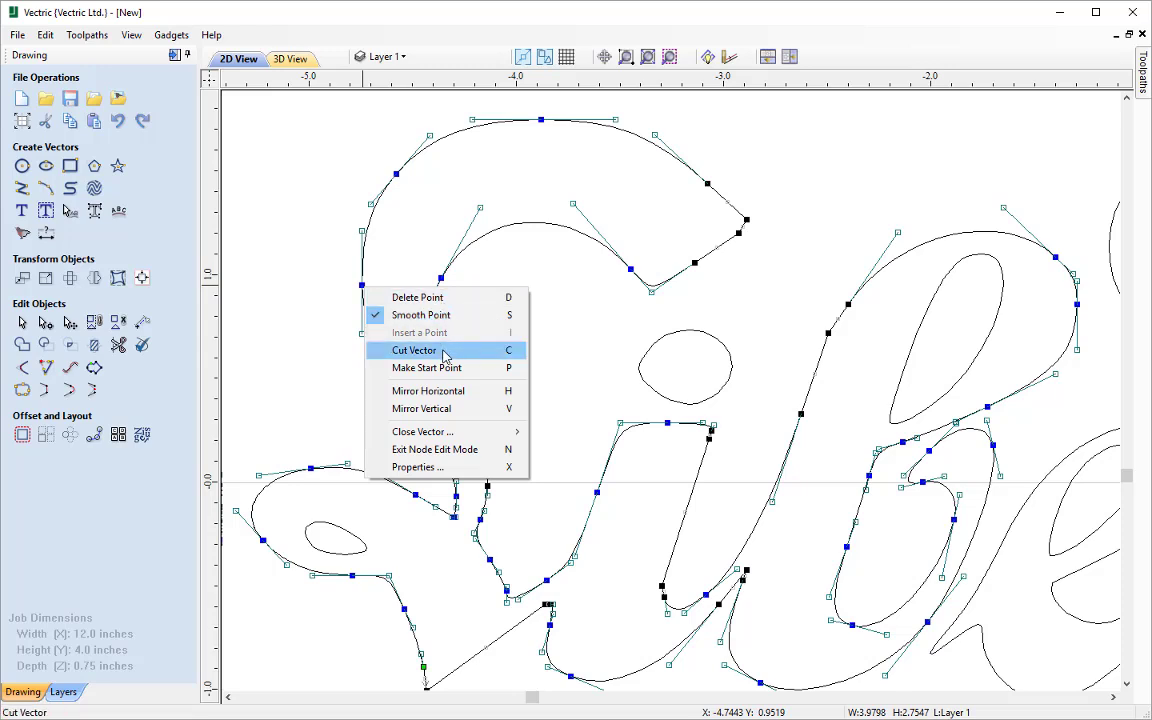
pyautogui.click(425, 300)
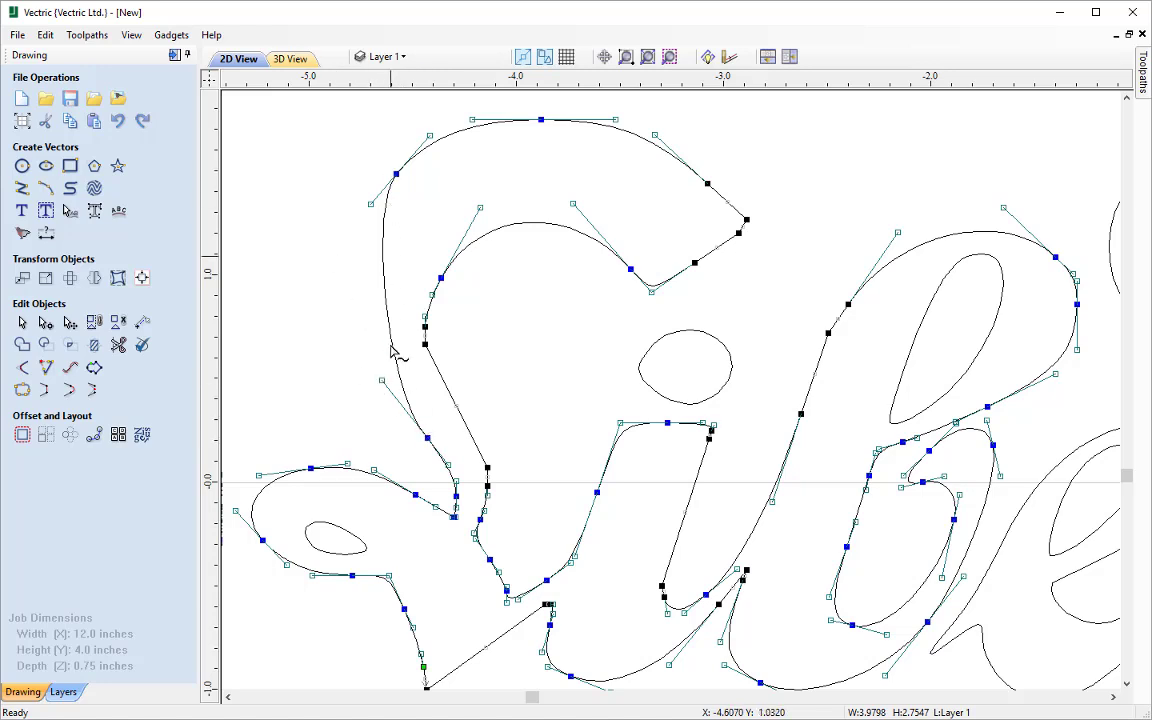
pyautogui.moveTo(381, 380); pyautogui.dragTo(304, 281)
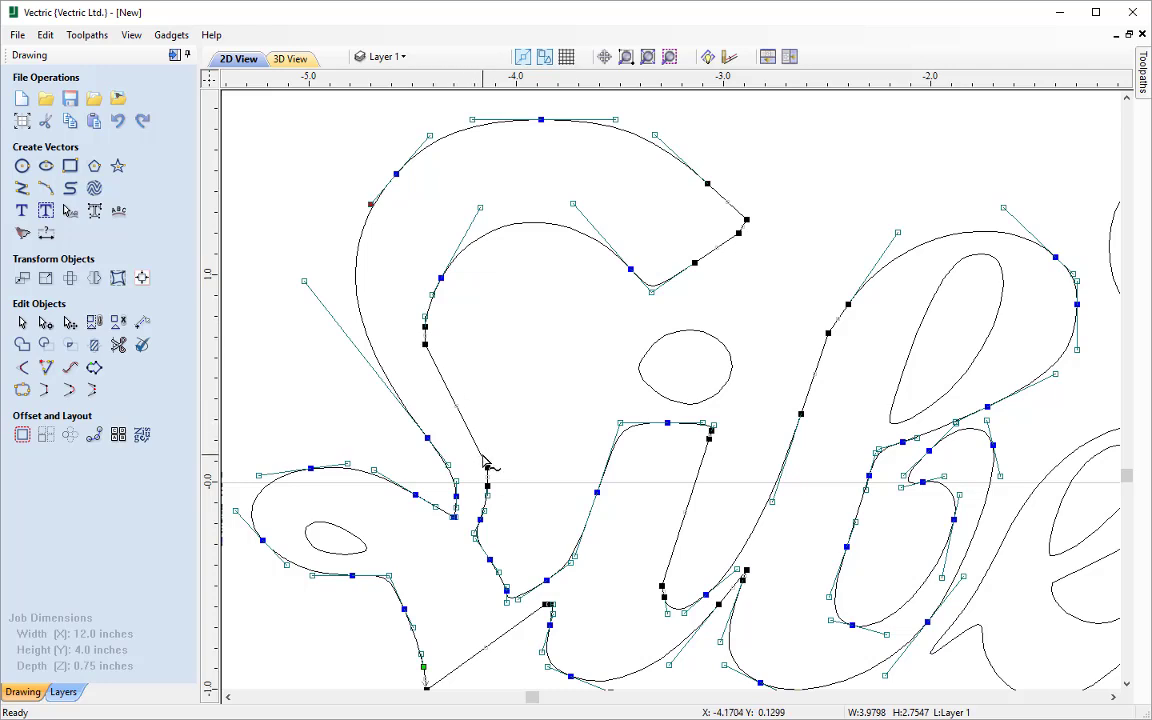
# Step: Delete the upper of the two corner points on the L's inner curve and align the remaining point's upper handle with the diagonal
pyautogui.rightClick(425, 327)
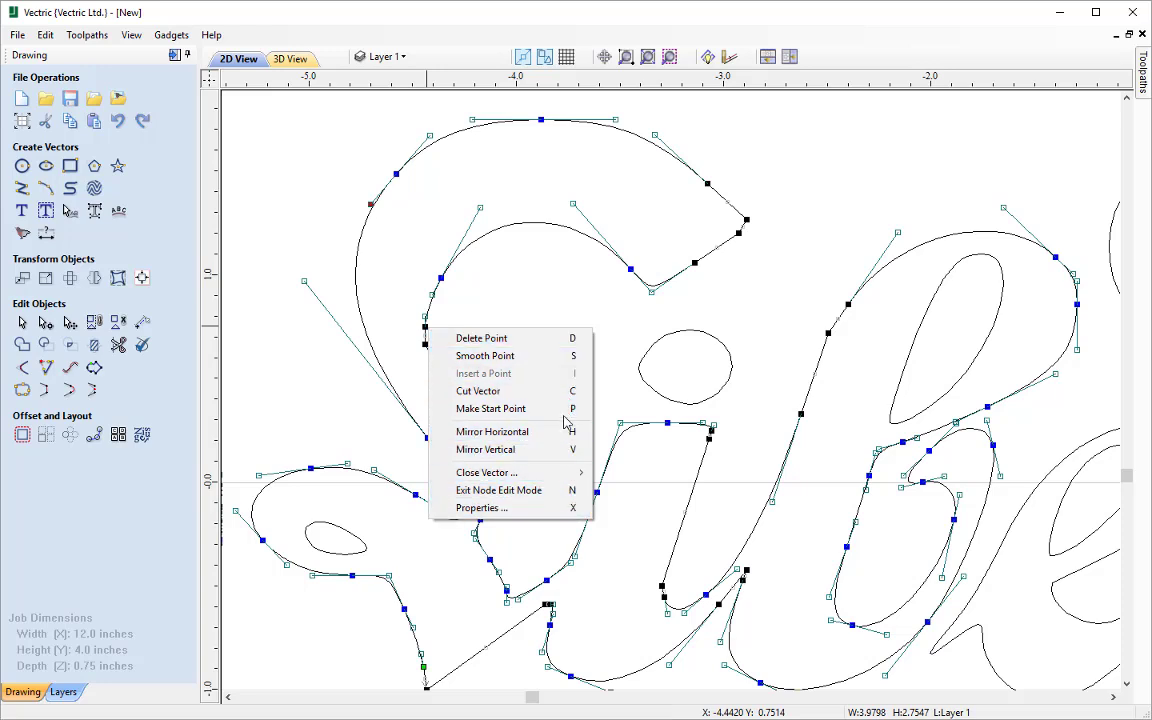
pyautogui.click(558, 340)
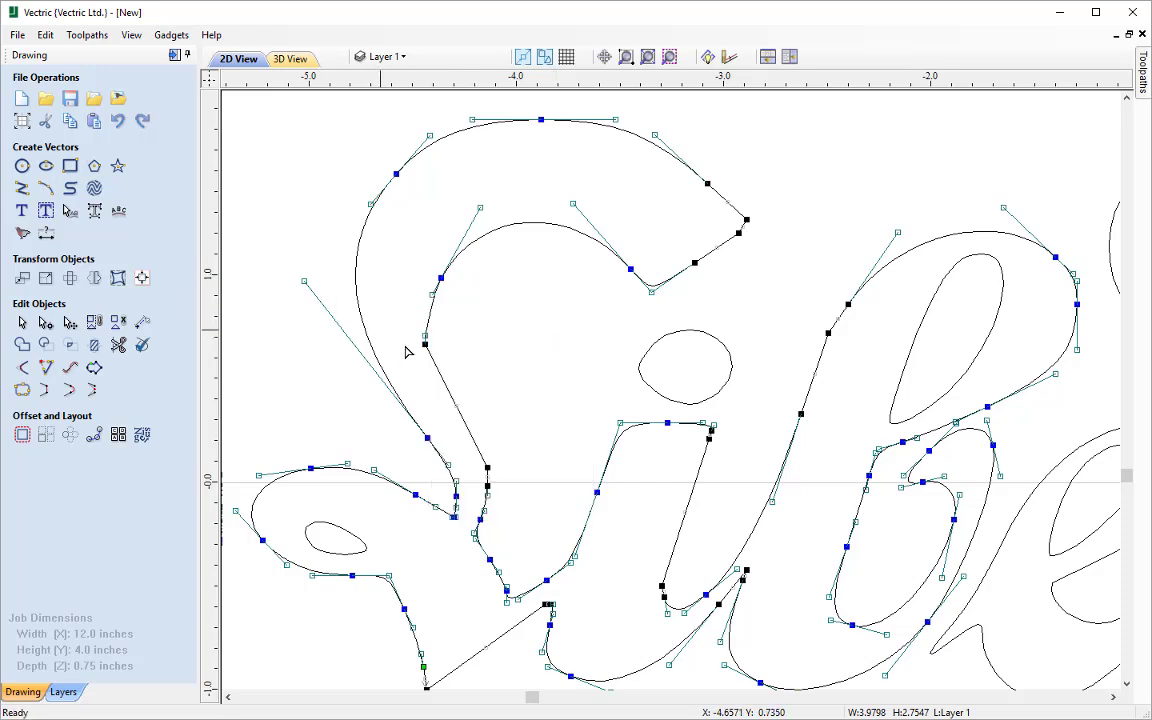
pyautogui.scroll(5, 425, 346)
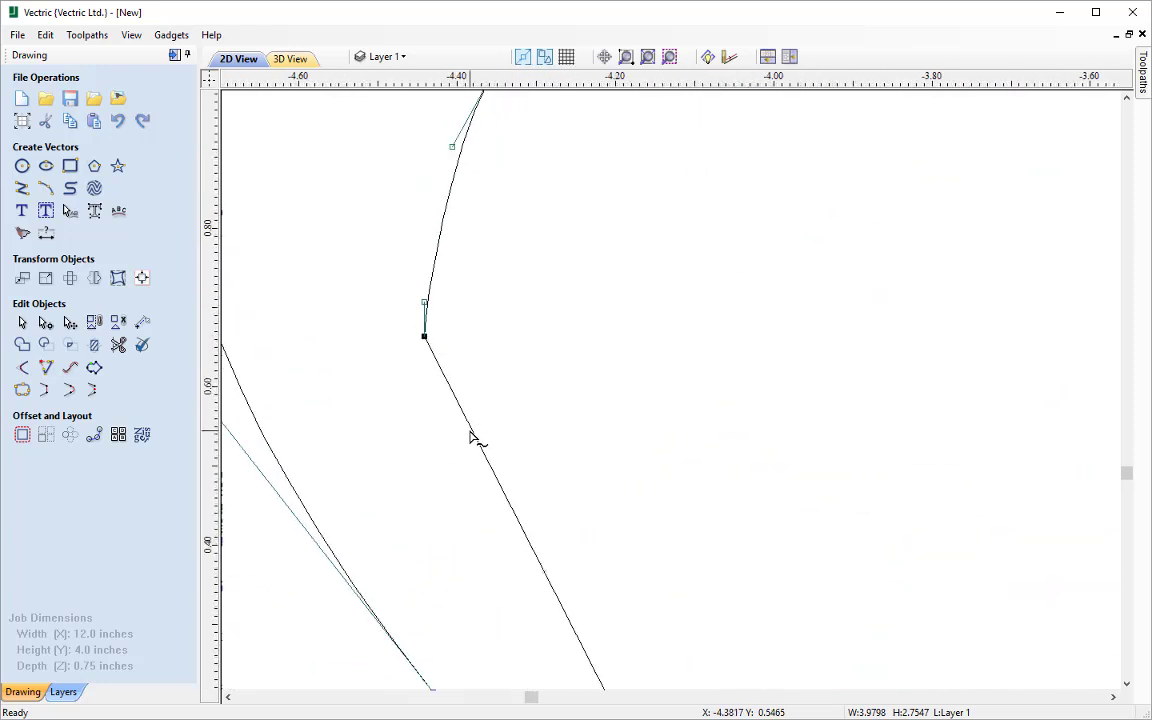
pyautogui.scroll(-4, 474, 368)
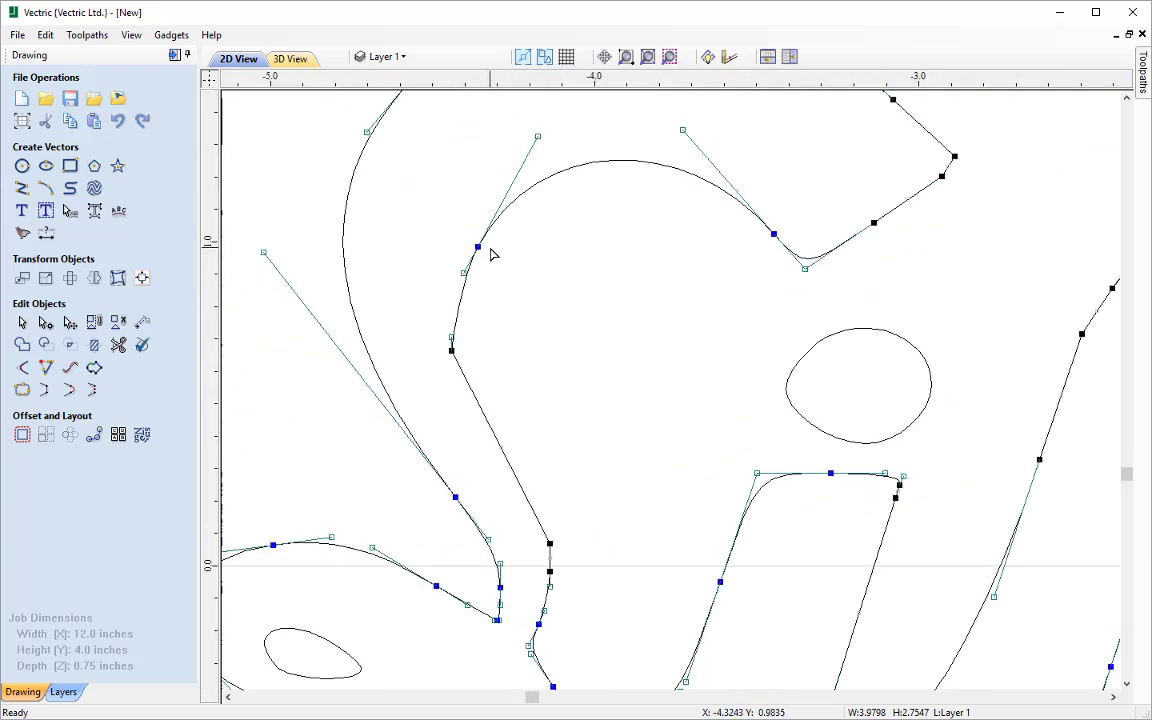
pyautogui.scroll(4, 455, 345)
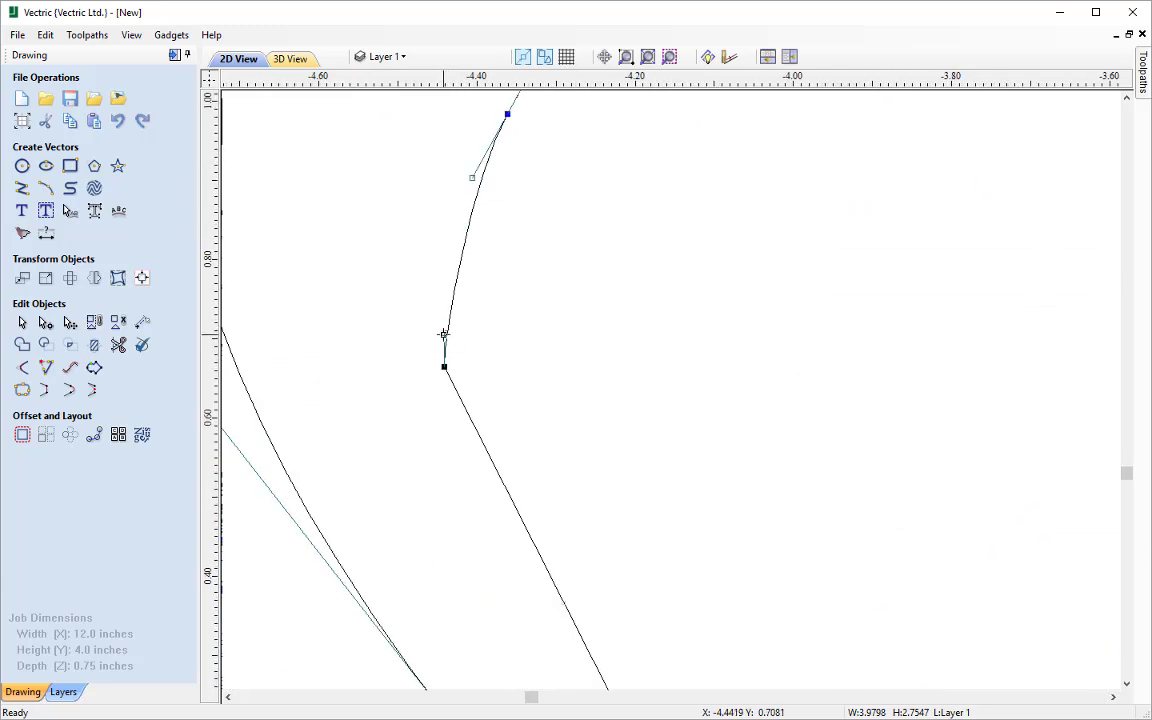
pyautogui.moveTo(419, 327); pyautogui.dragTo(424, 327)
pyautogui.scroll(-4, 481, 329)
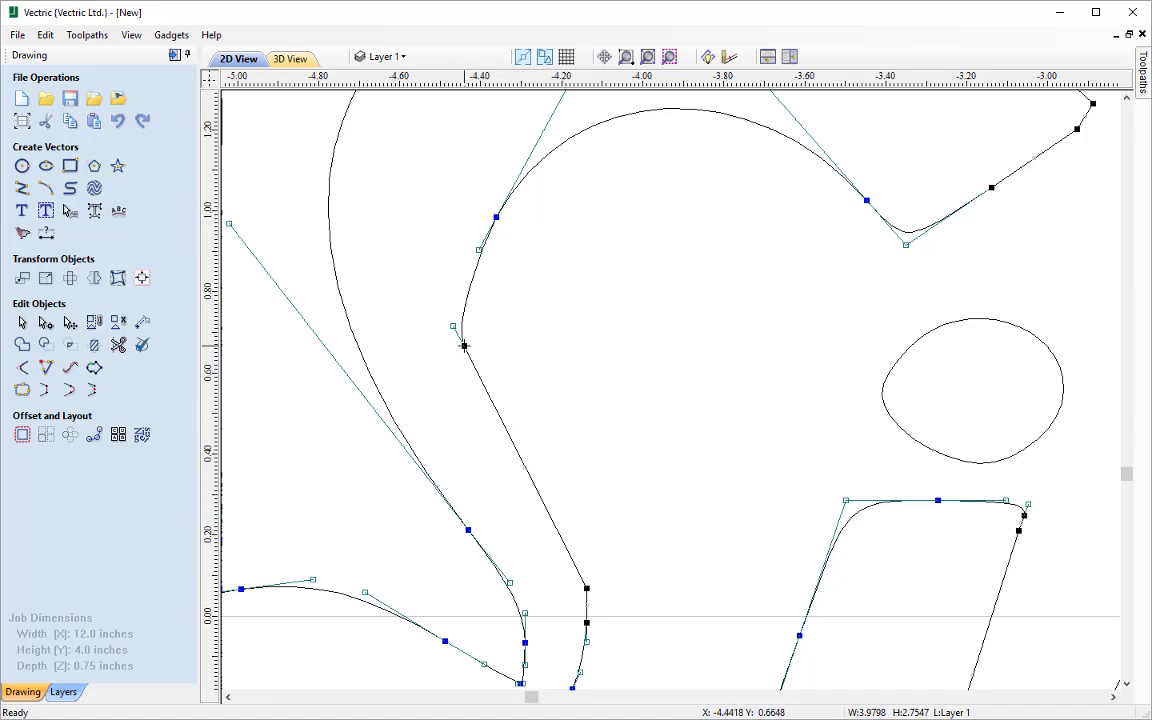
# Step: Make the remaining upper point on the L's inner curve smooth and adjust its two handles for an even bend
pyautogui.rightClick(464, 345)
pyautogui.click(527, 380)
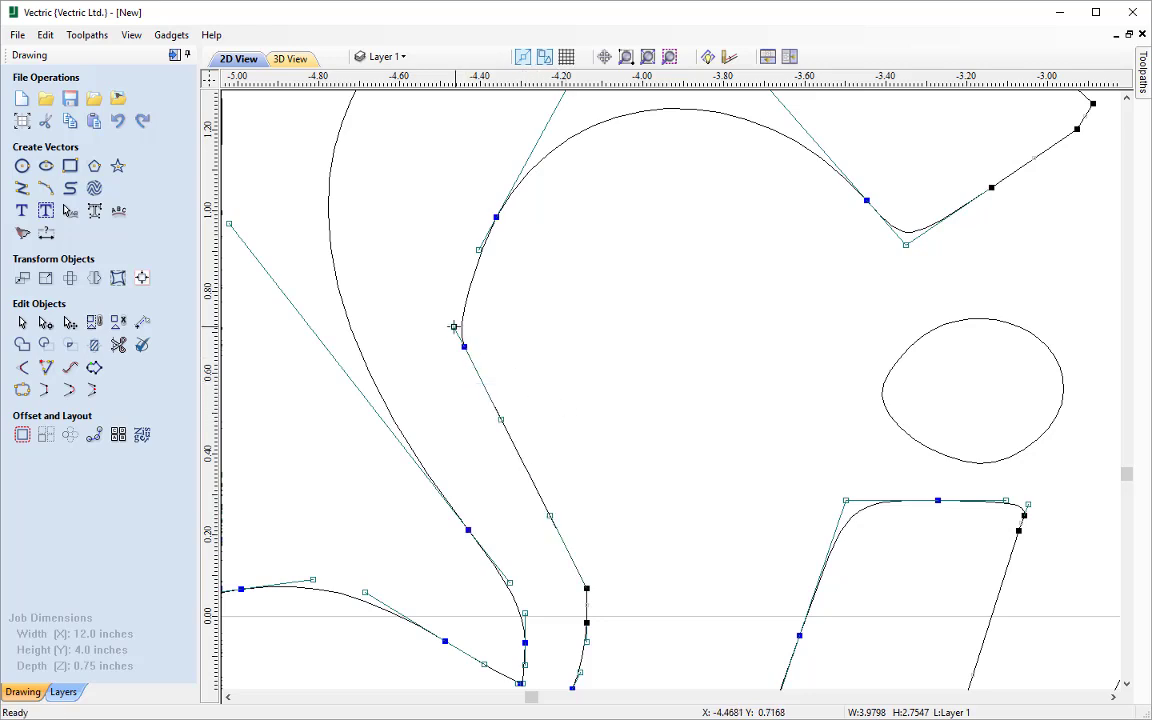
pyautogui.moveTo(453, 326)
pyautogui.mouseDown()
pyautogui.moveTo(450, 303)
pyautogui.moveTo(445, 311)
pyautogui.mouseUp()
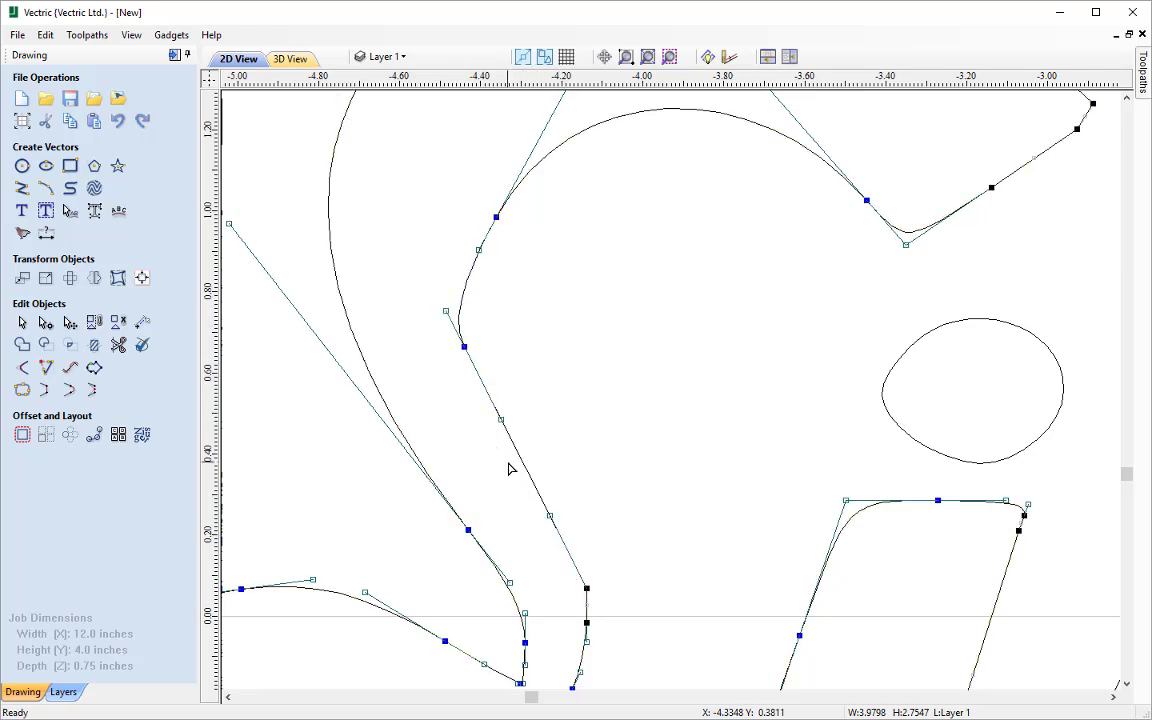
pyautogui.click(501, 420)
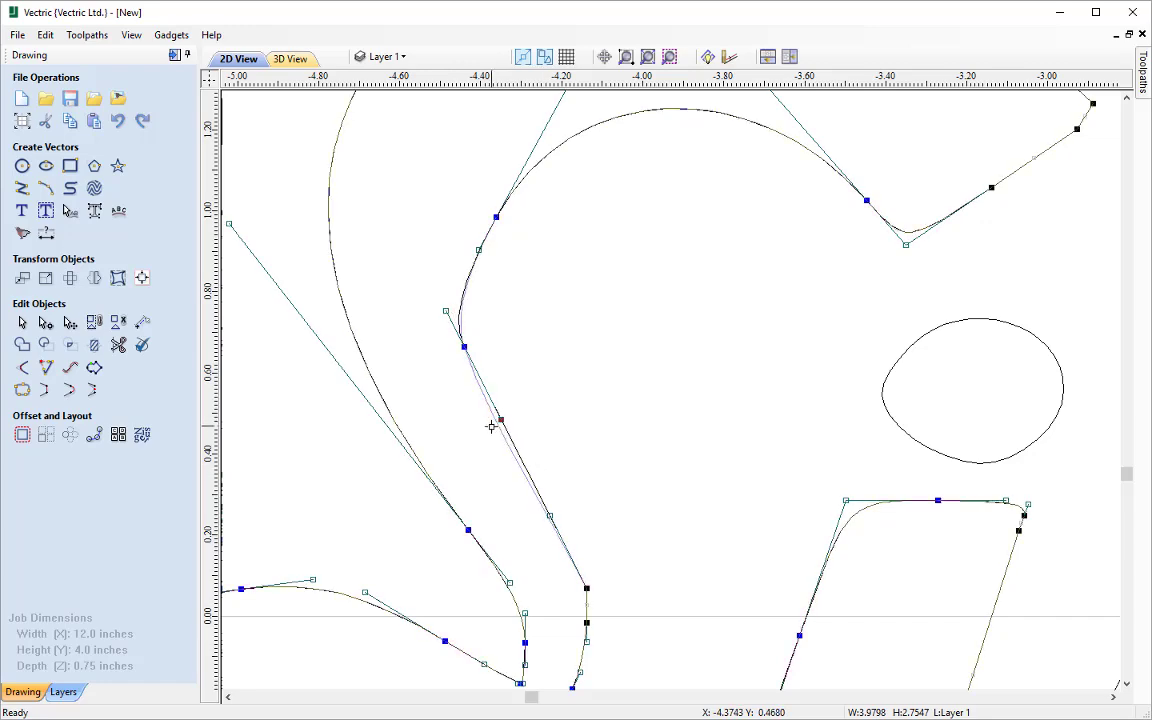
pyautogui.moveTo(491, 427); pyautogui.dragTo(490, 426)
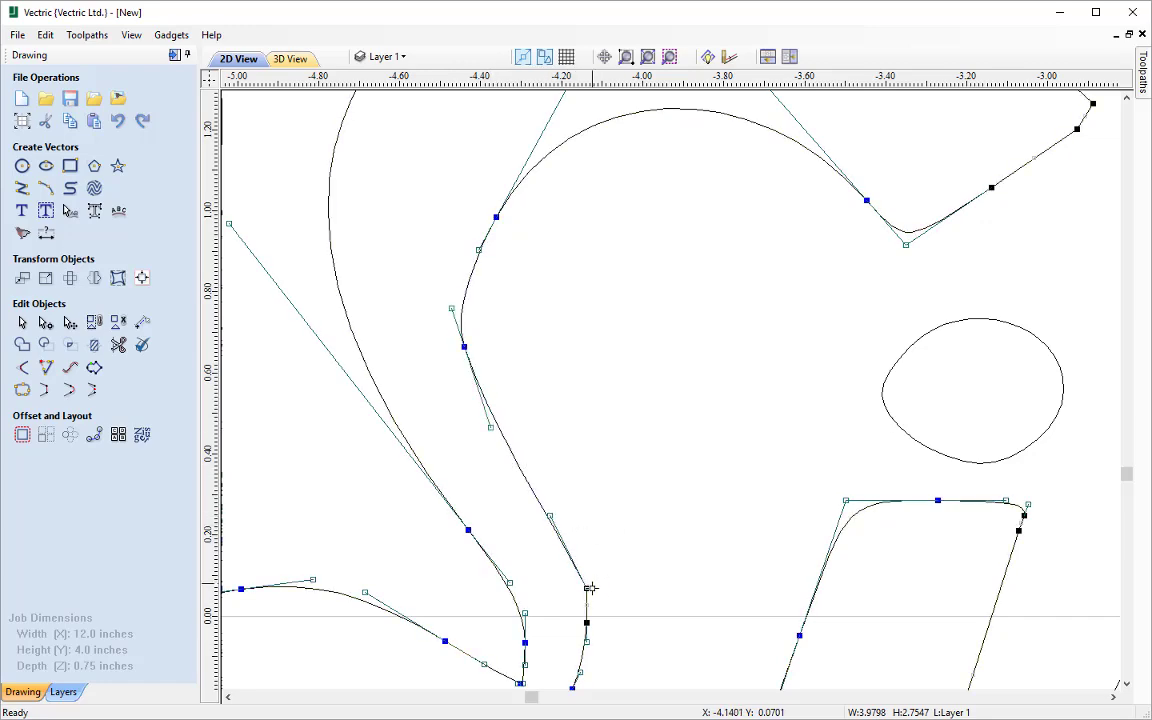
# Step: Delete the lower of the two points below the L's inner diagonal and make the remaining one smooth
pyautogui.scroll(-3, 591, 590)
pyautogui.scroll(4, 576, 473)
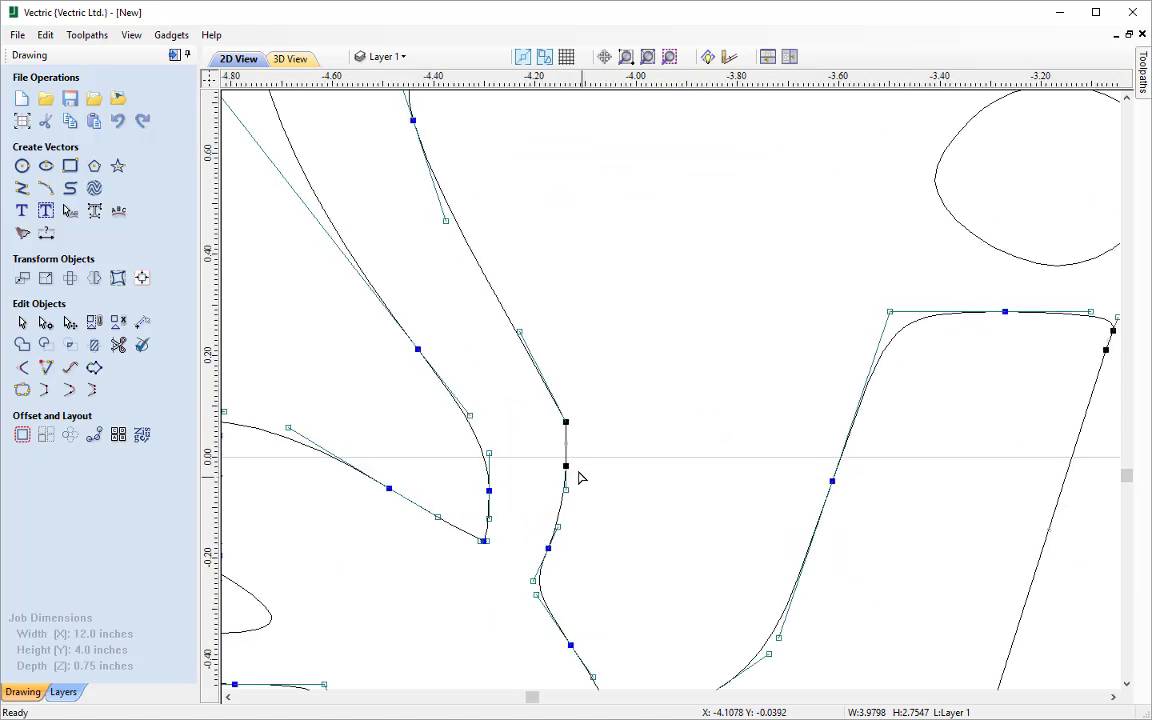
pyautogui.rightClick(566, 465)
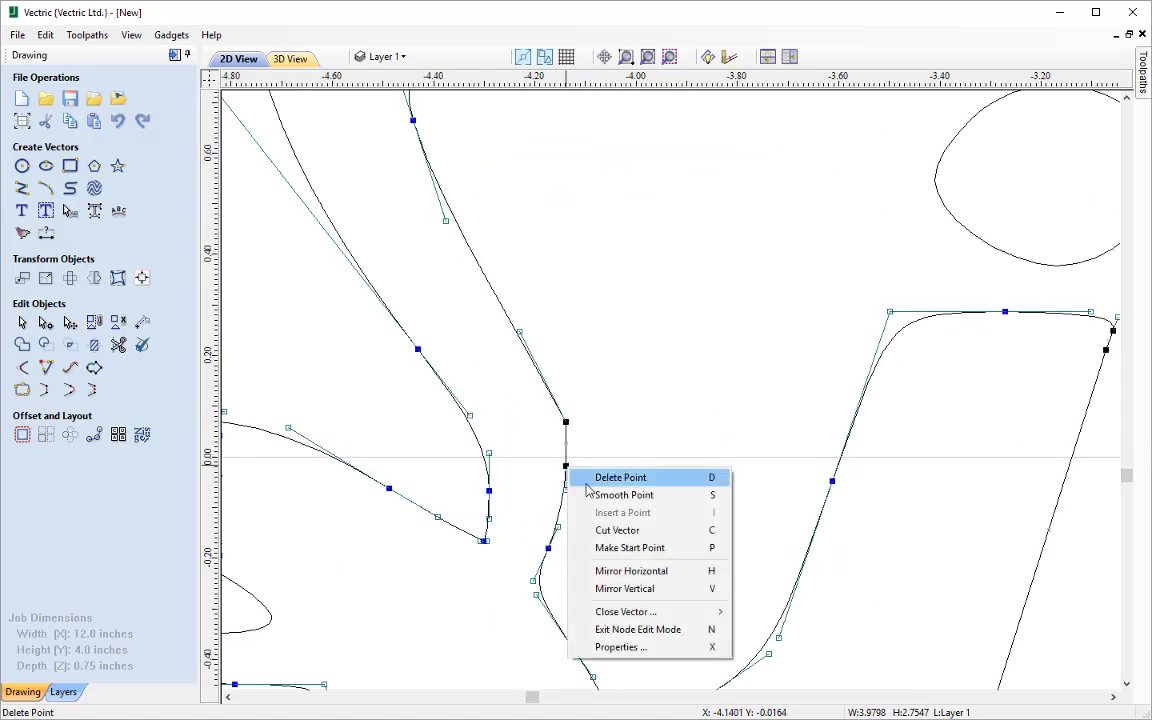
pyautogui.click(645, 478)
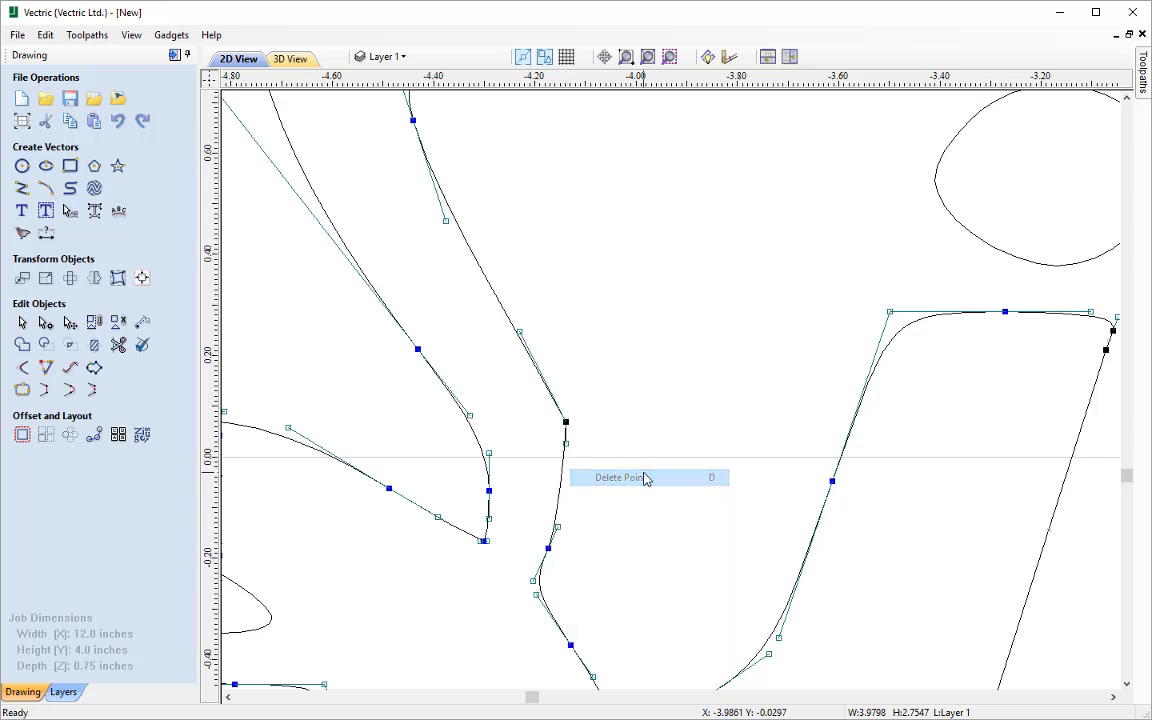
pyautogui.click(566, 422)
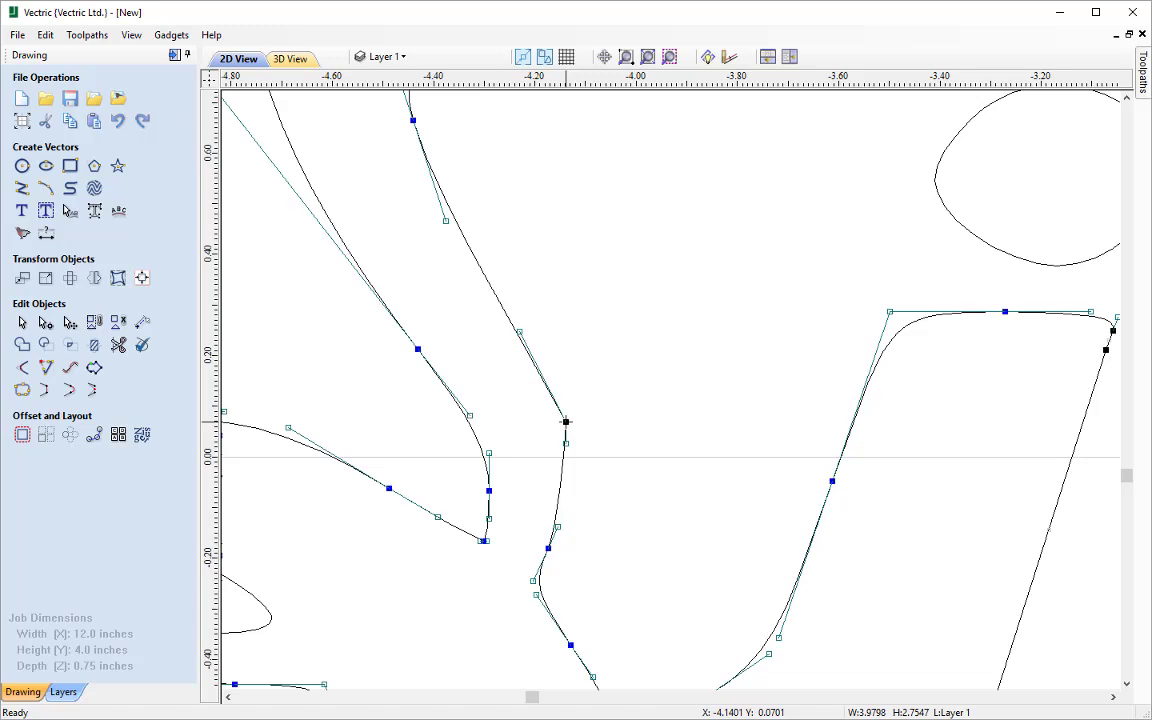
pyautogui.press('s')
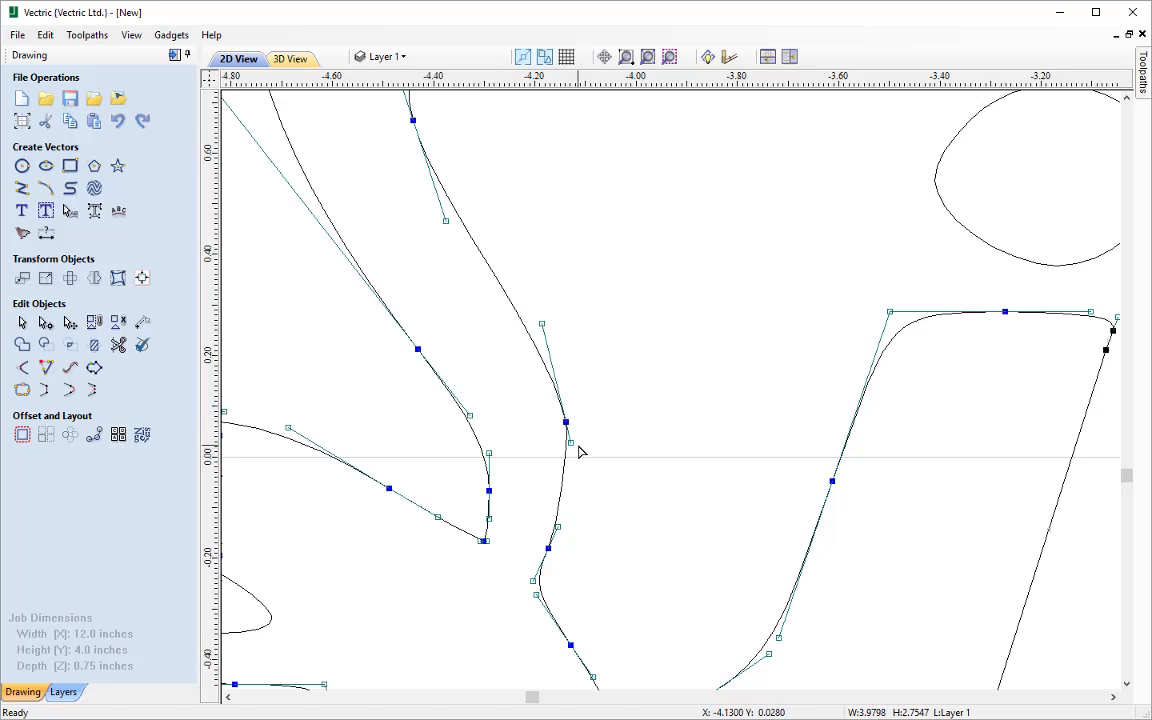
# Step: Lengthen the lower handle of the newly smoothed point below the L's inner diagonal, then deselect the outline
pyautogui.click(571, 444)
pyautogui.moveTo(574, 452); pyautogui.dragTo(584, 463)
pyautogui.moveTo(576, 365)
pyautogui.mouseDown(button='middle')
pyautogui.moveTo(532, 278)
pyautogui.moveTo(535, 231)
pyautogui.moveTo(590, 451)
pyautogui.mouseUp(button='middle')
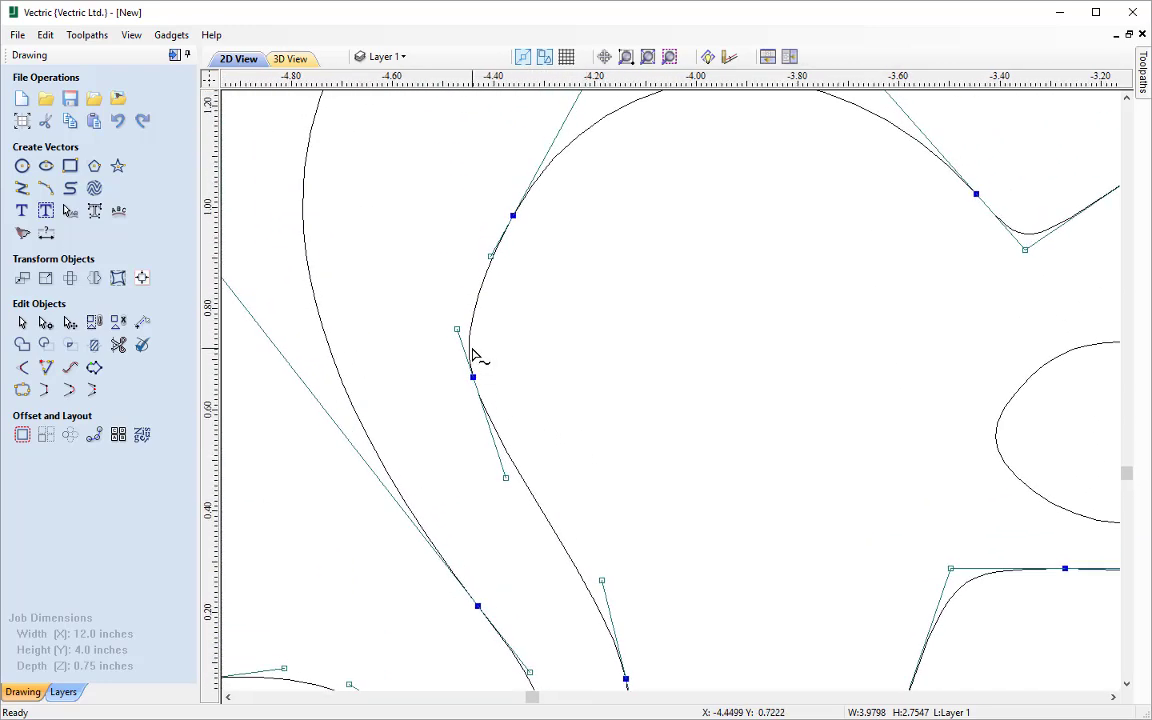
pyautogui.click(612, 386)
pyautogui.scroll(-1, 636, 413)
pyautogui.scroll(-1, 589, 386)
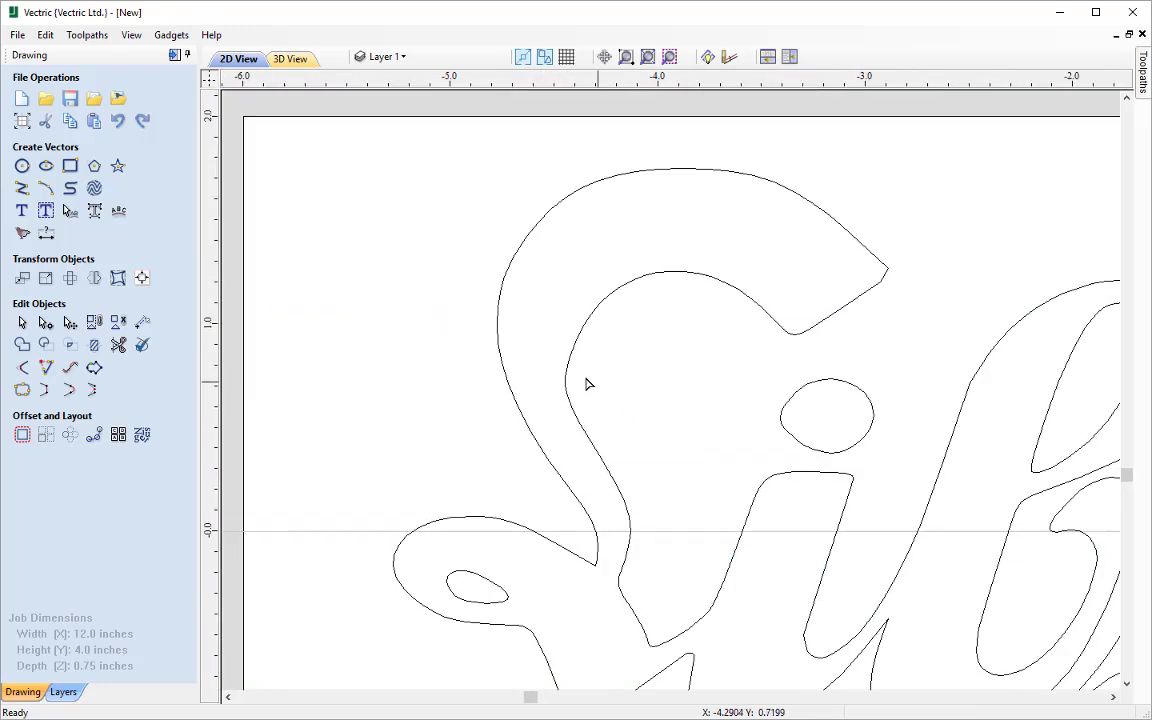
# Step: Move the upper-left point of the L's inner curve slightly up, lengthen its lower handle outward, and deselect the outline
pyautogui.click(580, 386)
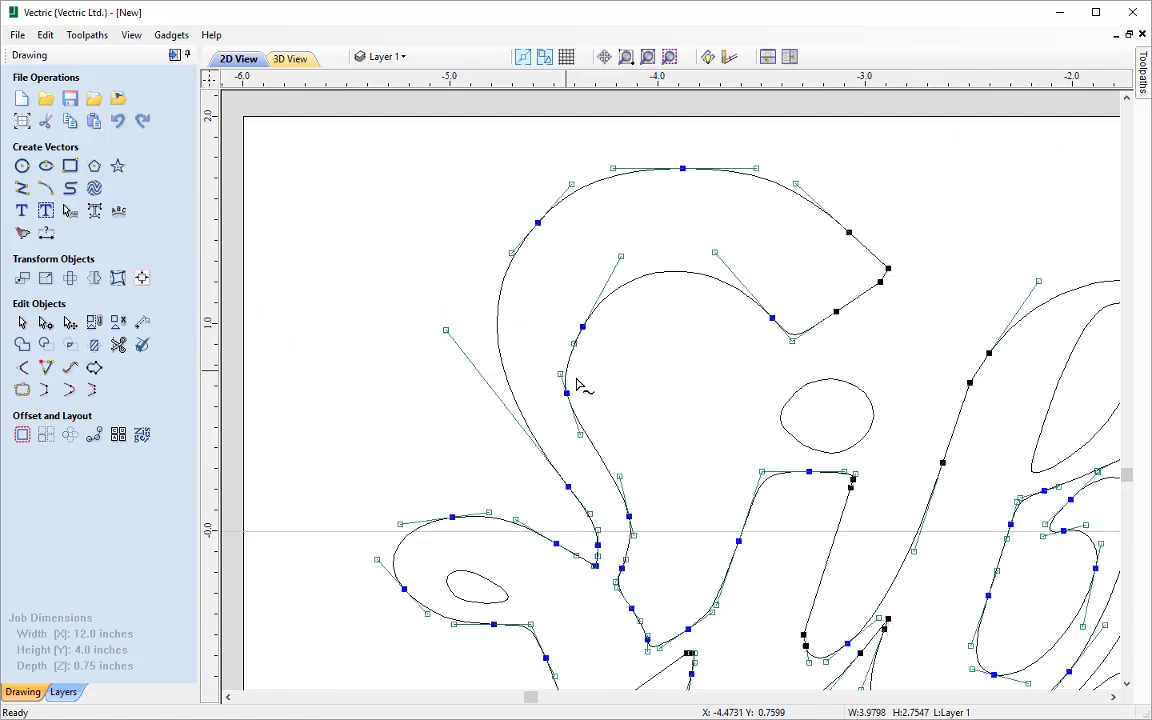
pyautogui.click(582, 320)
pyautogui.moveTo(586, 321)
pyautogui.mouseDown()
pyautogui.moveTo(579, 311)
pyautogui.moveTo(564, 336)
pyautogui.mouseUp()
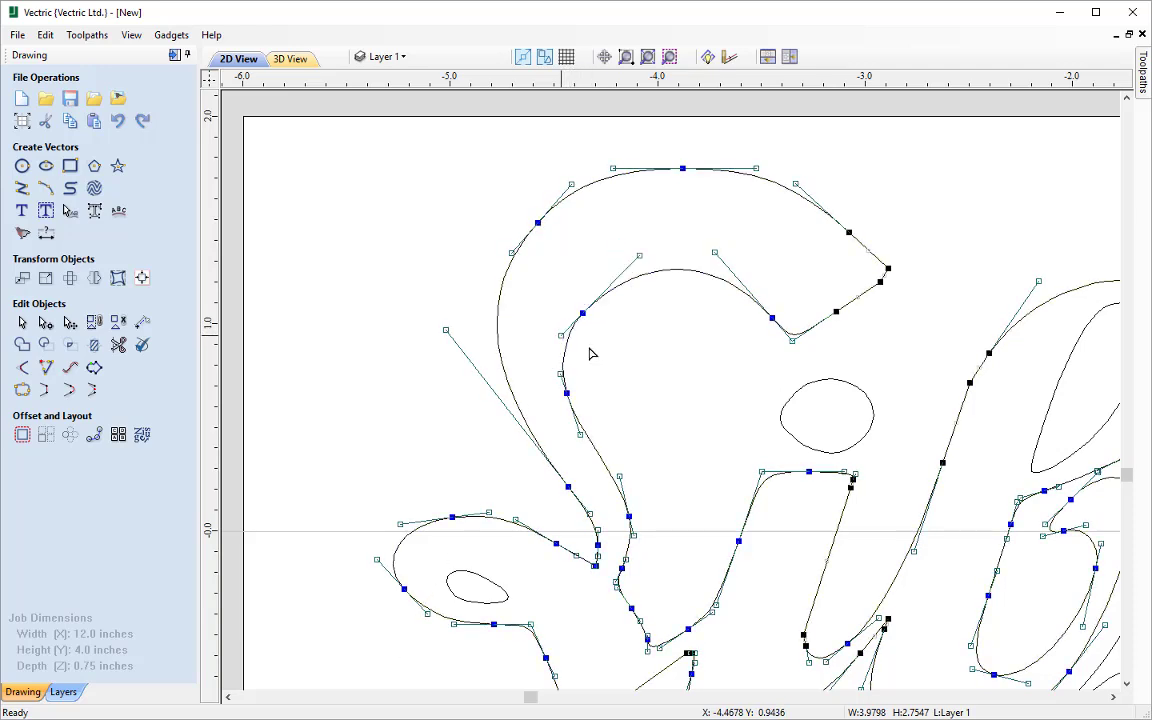
pyautogui.click(635, 319)
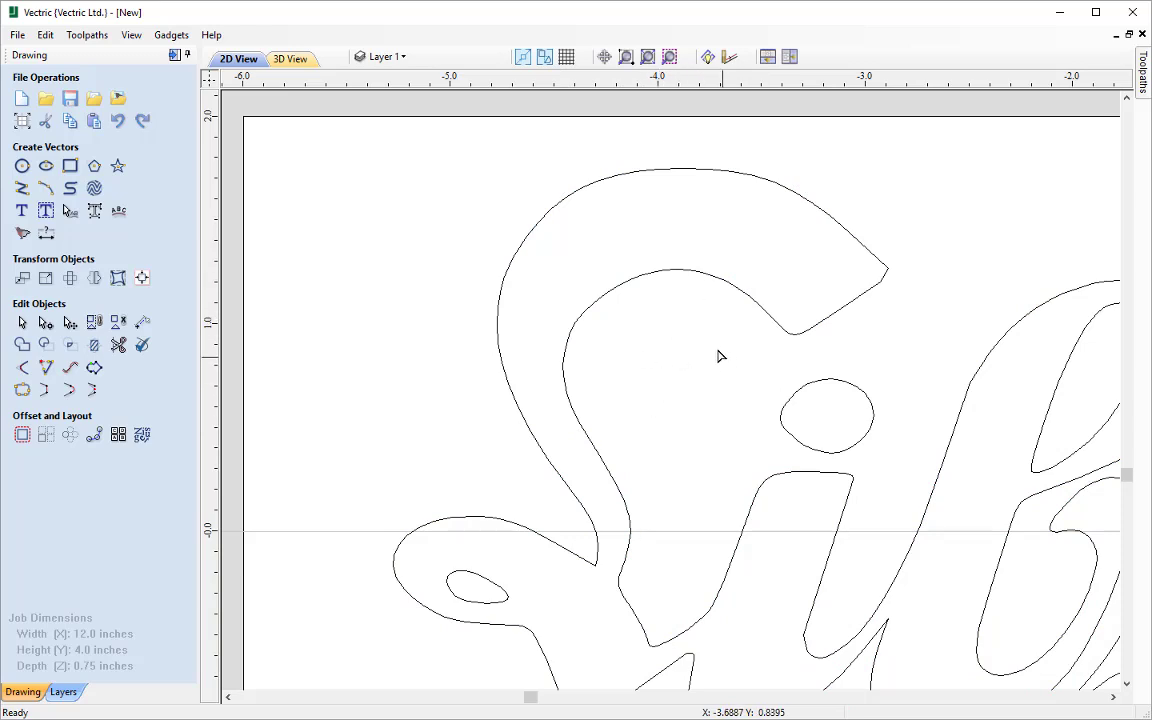
# Step: Delete the extra point beside the L's upper right tip to leave one sharp corner, and deselect the outline
pyautogui.moveTo(663, 360); pyautogui.dragTo(529, 296, button='middle')
pyautogui.click(730, 229)
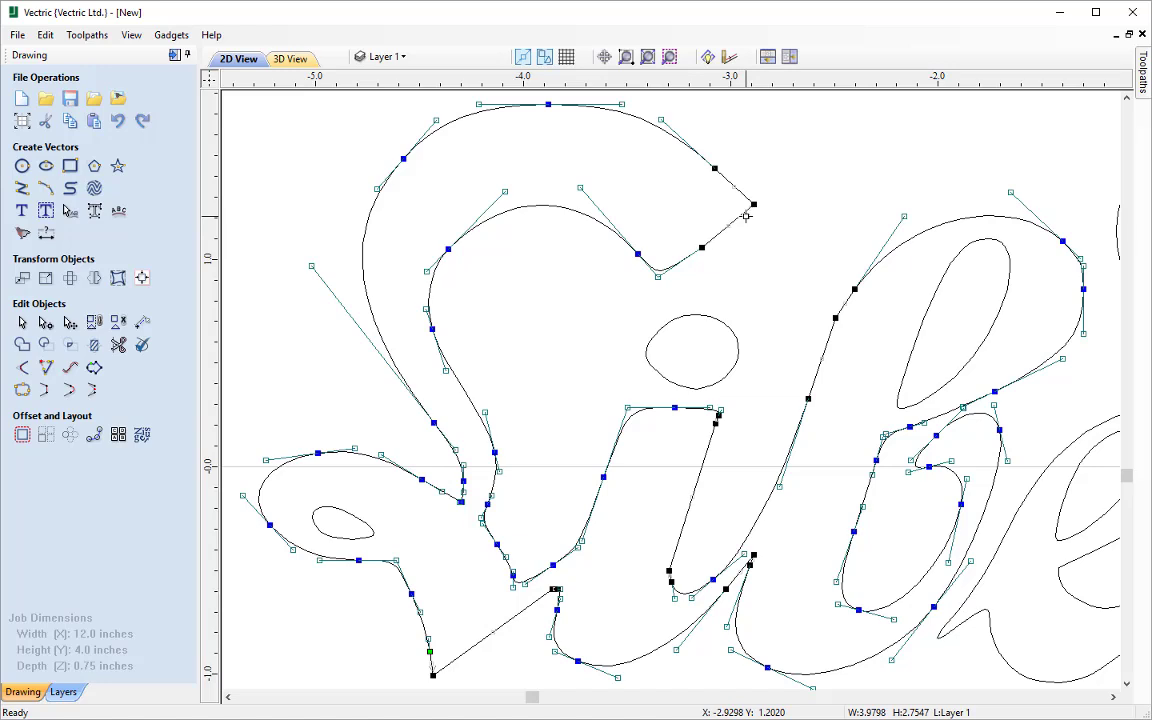
pyautogui.click(755, 257)
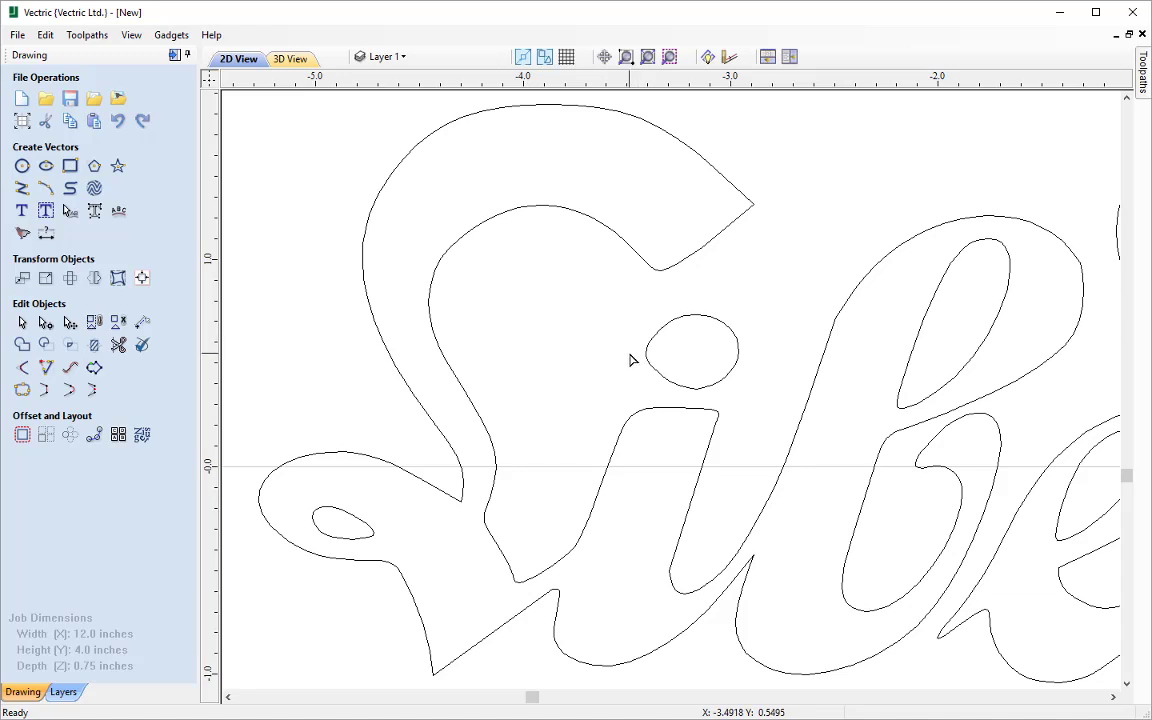
# Step: Insert a point on the rounded upper-left corner of the i's stem and turn off its smoothing
pyautogui.click(659, 428)
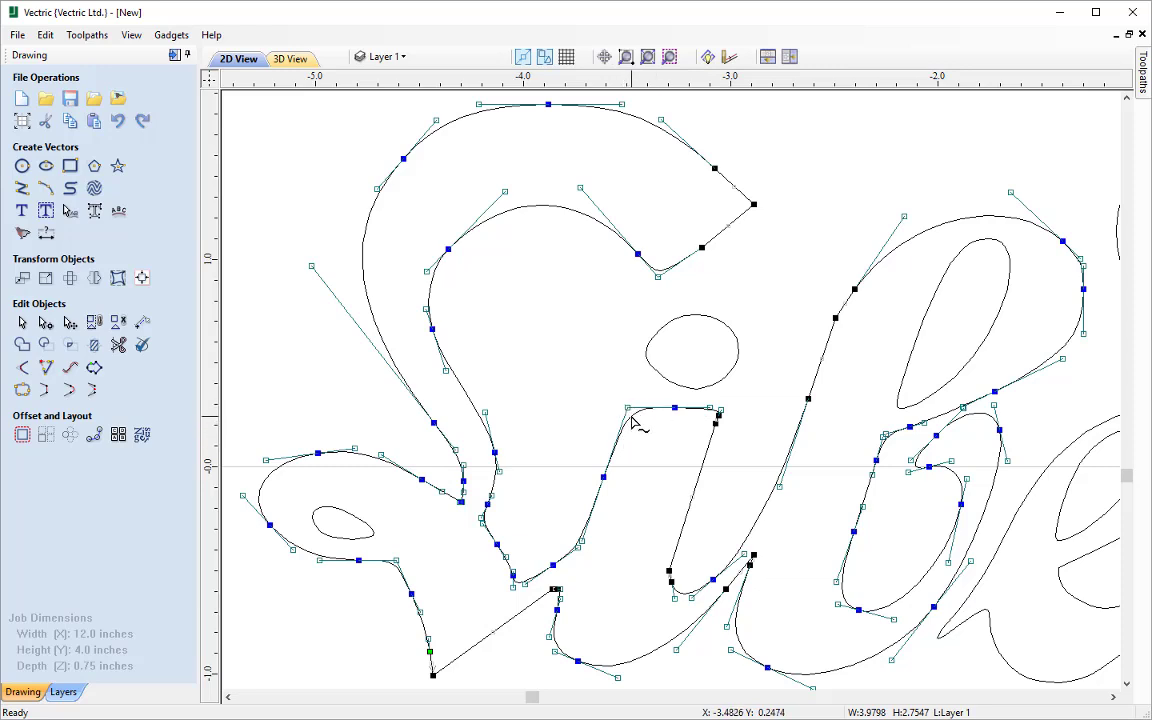
pyautogui.scroll(5, 632, 422)
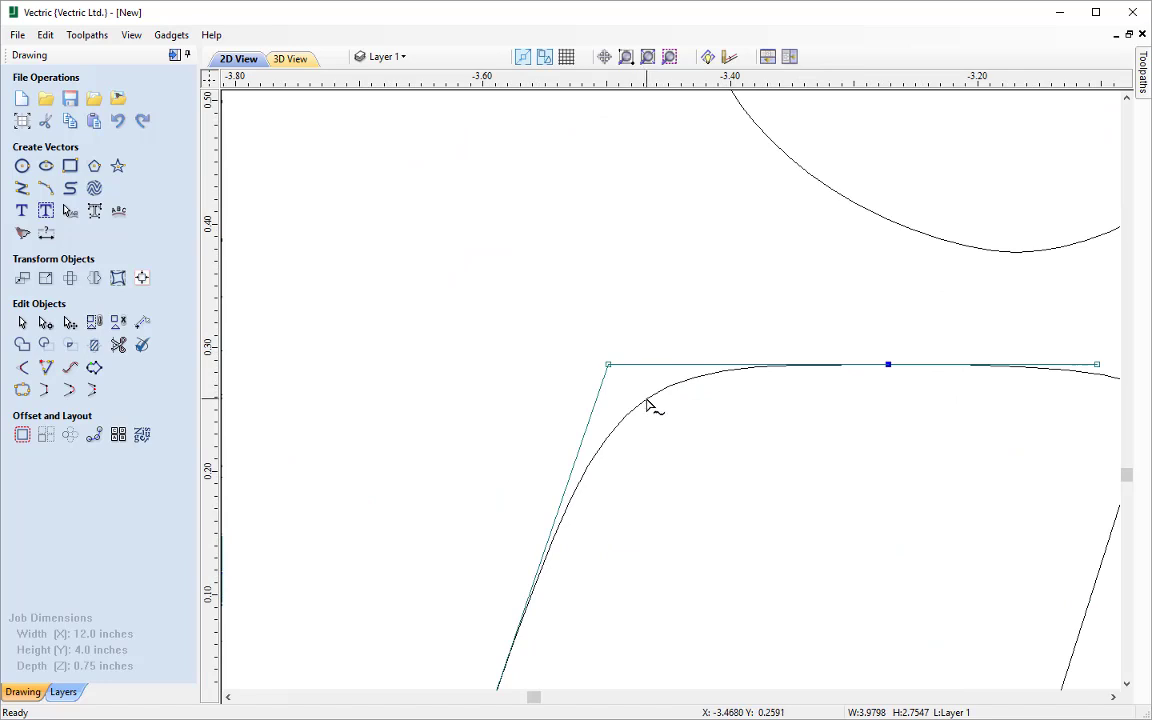
pyautogui.rightClick(647, 404)
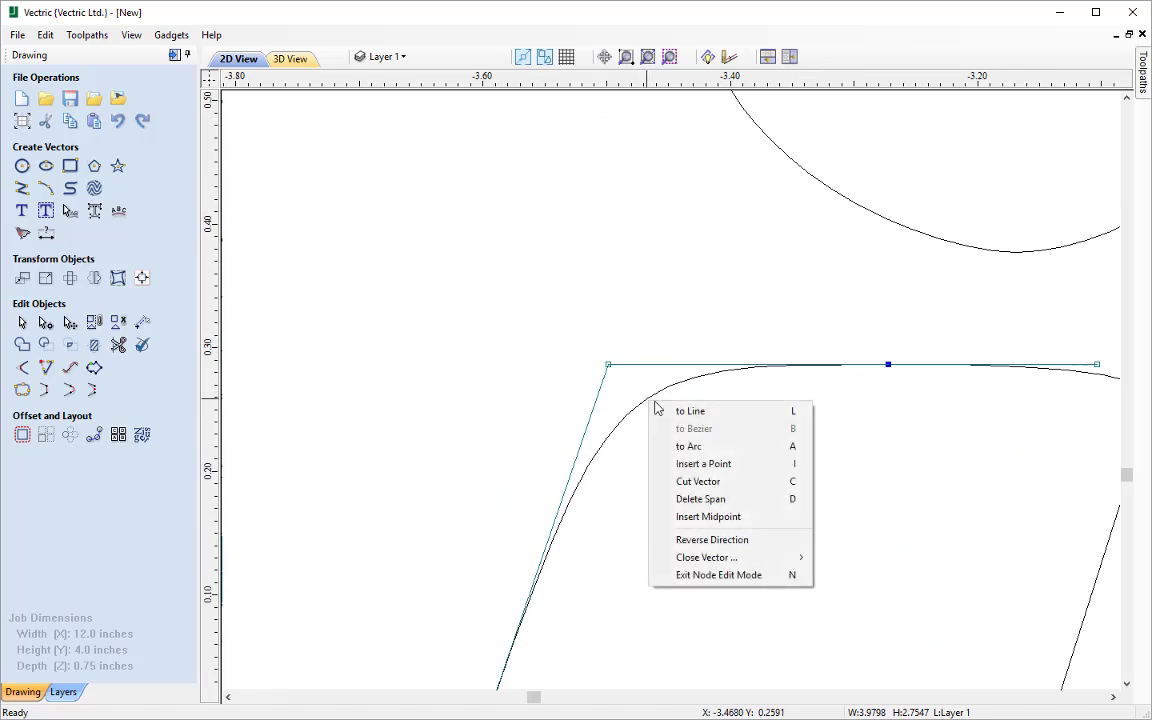
pyautogui.click(724, 465)
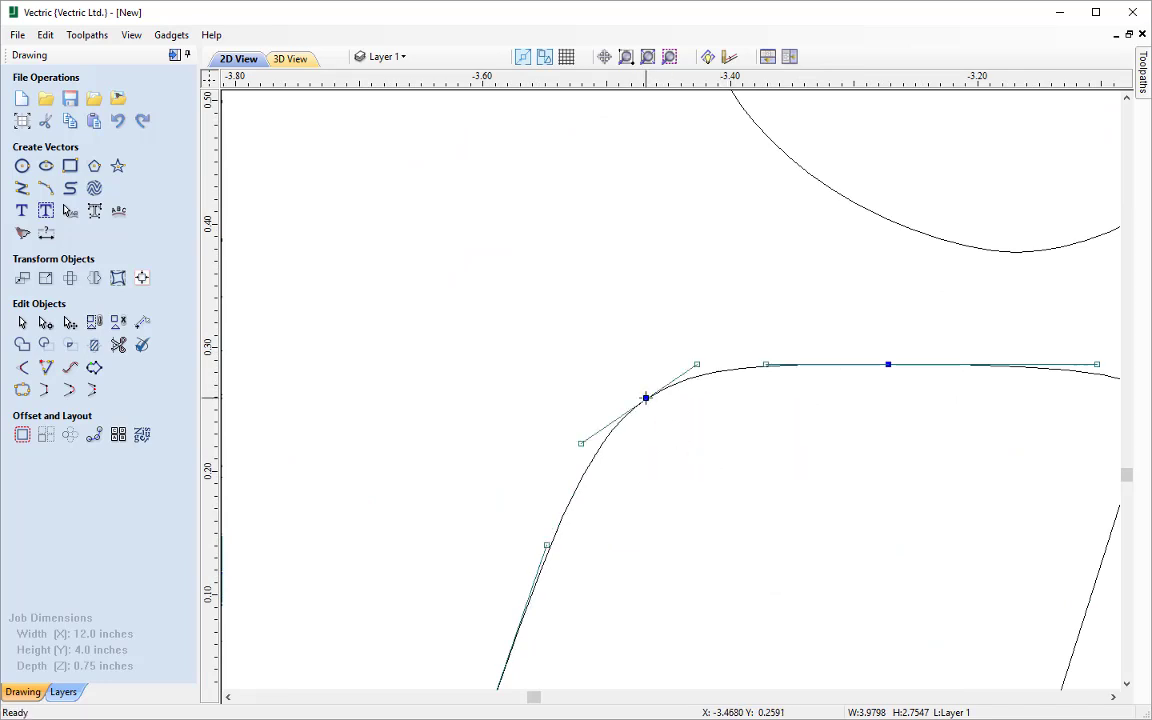
pyautogui.rightClick(646, 398)
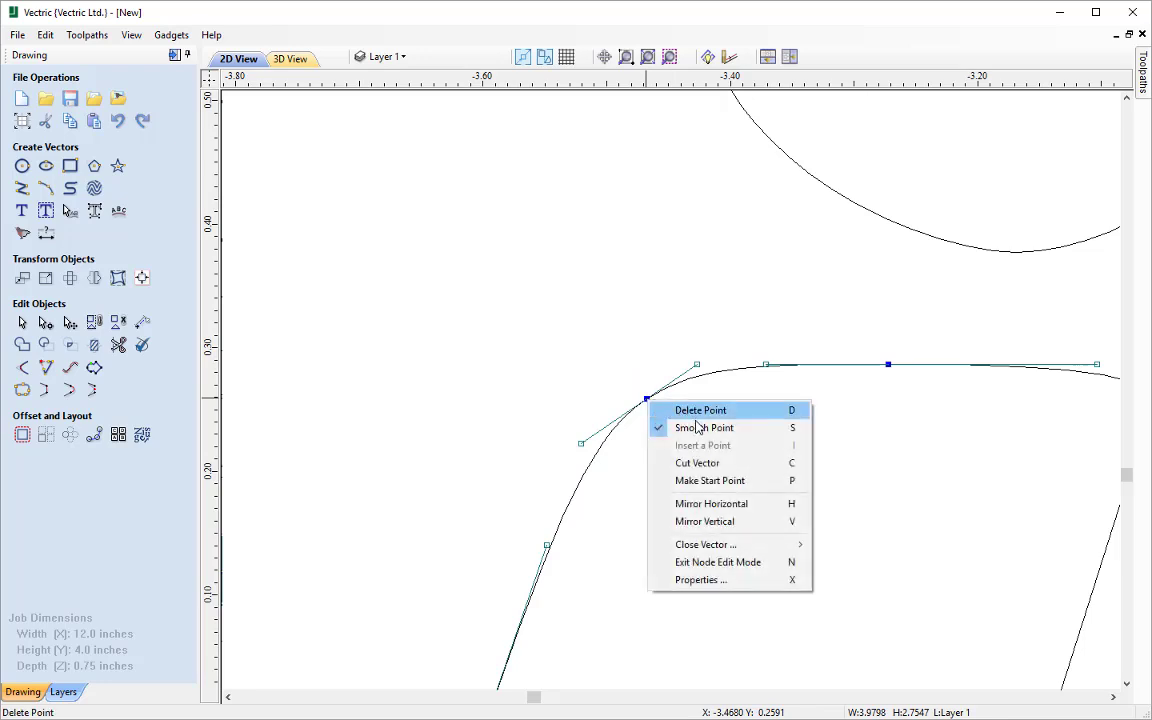
pyautogui.click(690, 431)
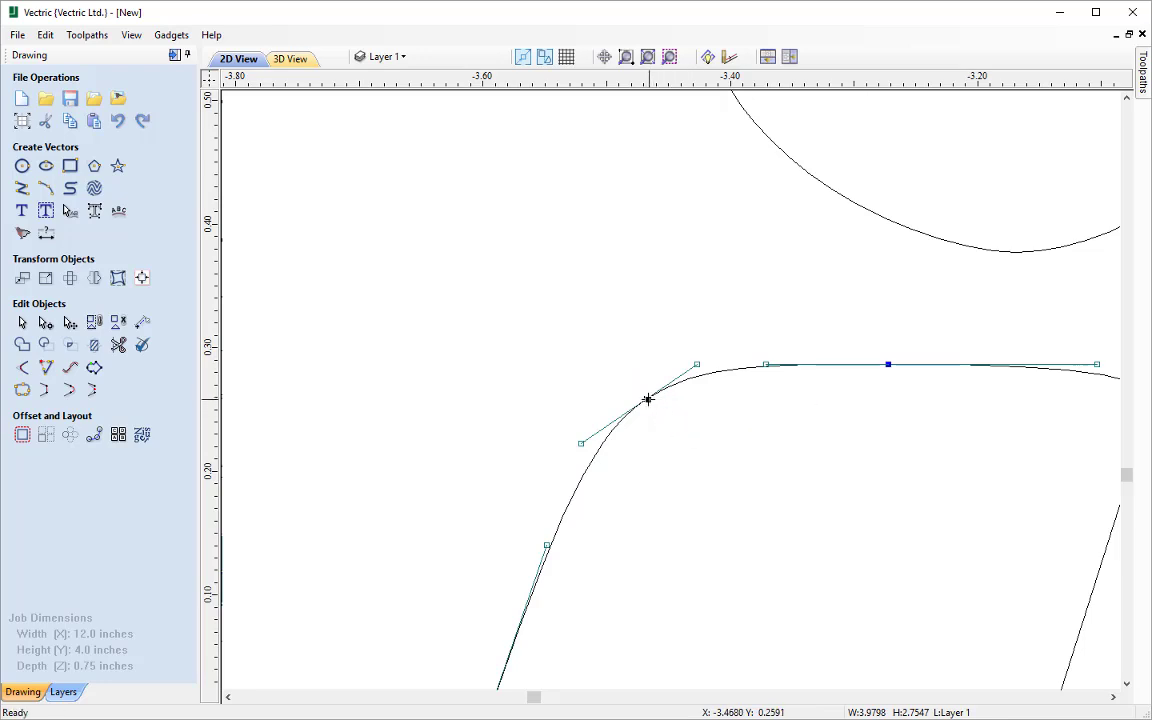
# Step: Pull the new point of the i's stem outward and align its handles with the adjoining edges for a sharp corner, then deselect the outline
pyautogui.moveTo(647, 398); pyautogui.dragTo(625, 386)
pyautogui.scroll(2, 733, 368)
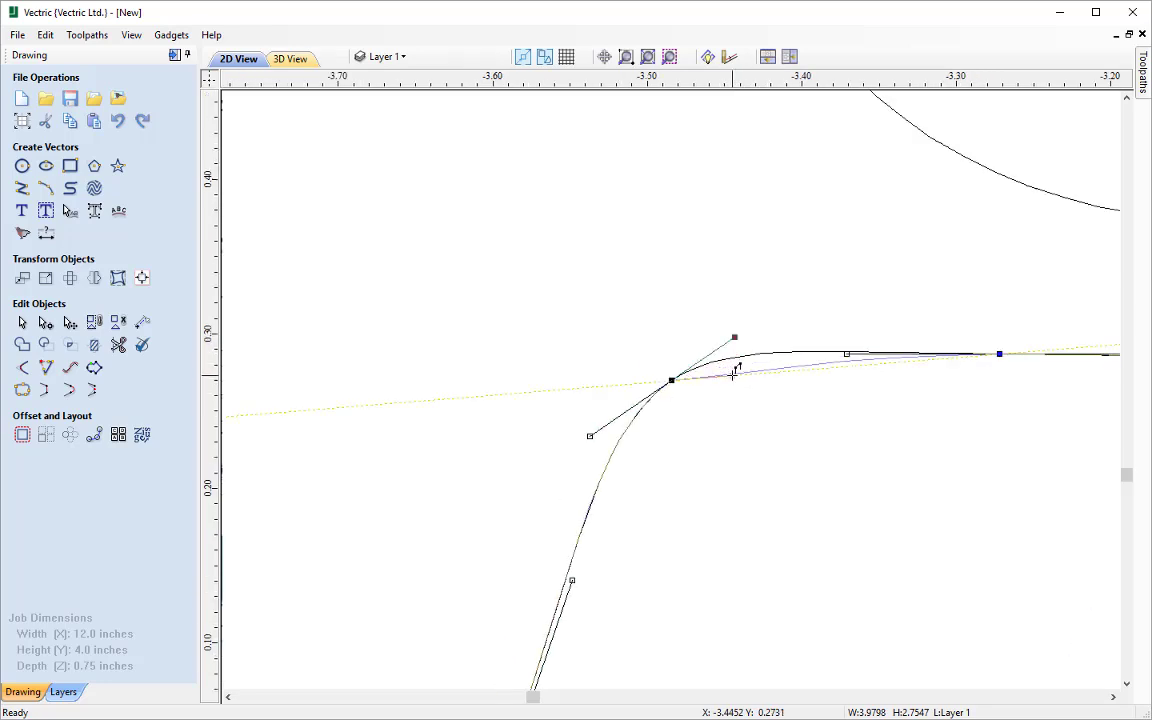
pyautogui.moveTo(735, 371); pyautogui.dragTo(733, 375)
pyautogui.moveTo(591, 436); pyautogui.dragTo(622, 465)
pyautogui.moveTo(671, 381); pyautogui.dragTo(660, 358)
pyautogui.scroll(-3, 765, 412)
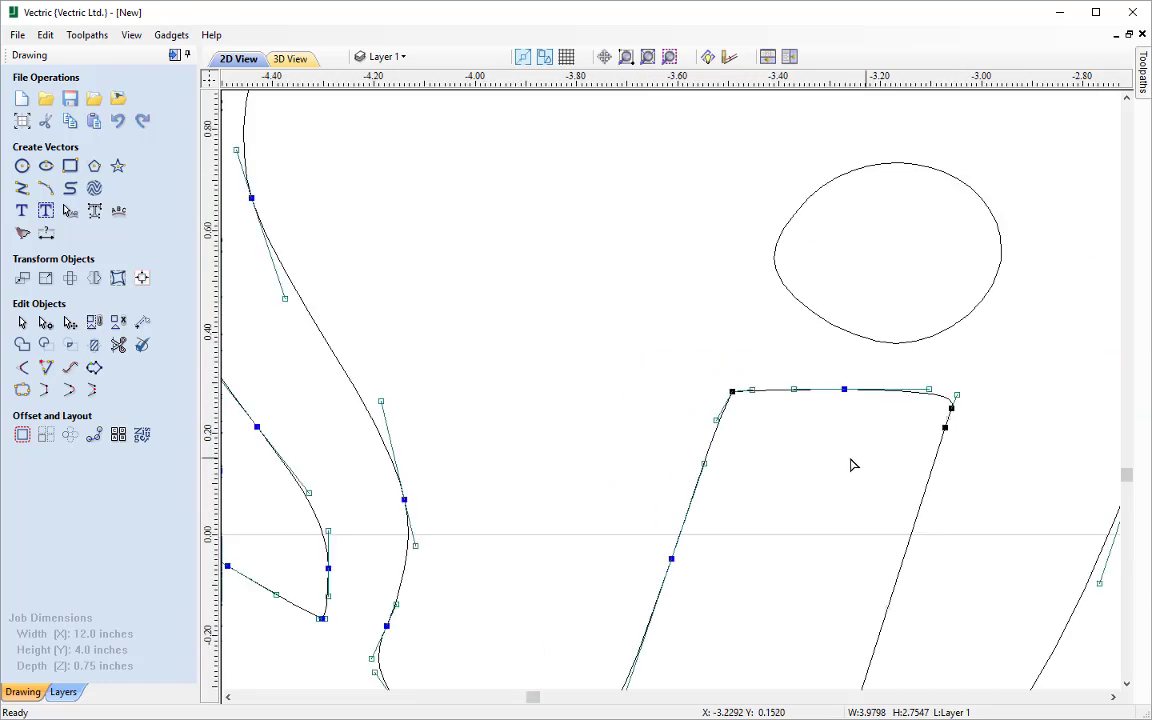
pyautogui.scroll(-2, 853, 465)
pyautogui.click(820, 463)
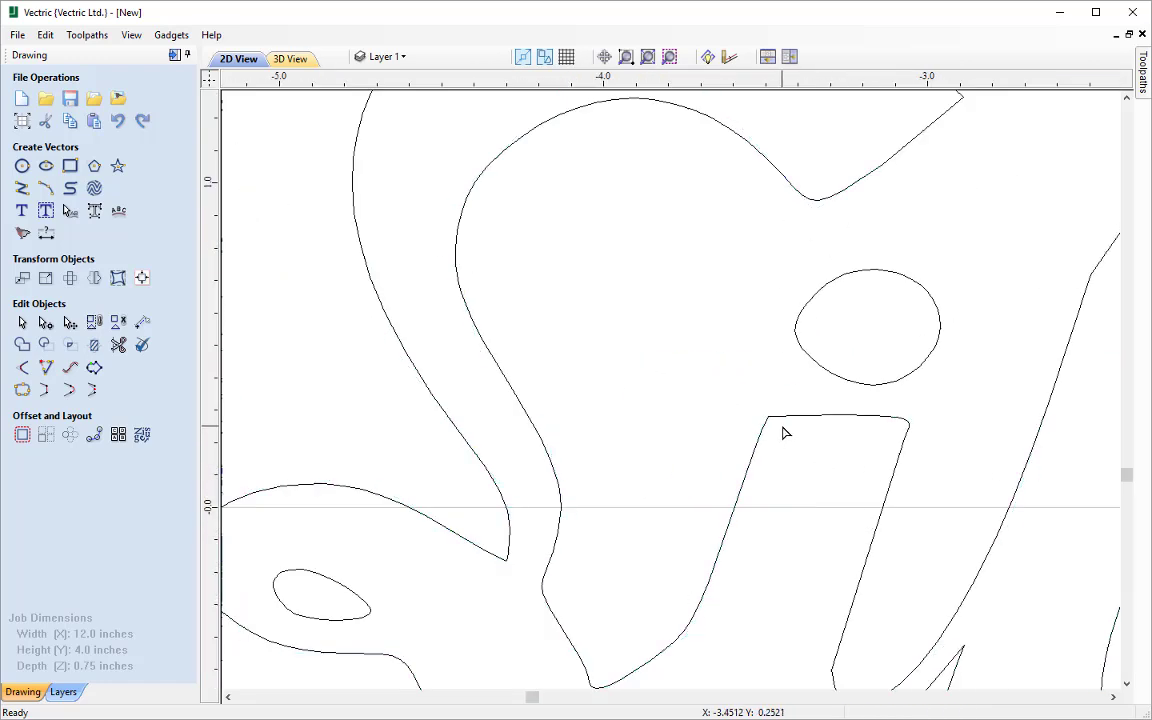
pyautogui.scroll(4, 785, 432)
pyautogui.scroll(-5, 843, 431)
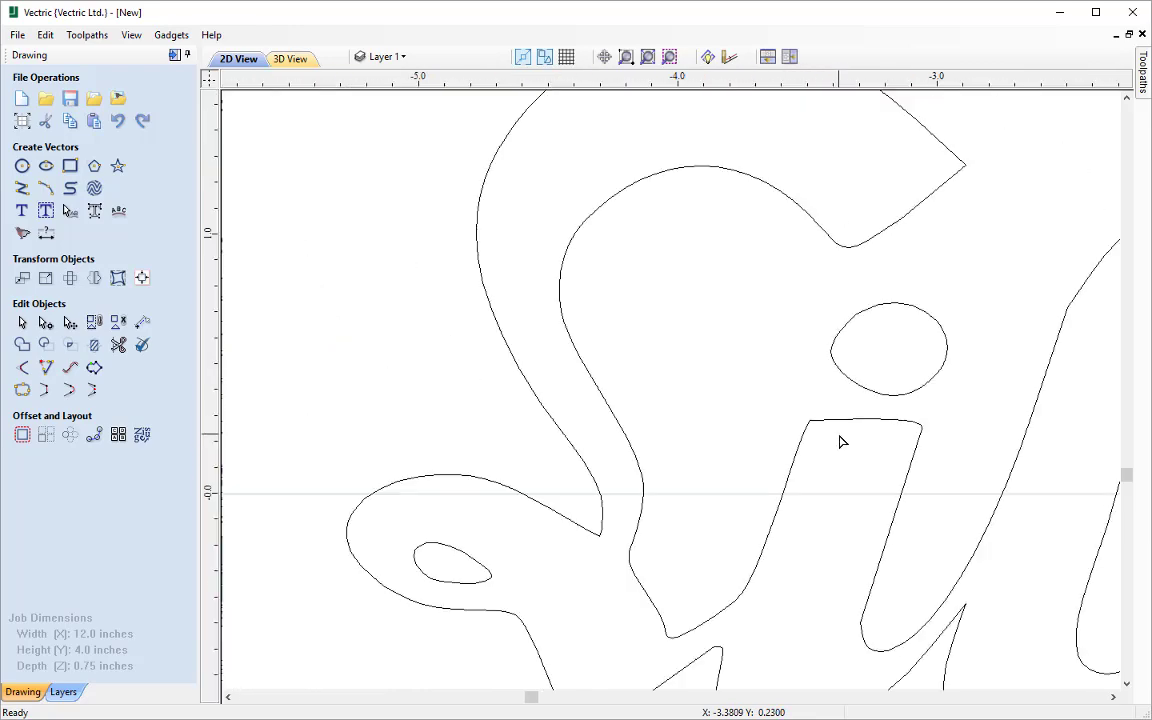
pyautogui.scroll(2, 753, 437)
pyautogui.moveTo(652, 433); pyautogui.dragTo(642, 423, button='middle')
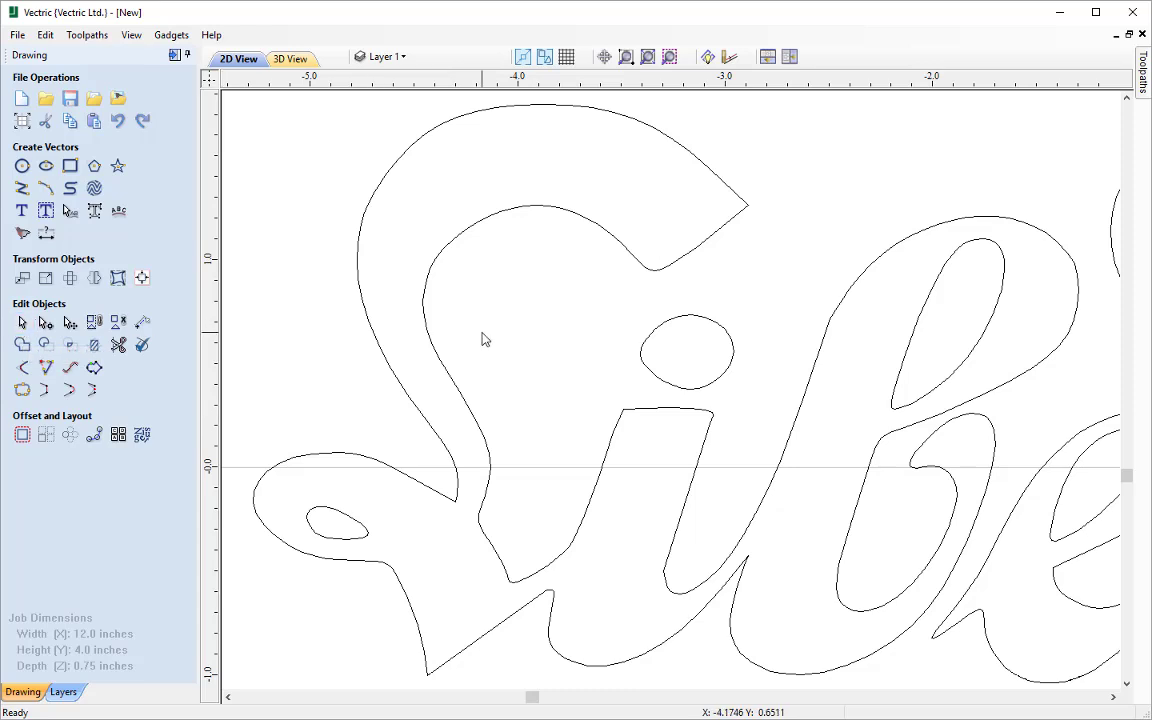
# Step: Fit Bezier curves to all the traced vectors at 0.01 inch tolerance, replacing the originals, and deselect them
pyautogui.scroll(-4, 483, 340)
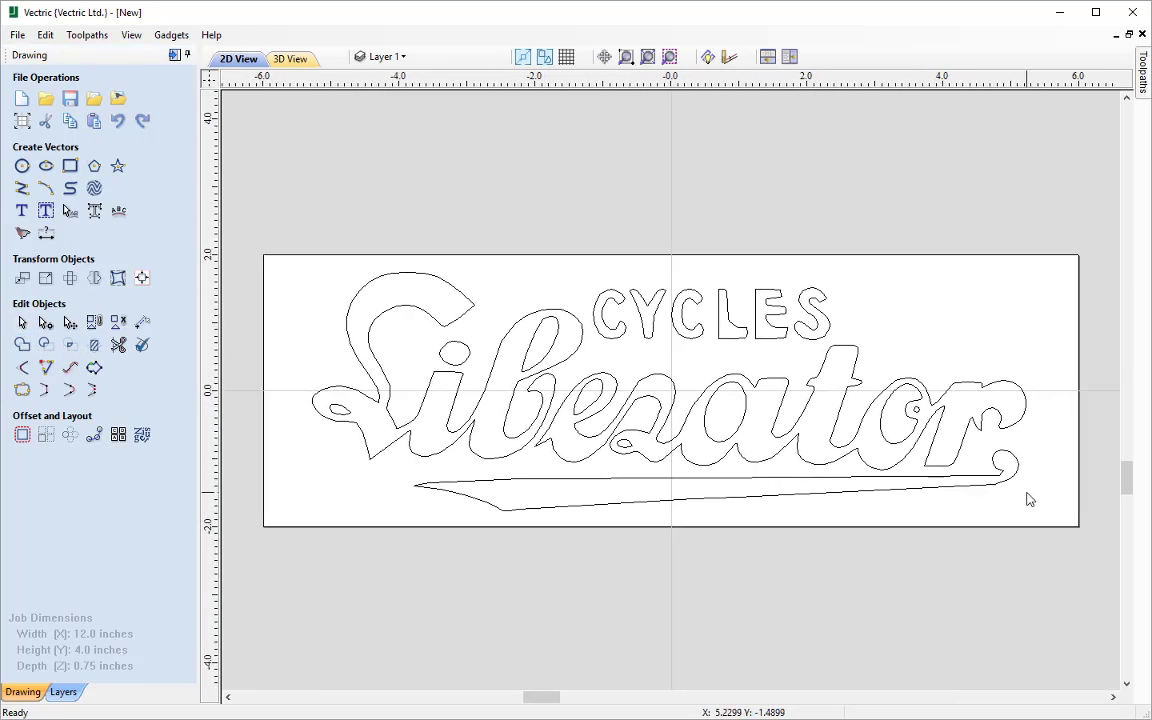
pyautogui.moveTo(1028, 494); pyautogui.dragTo(314, 319)
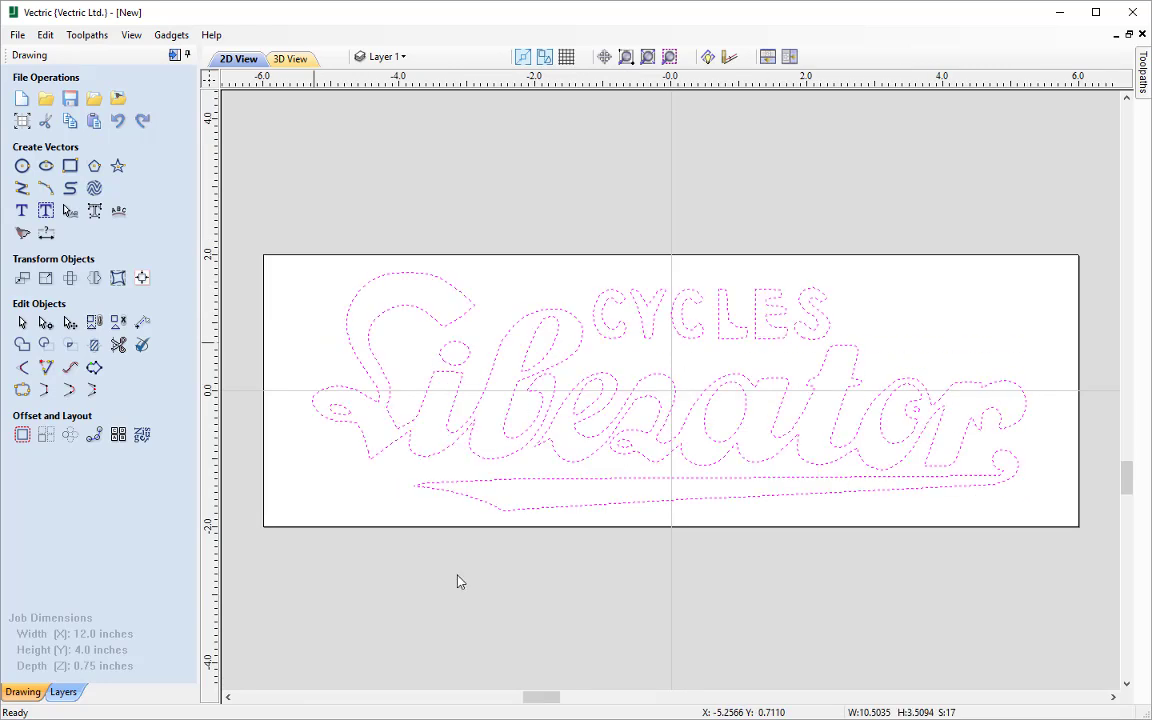
pyautogui.click(66, 372)
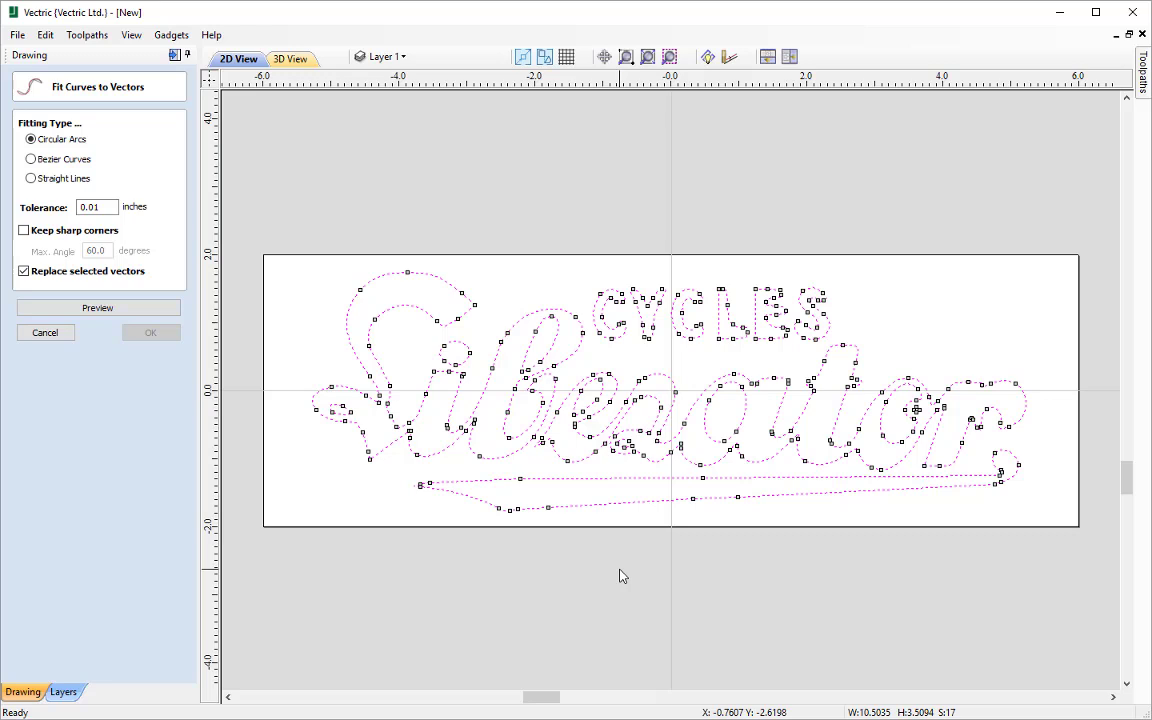
pyautogui.click(48, 160)
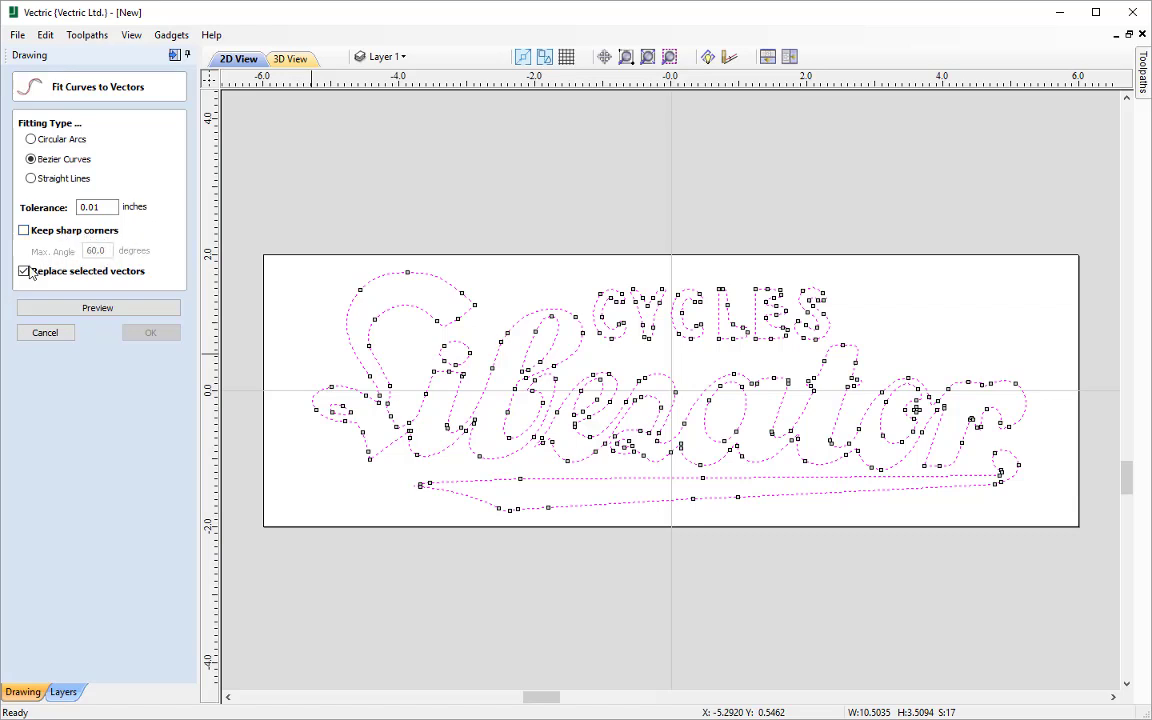
pyautogui.click(98, 308)
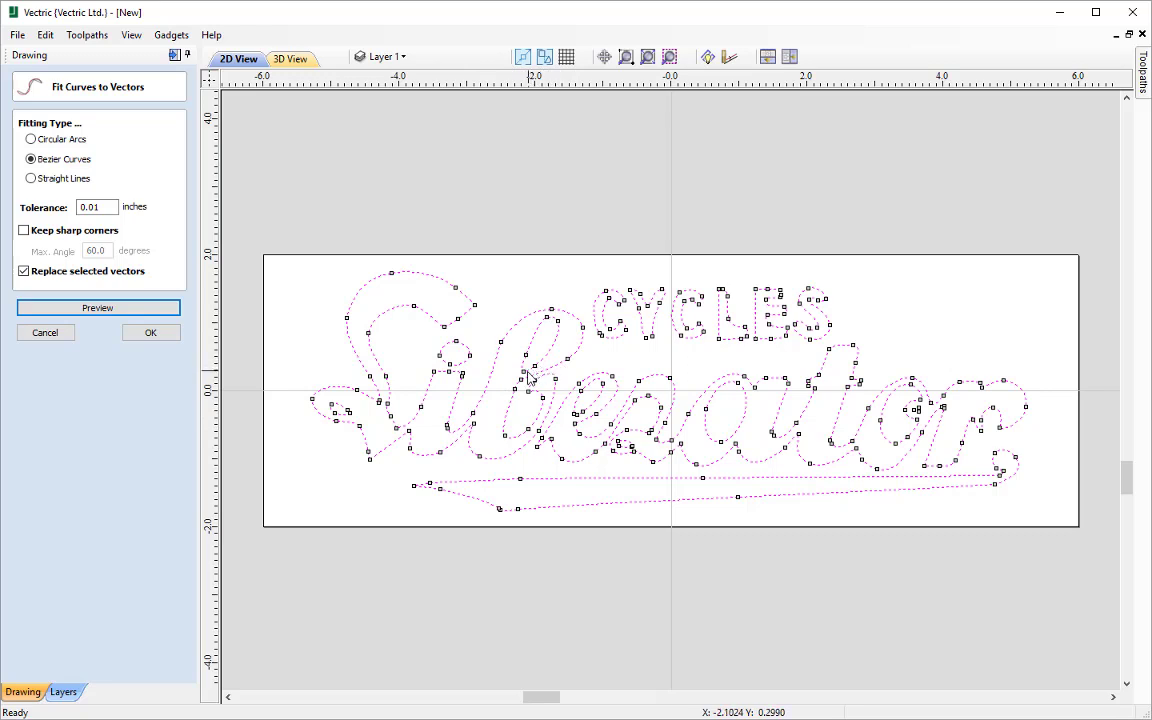
pyautogui.click(165, 333)
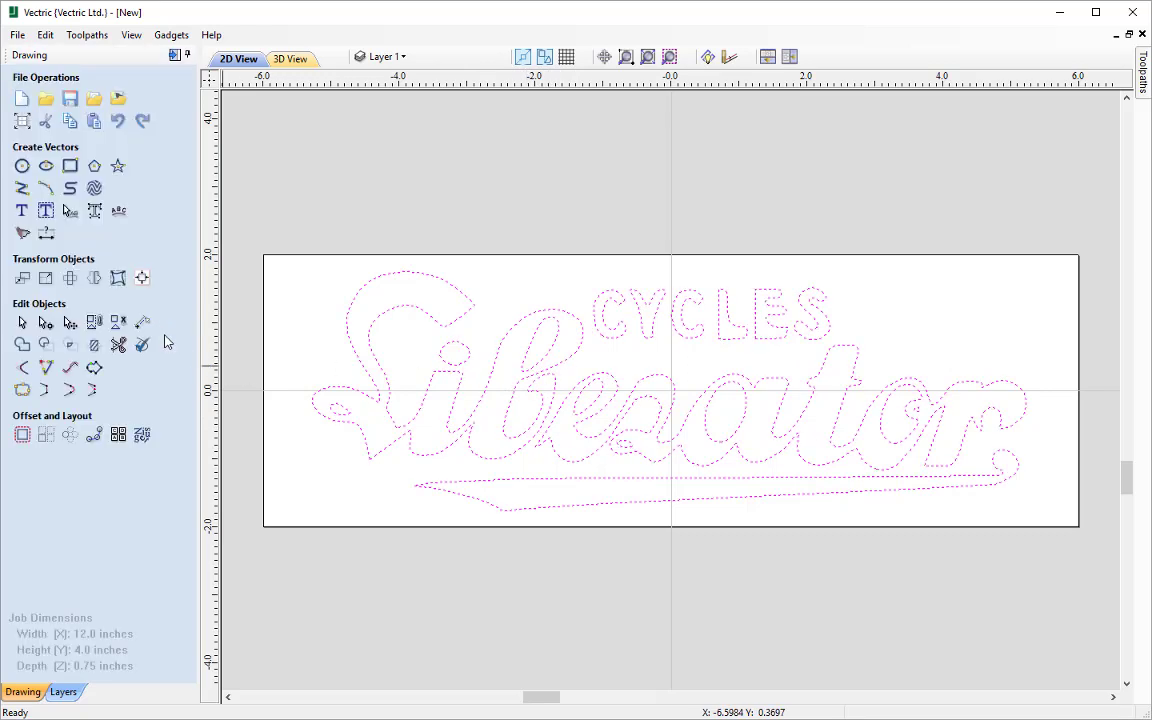
pyautogui.click(354, 487)
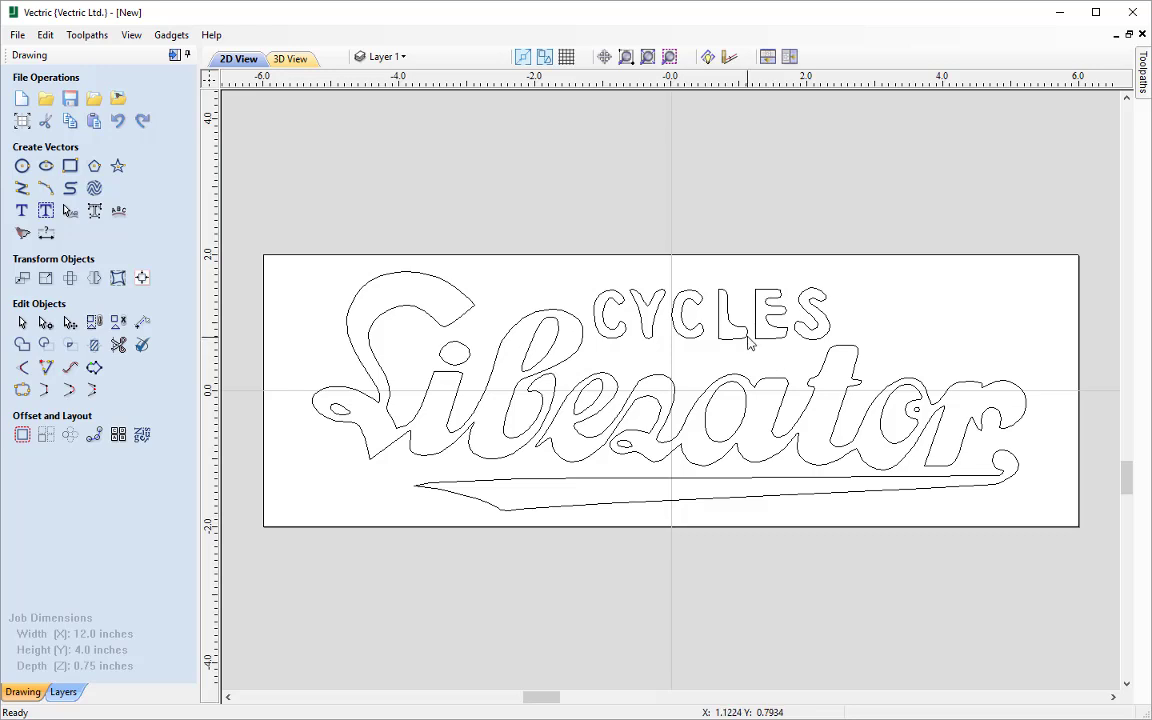
# Step: Check the height of the E in the traced CYCLES lettering, then deselect it
pyautogui.scroll(2, 746, 340)
pyautogui.scroll(1, 746, 340)
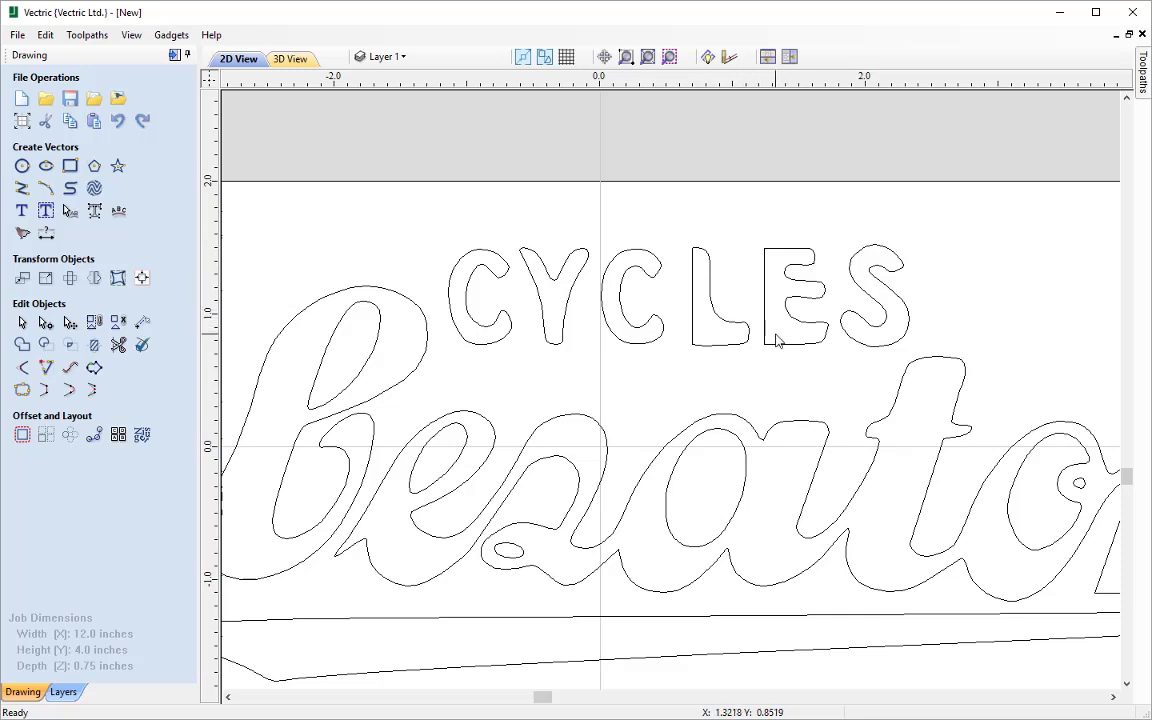
pyautogui.scroll(-1, 778, 338)
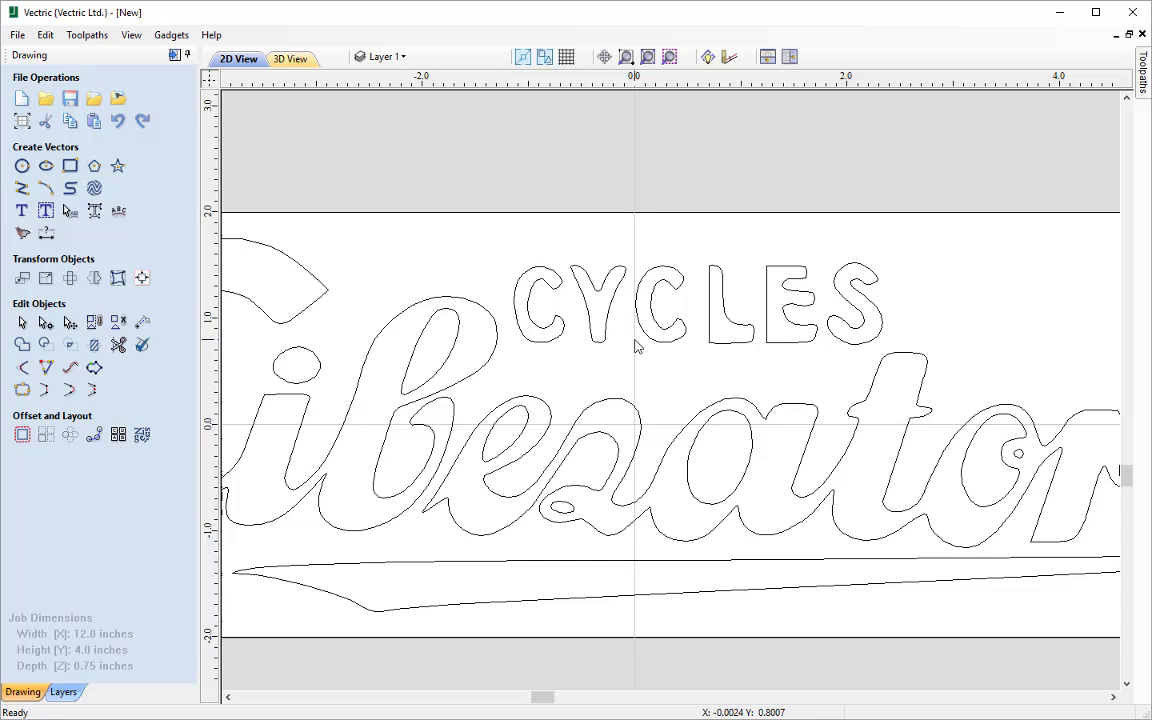
pyautogui.moveTo(920, 306); pyautogui.dragTo(693, 241)
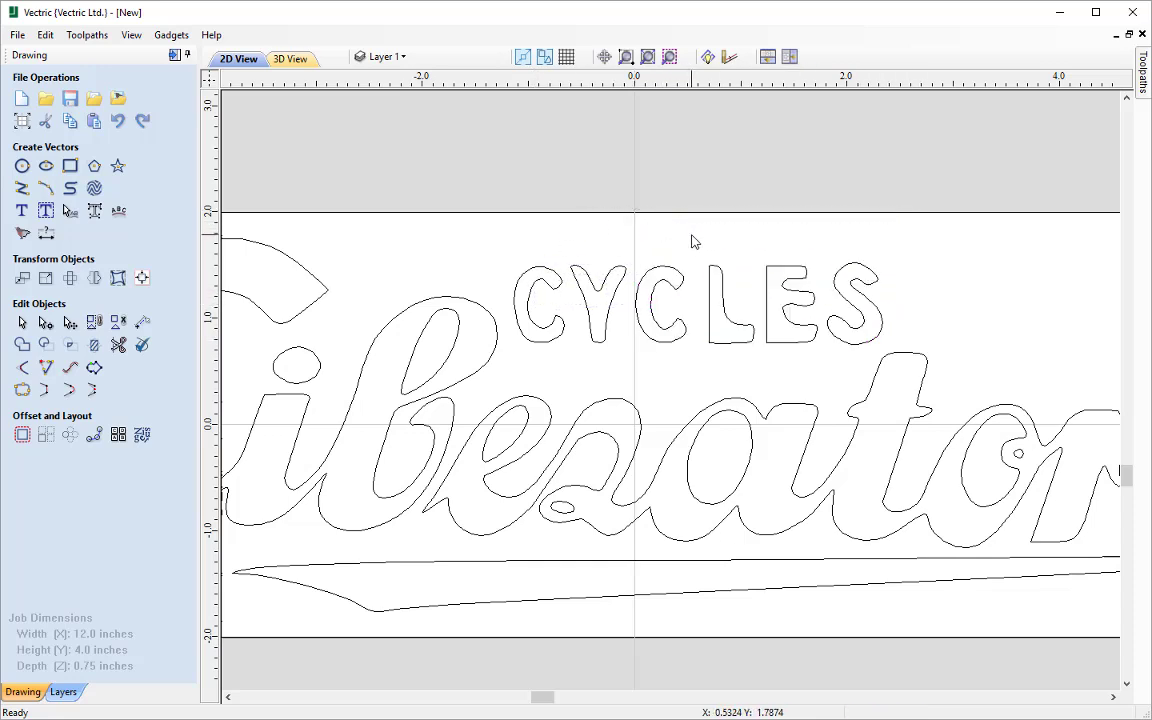
pyautogui.click(777, 274)
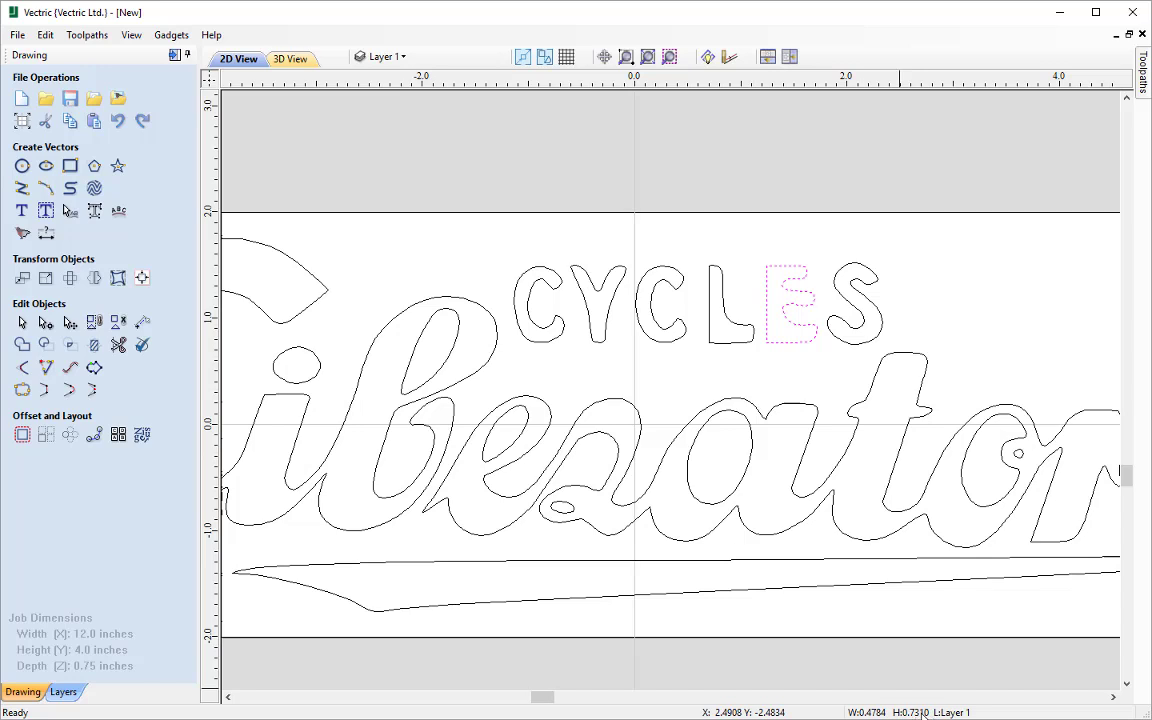
pyautogui.click(923, 248)
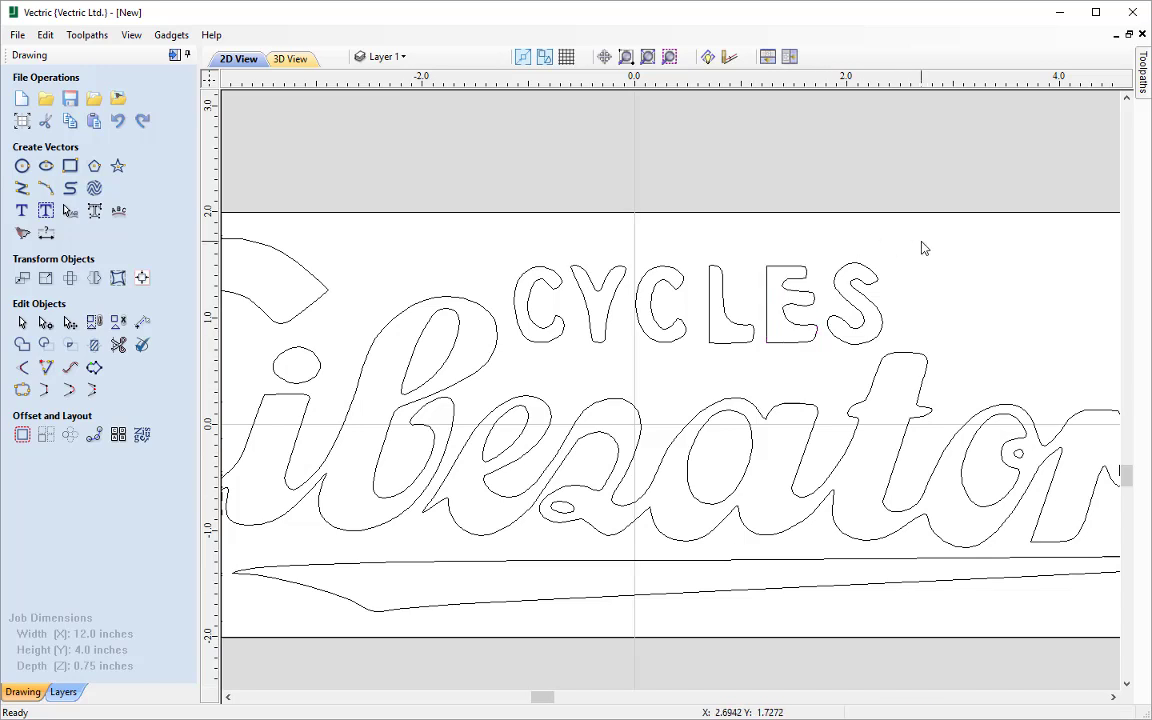
# Step: Start a new text object reading CYCLES in the Arial Black TrueType font
pyautogui.click(21, 210)
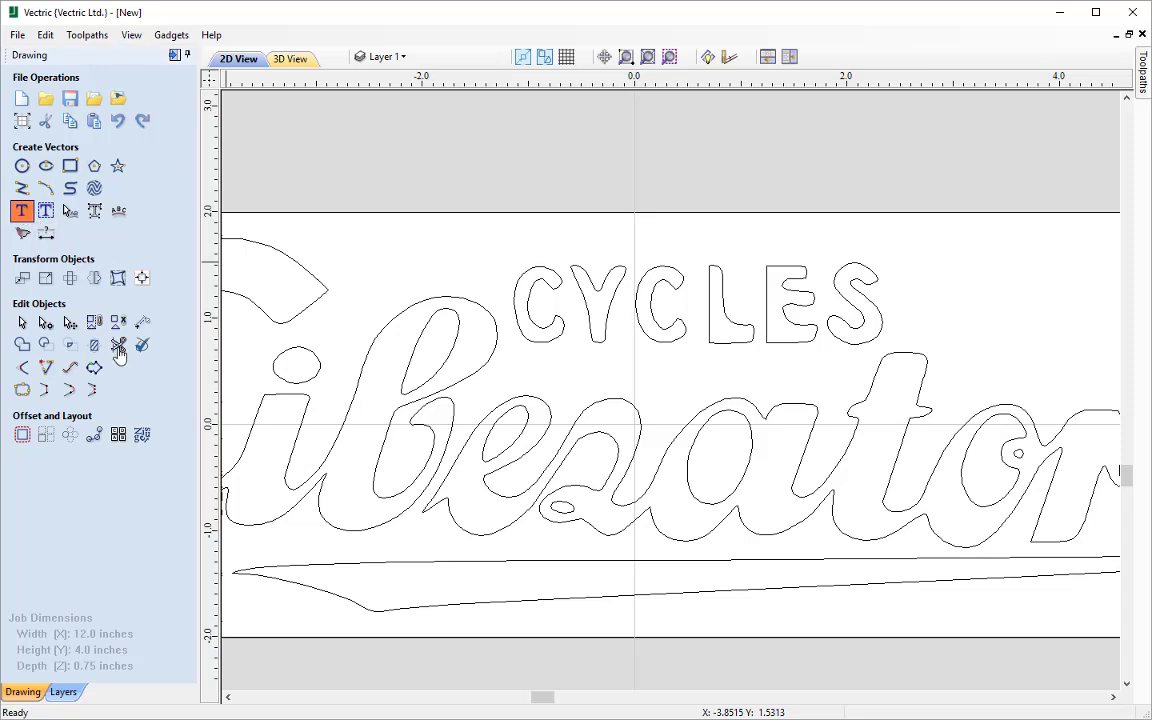
pyautogui.click(21, 210)
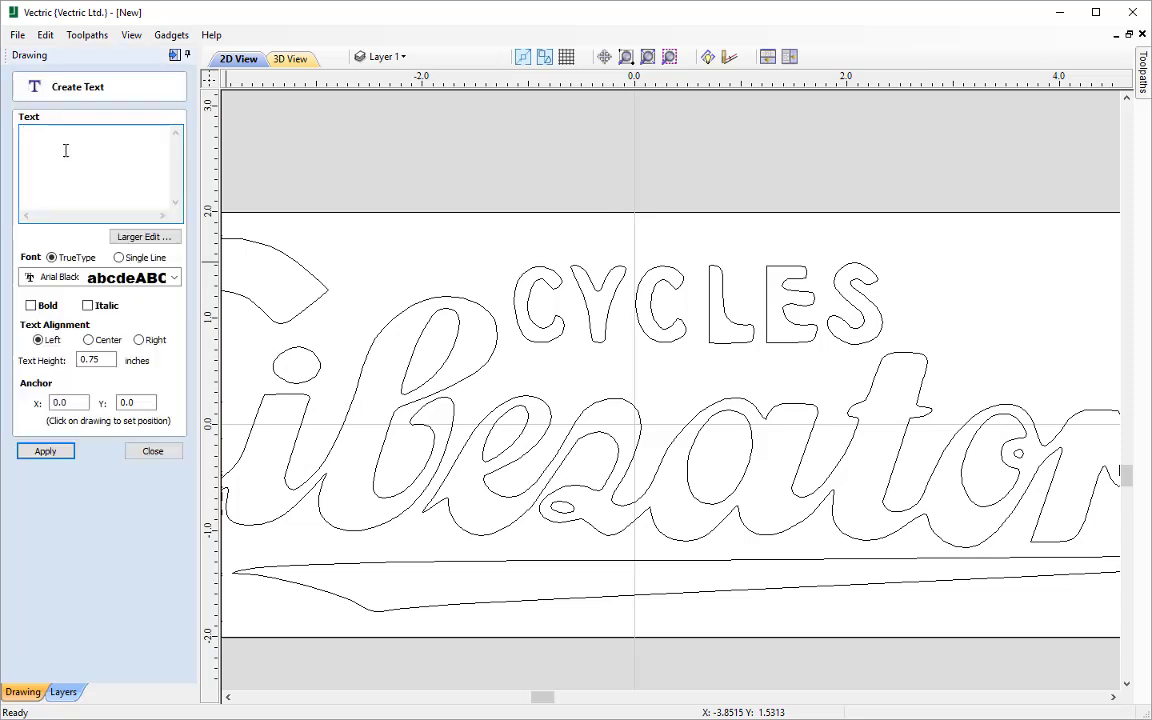
pyautogui.write('CYCLES')
pyautogui.click(100, 277)
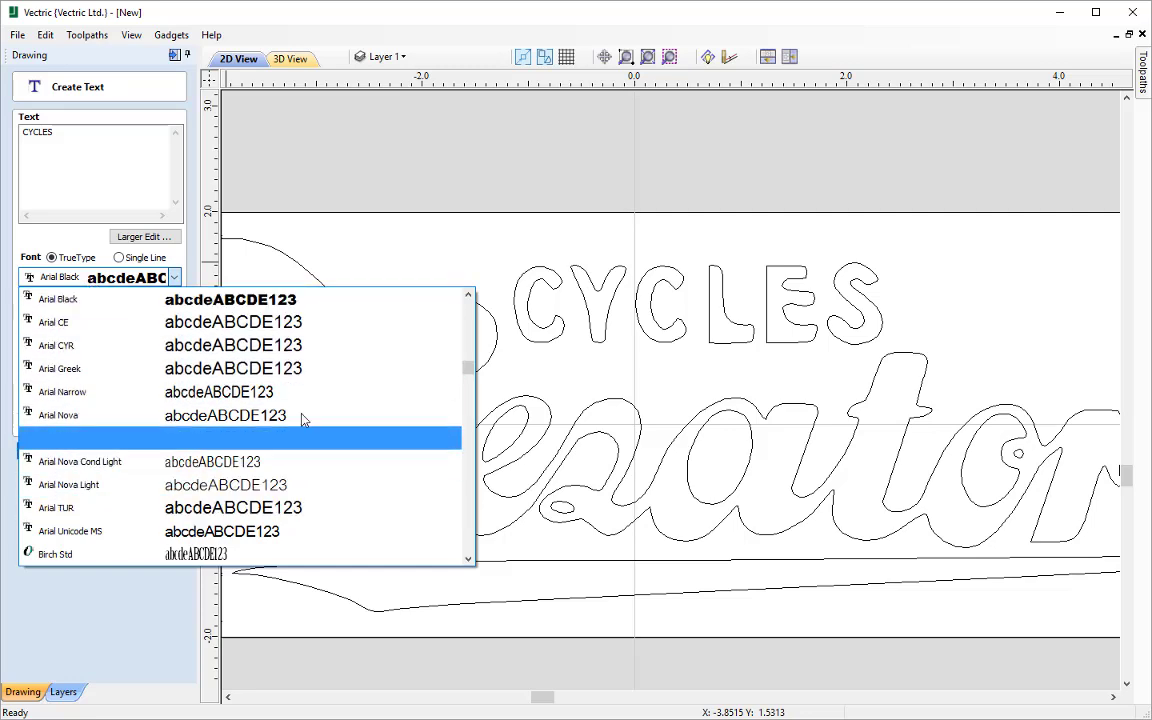
pyautogui.write('arial')
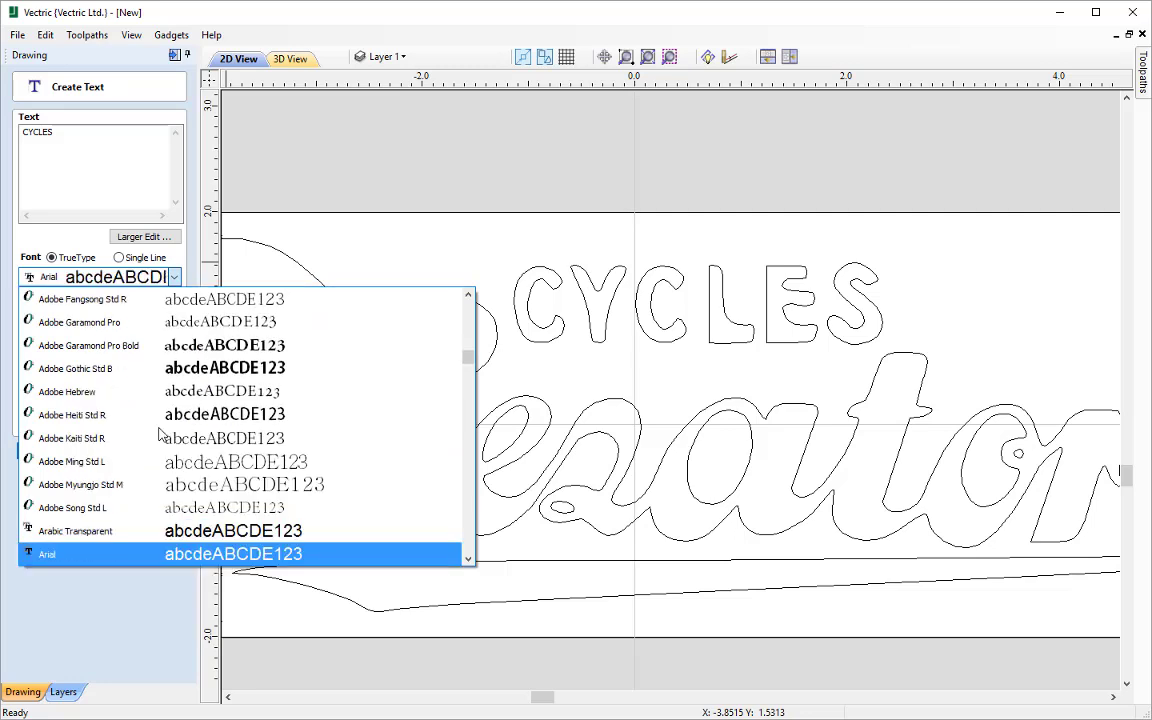
pyautogui.press('Down')
pyautogui.press('Down')
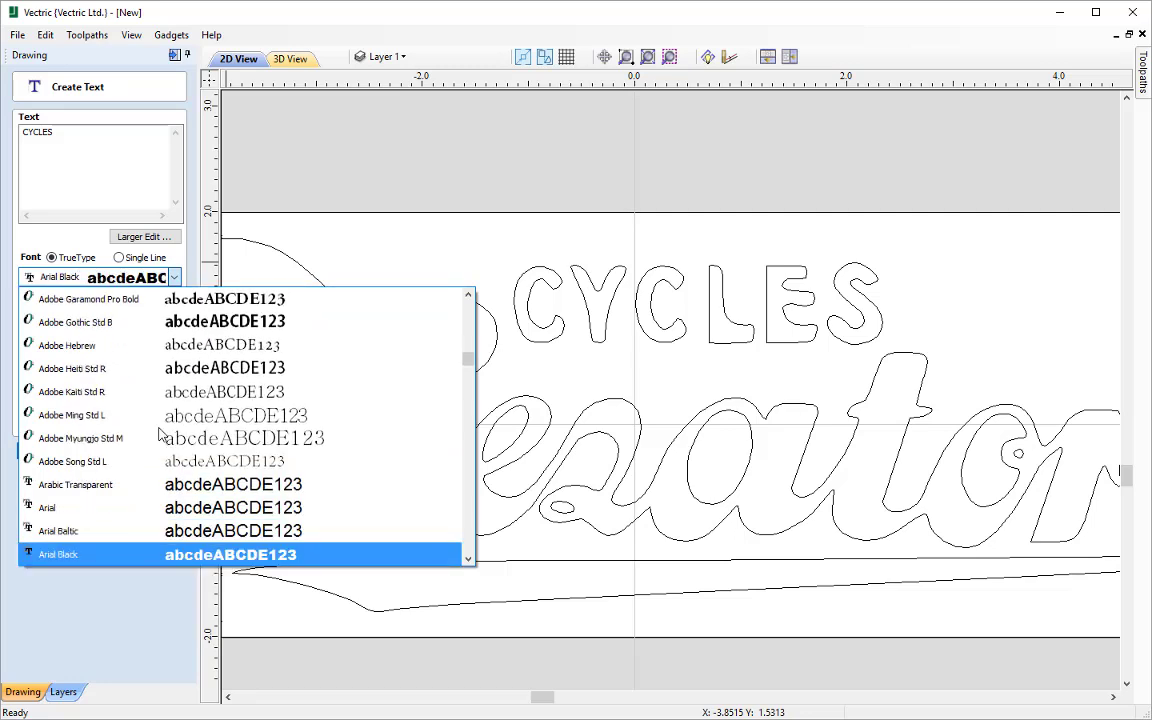
pyautogui.click(170, 554)
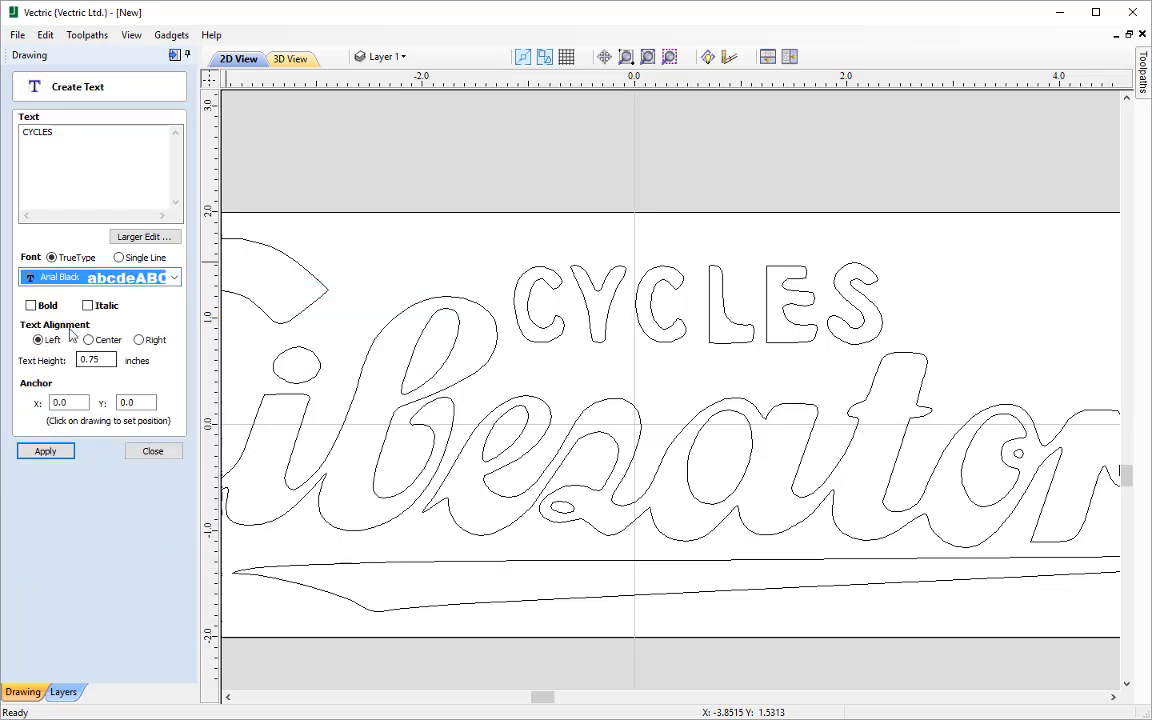
# Step: Set the text height to 0.75 inches, create the text, and finish the text command
pyautogui.click(106, 360)
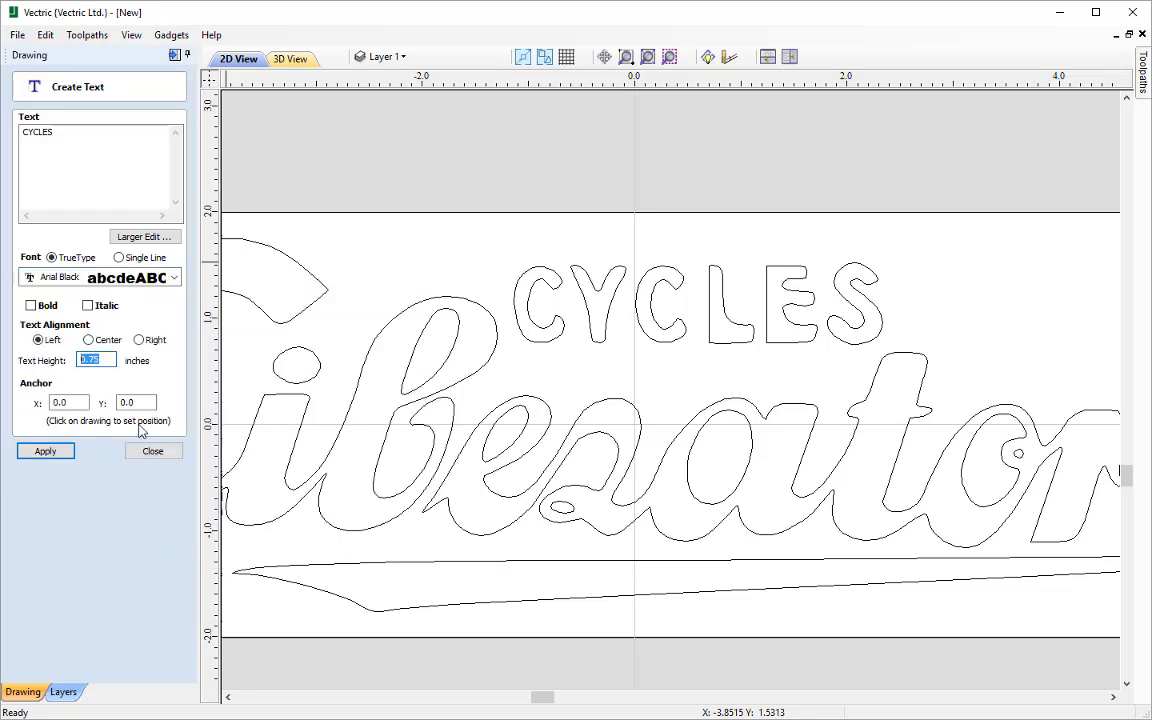
pyautogui.press('BackSpace')
pyautogui.write('0.75')
pyautogui.click(46, 448)
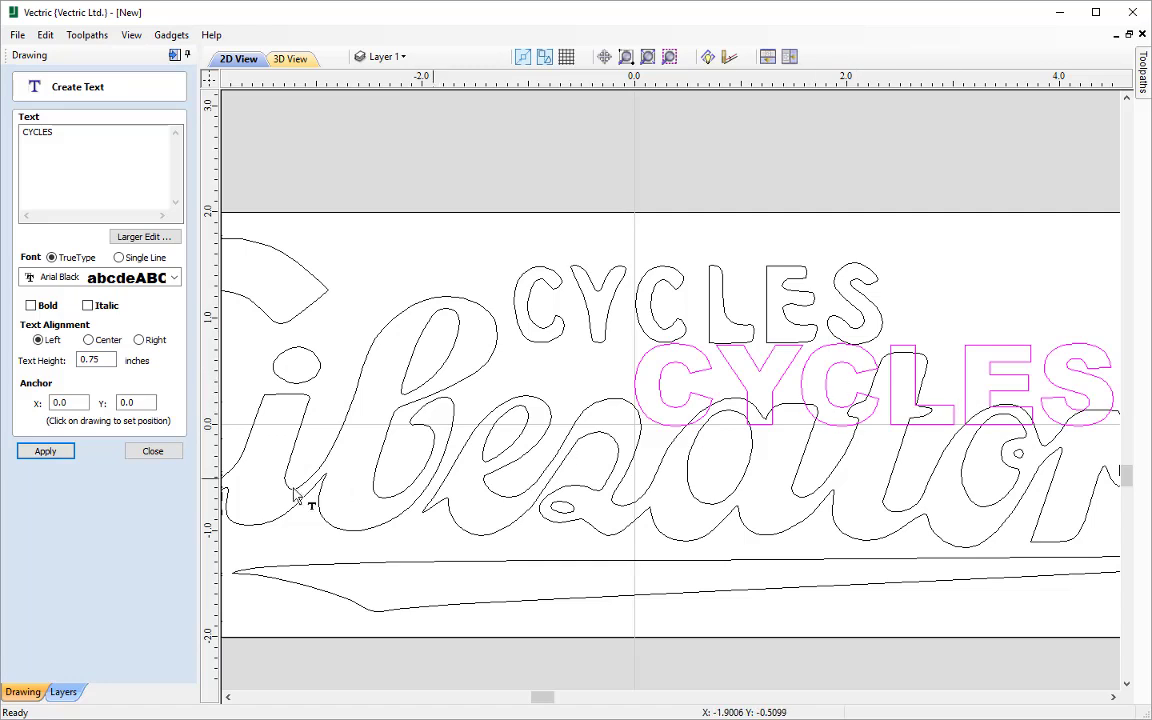
pyautogui.click(152, 450)
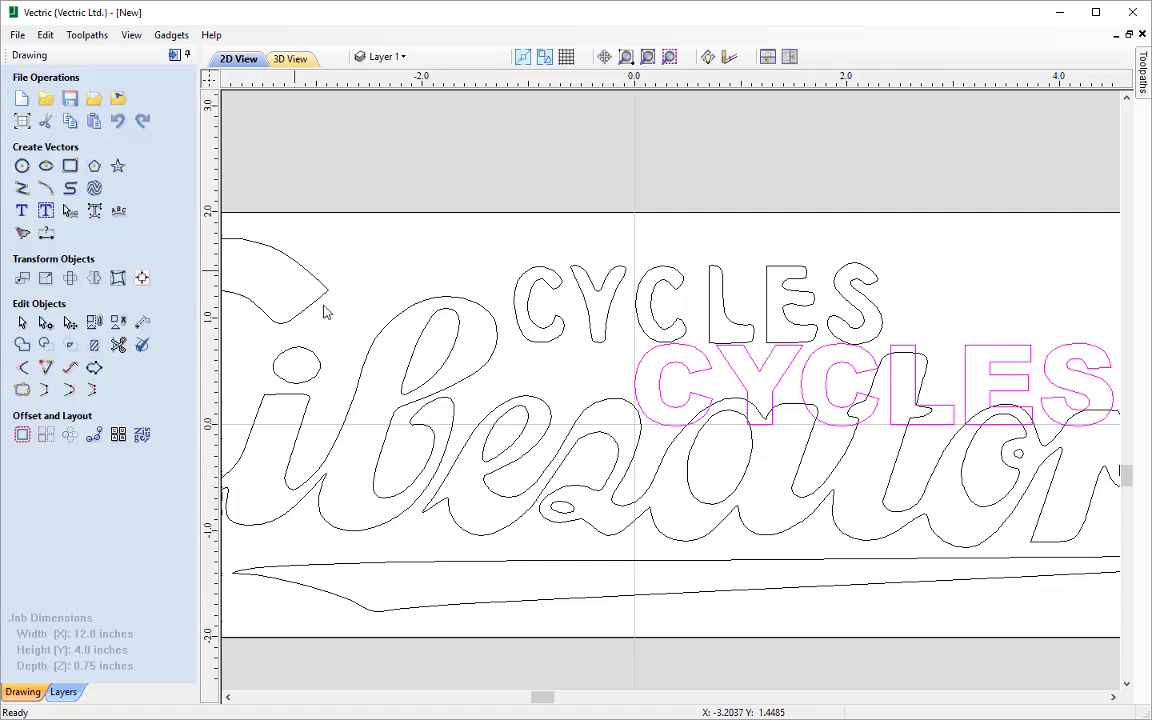
# Step: Position the new CYCLES text over the traced lettering, narrow it to about 3.56 inches wide to match, and deselect it
pyautogui.click(783, 385)
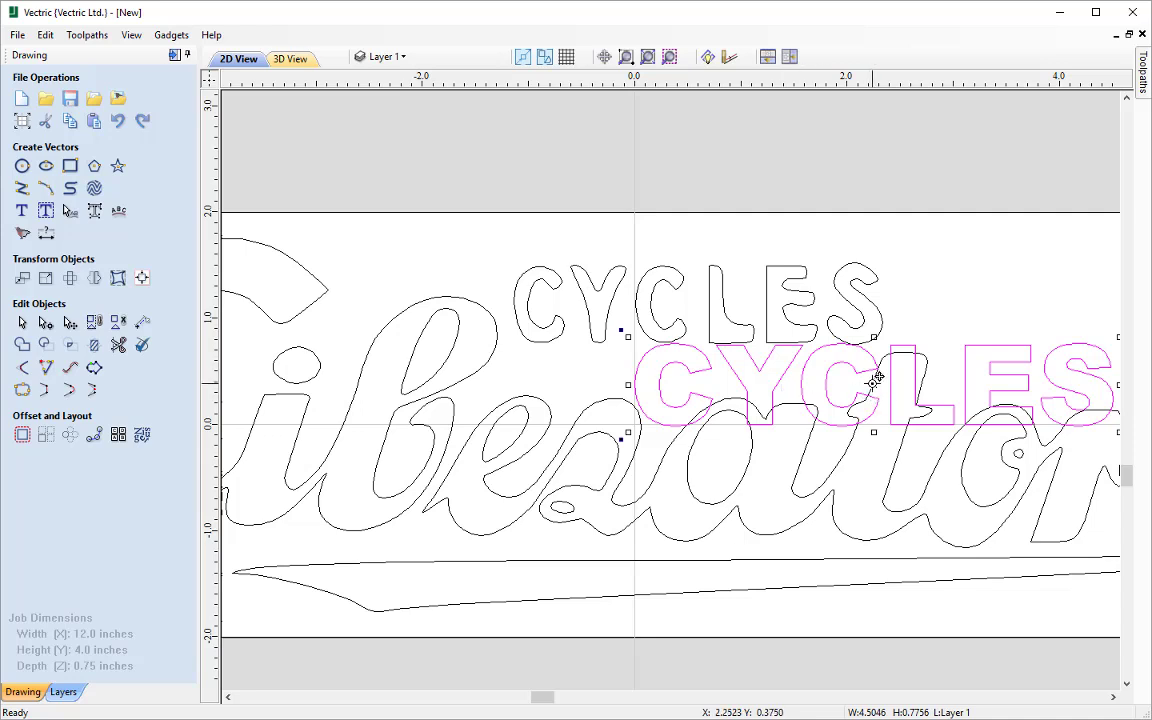
pyautogui.moveTo(874, 381); pyautogui.dragTo(692, 302)
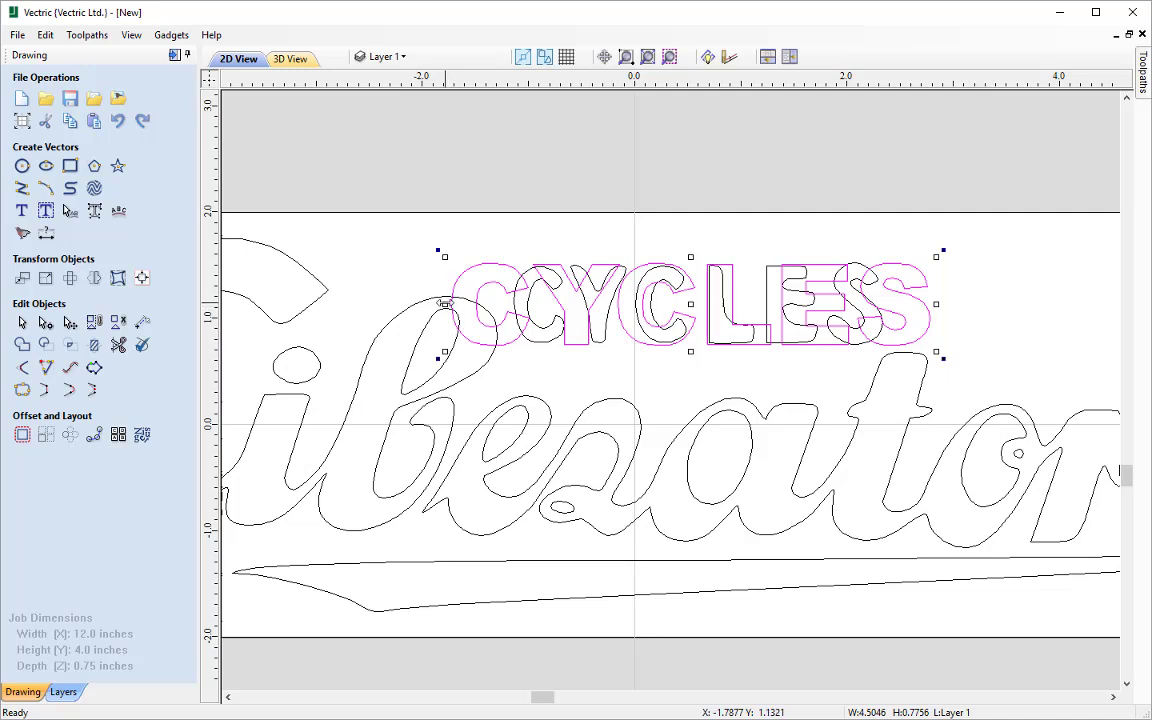
pyautogui.moveTo(450, 303); pyautogui.dragTo(500, 303)
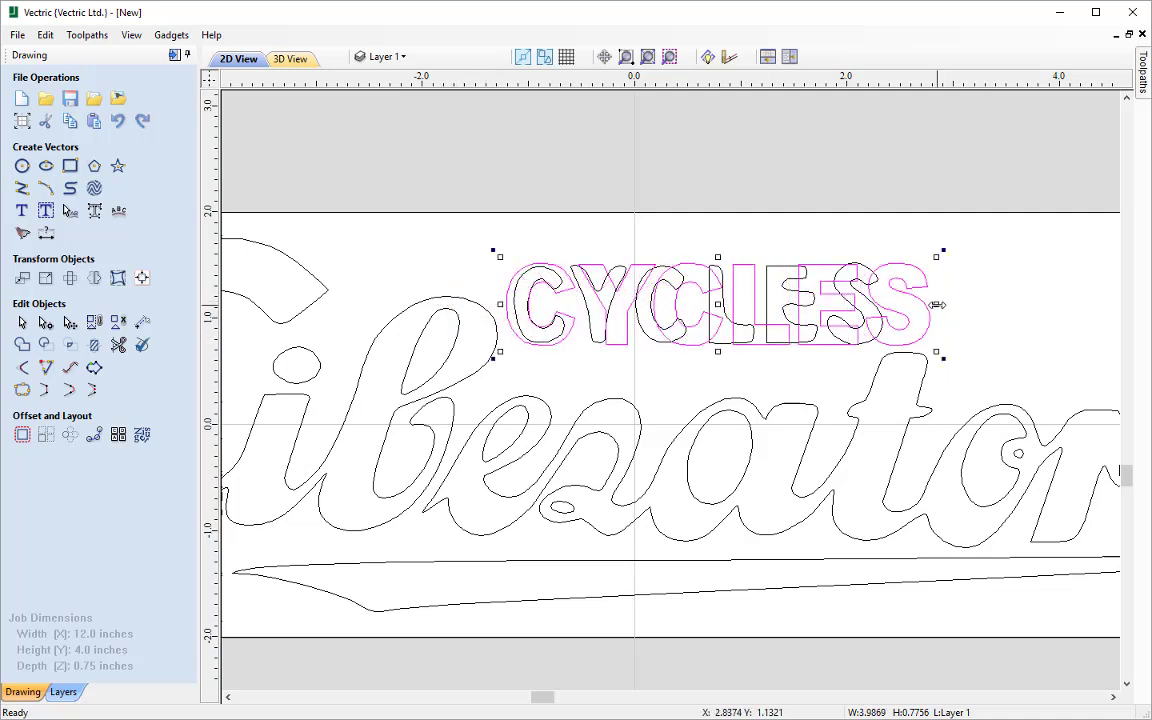
pyautogui.moveTo(856, 303); pyautogui.dragTo(890, 303)
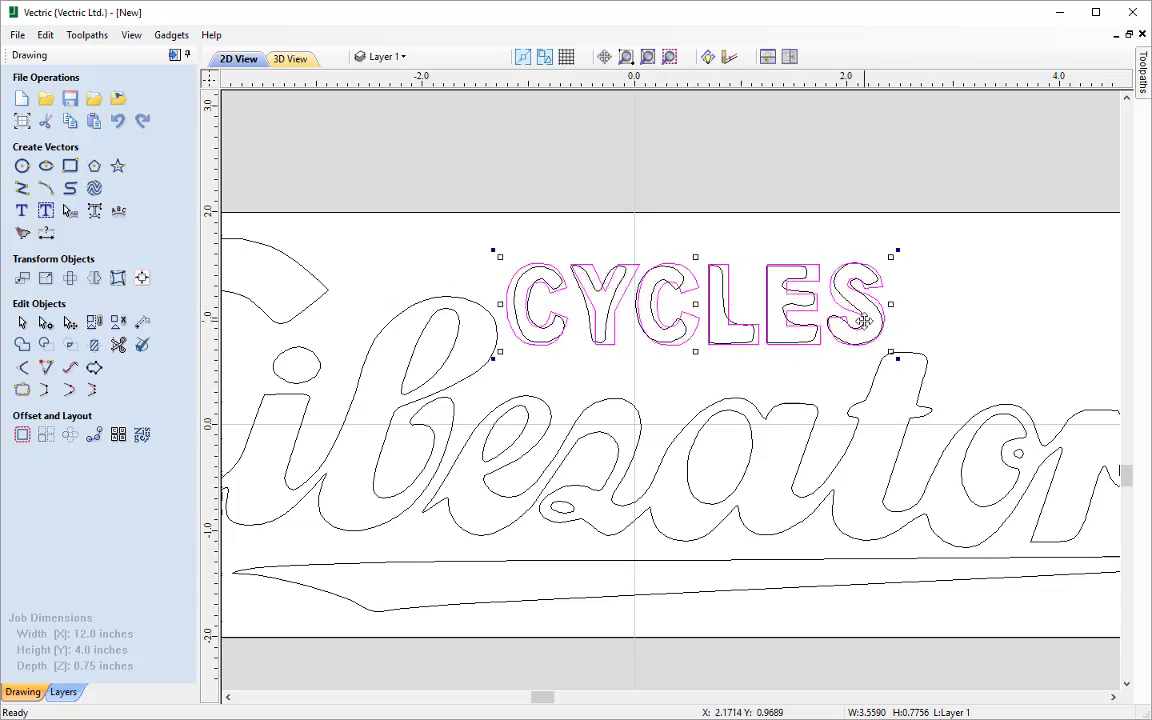
pyautogui.click(925, 338)
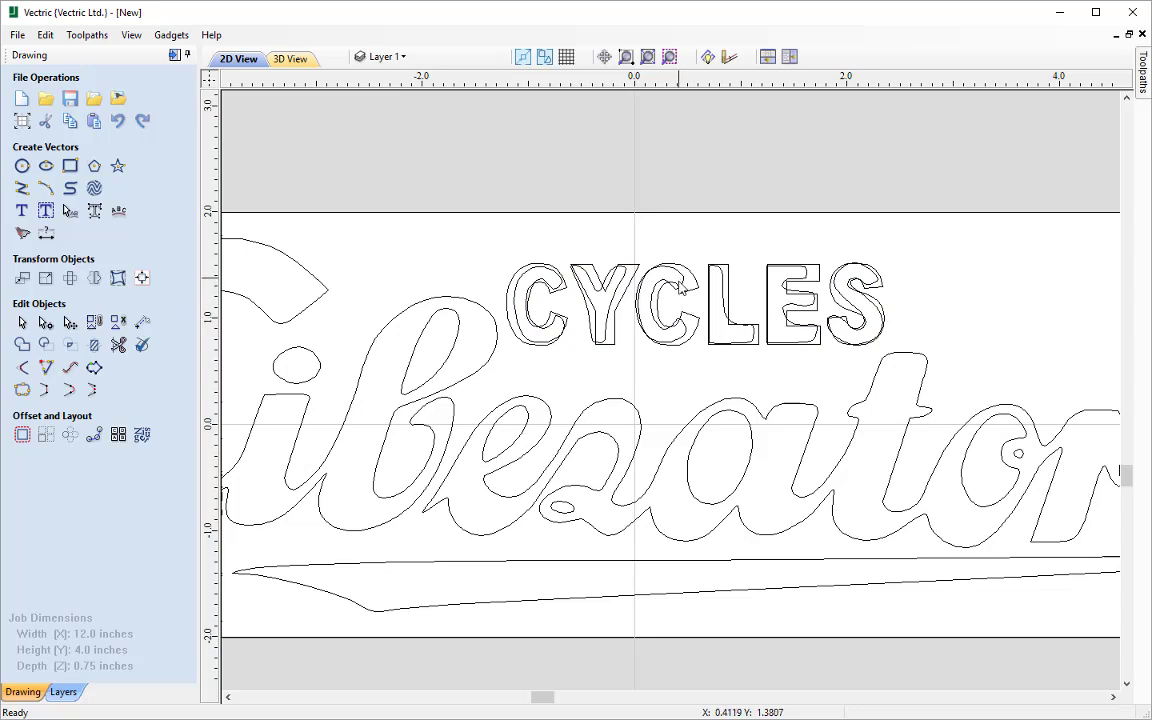
# Step: Move the new CYCLES text object to a new layer named New Text, created as not visible
pyautogui.click(615, 258)
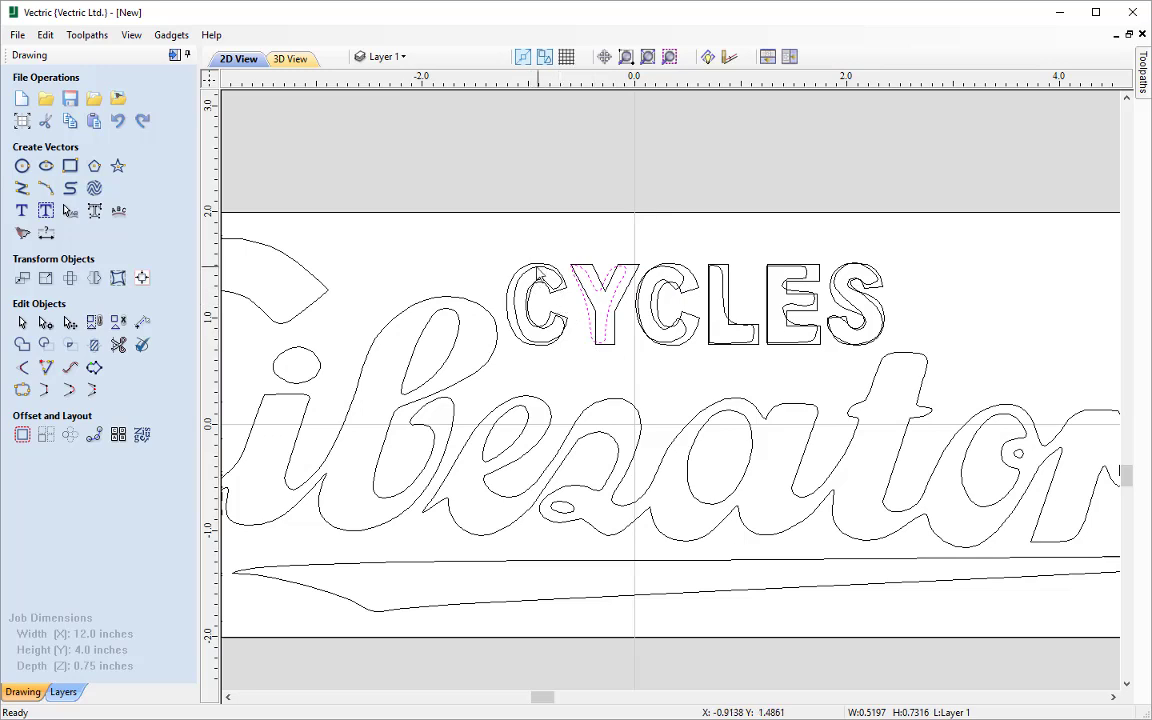
pyautogui.keyDown('shift'); pyautogui.click(512, 300); pyautogui.keyUp('shift')
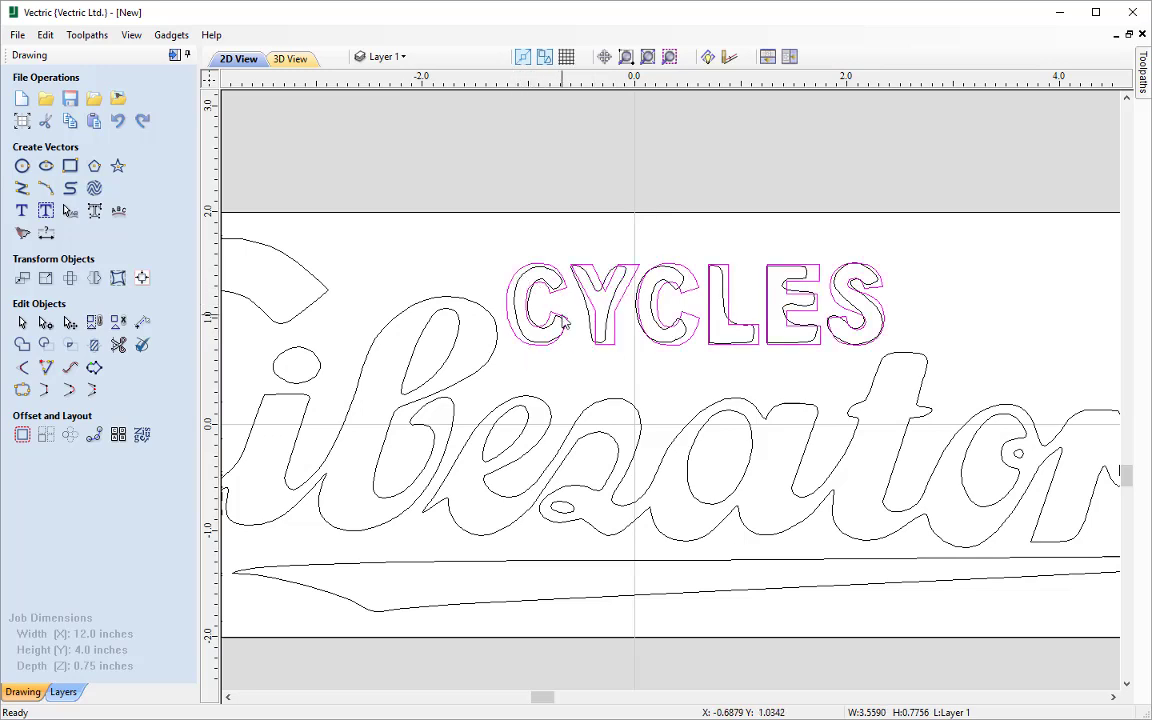
pyautogui.rightClick(507, 295)
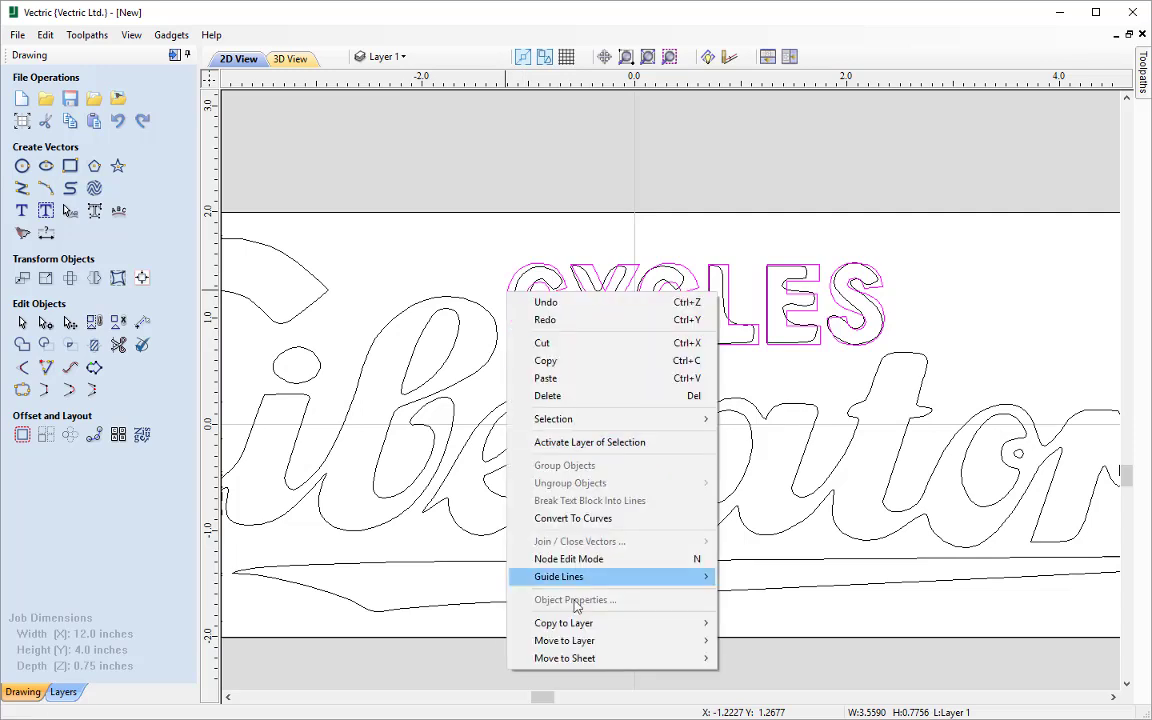
pyautogui.moveTo(711, 644)
pyautogui.click(767, 681)
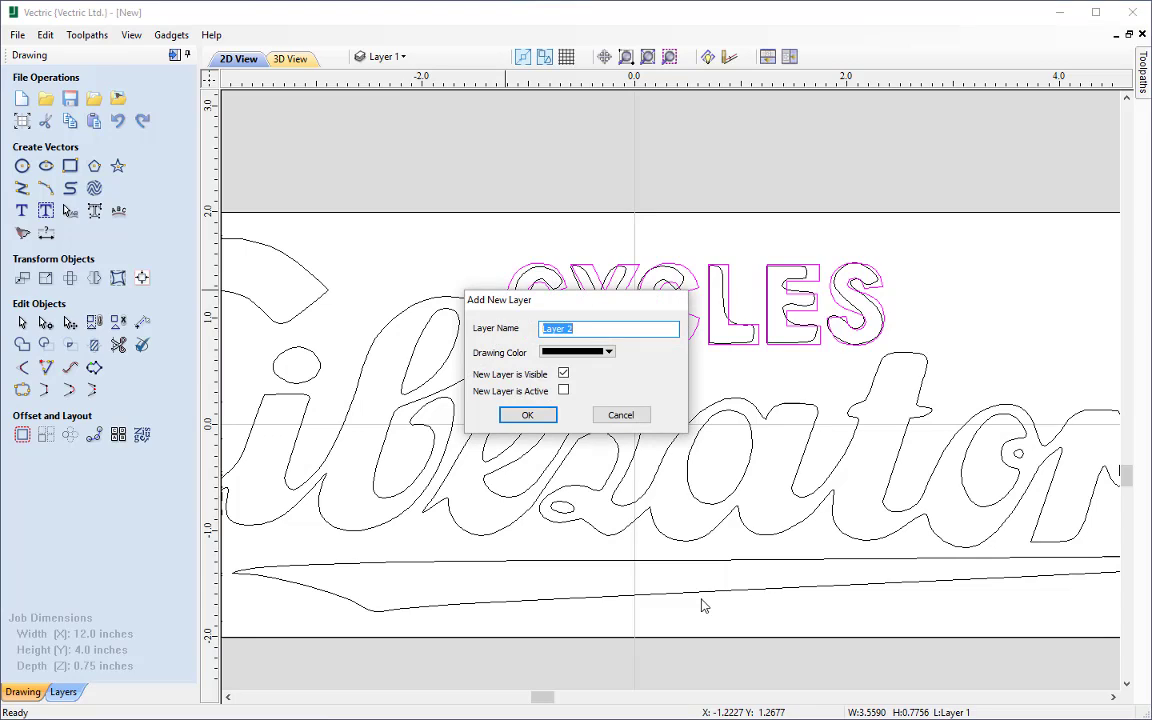
pyautogui.write('New Text')
pyautogui.click(564, 374)
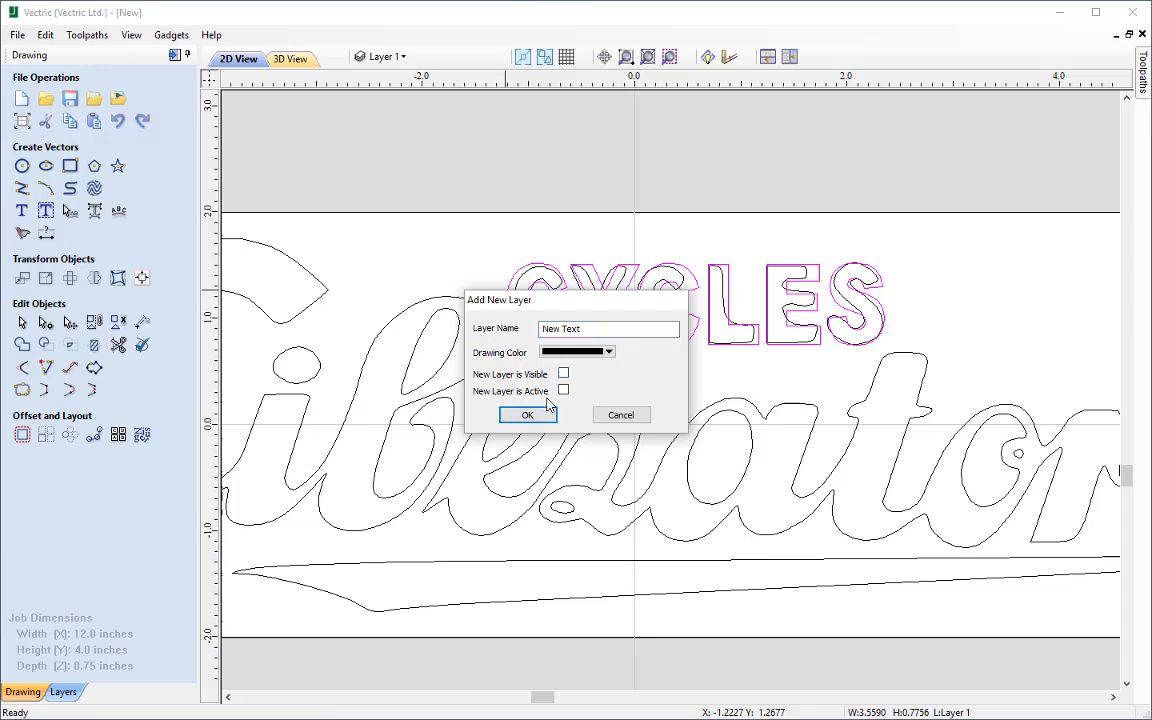
pyautogui.click(533, 413)
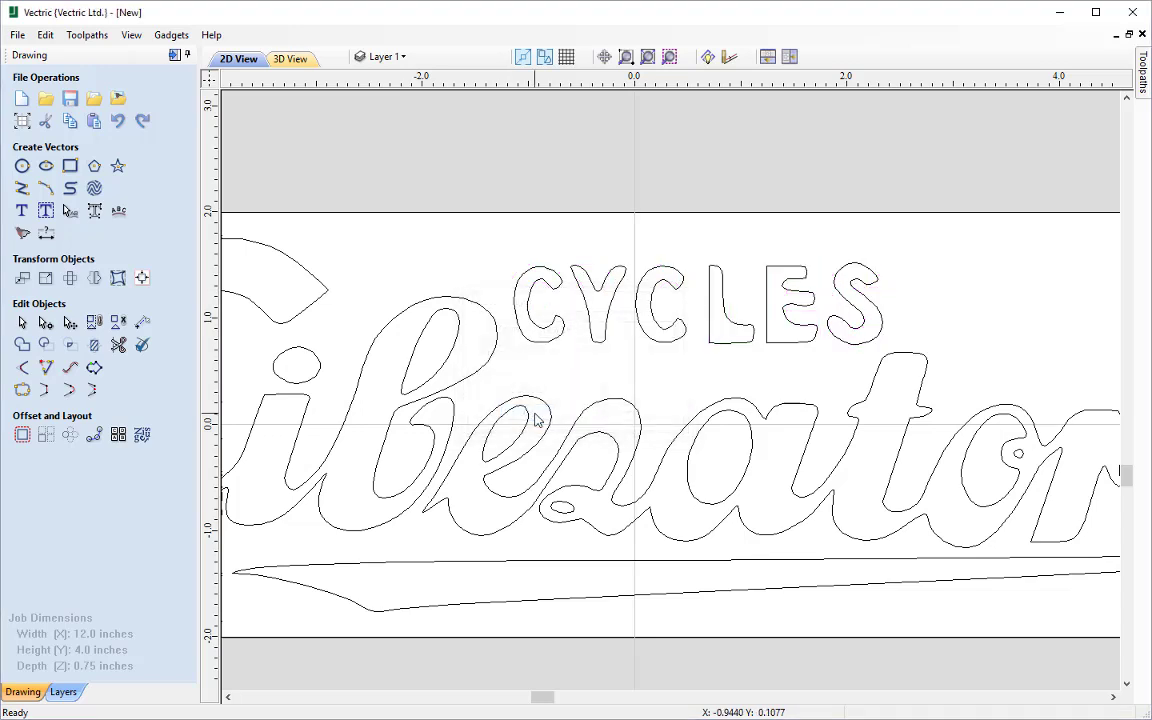
# Step: Delete all the traced CYCLES letters and make the New Text layer visible
pyautogui.moveTo(893, 300); pyautogui.dragTo(543, 354)
pyautogui.press('Delete')
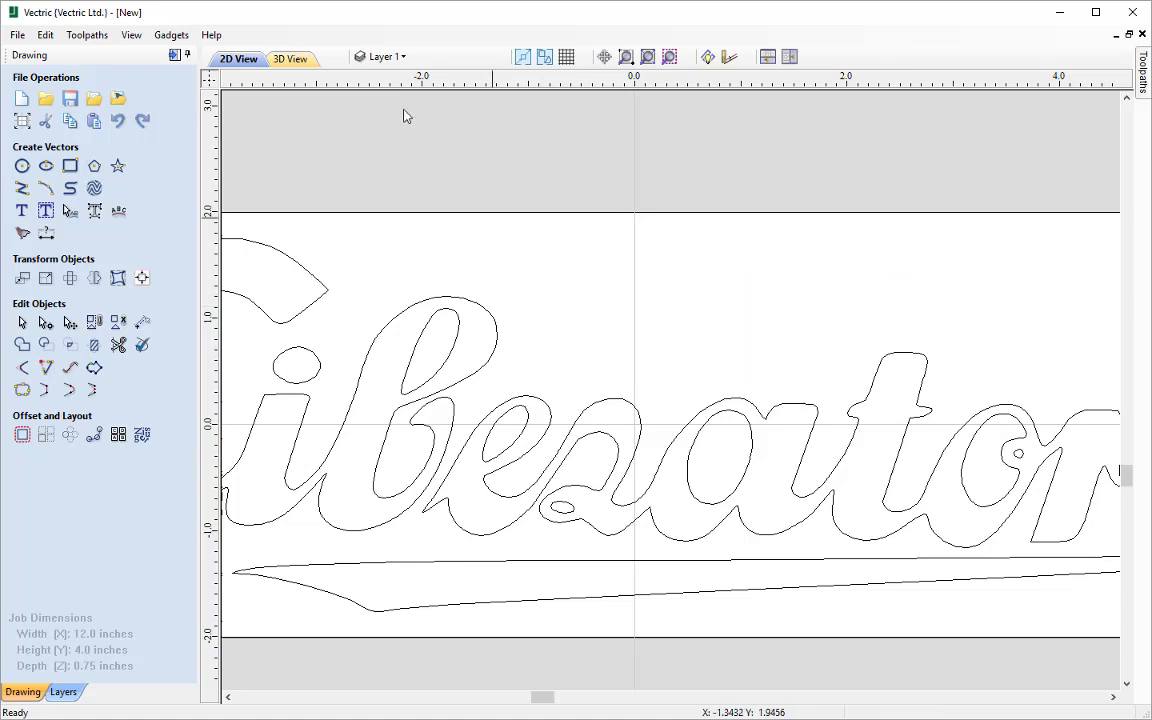
pyautogui.click(380, 56)
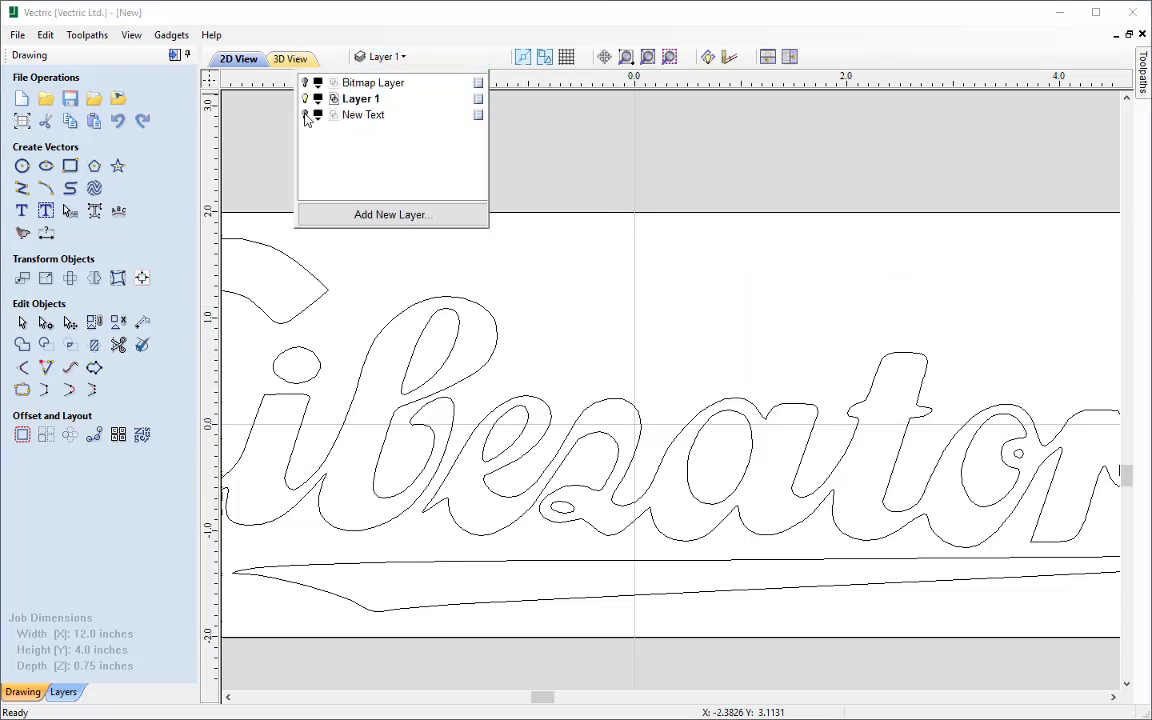
pyautogui.click(306, 116)
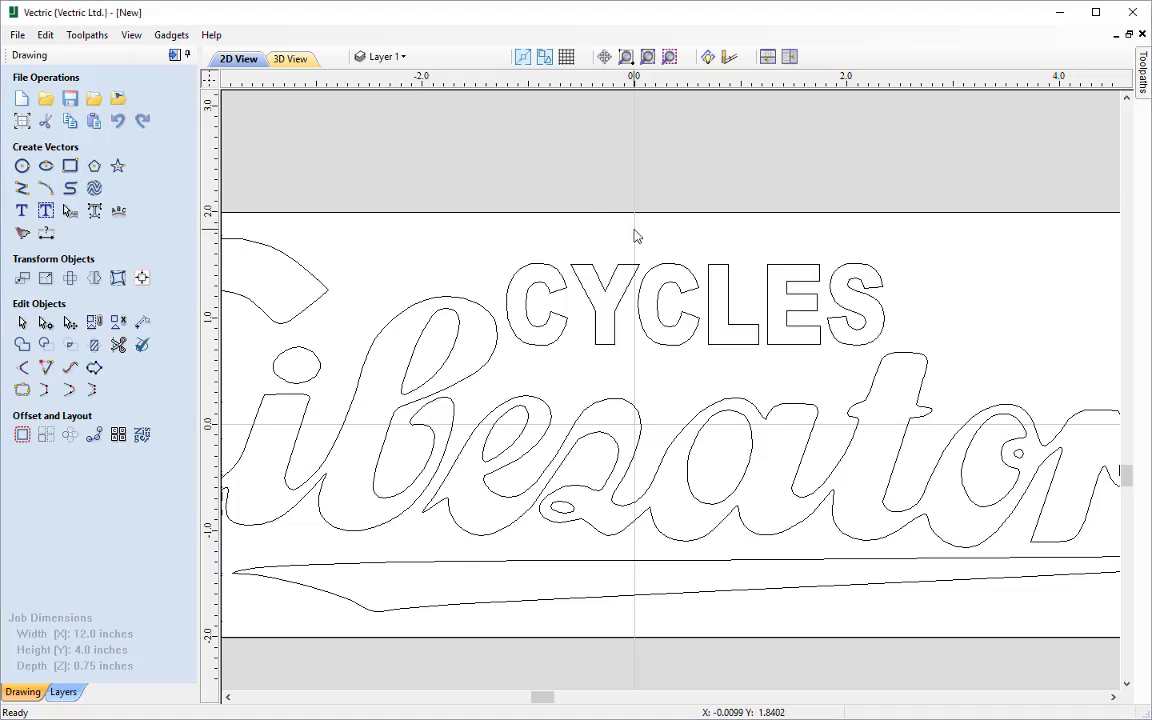
pyautogui.press('F6')
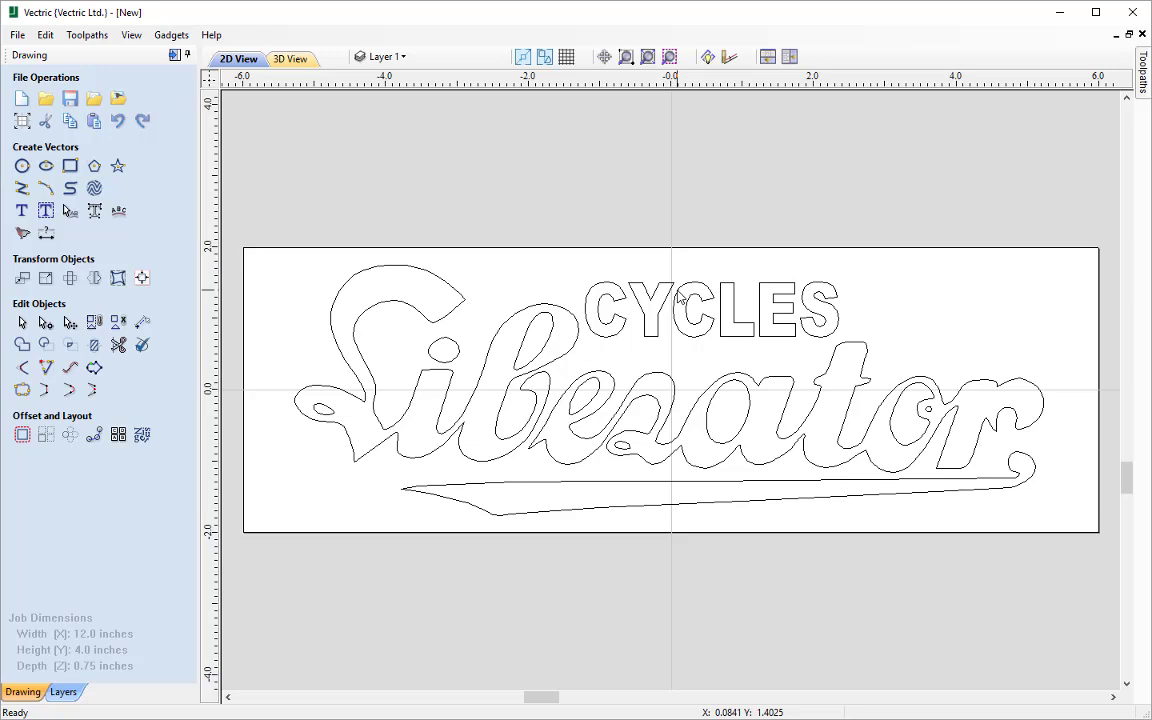
# Step: Show the Bitmap Layer and compare the new CYCLES text with the poster lettering up close
pyautogui.click(384, 57)
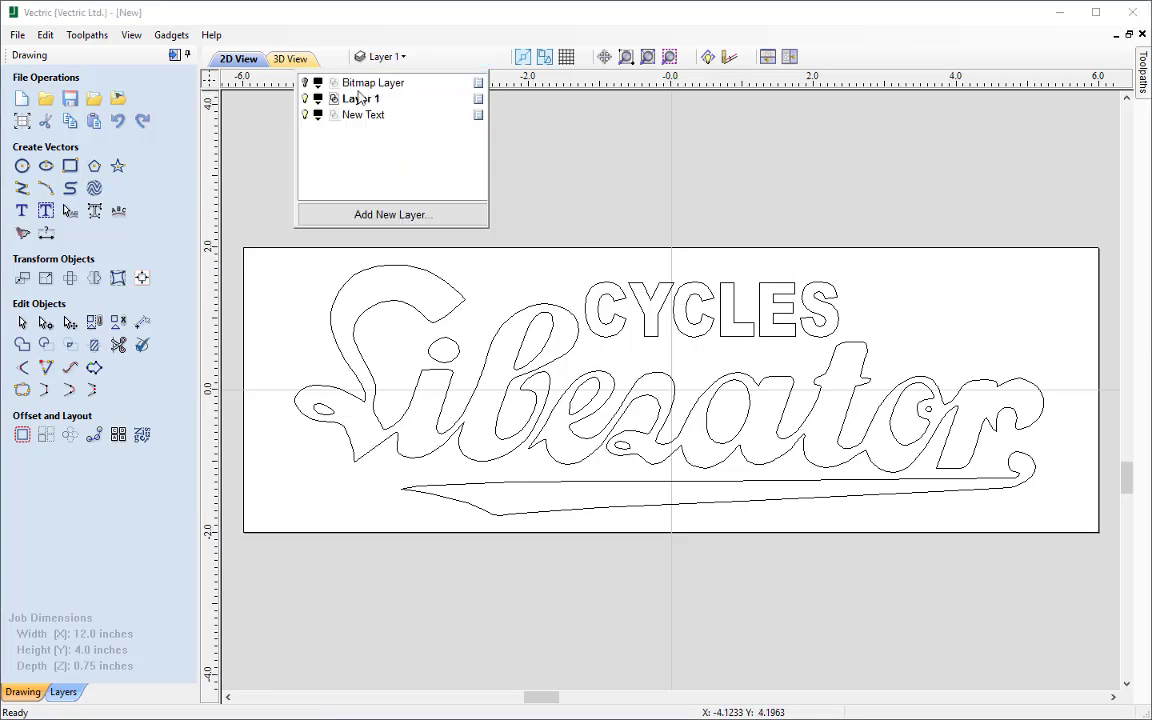
pyautogui.click(306, 84)
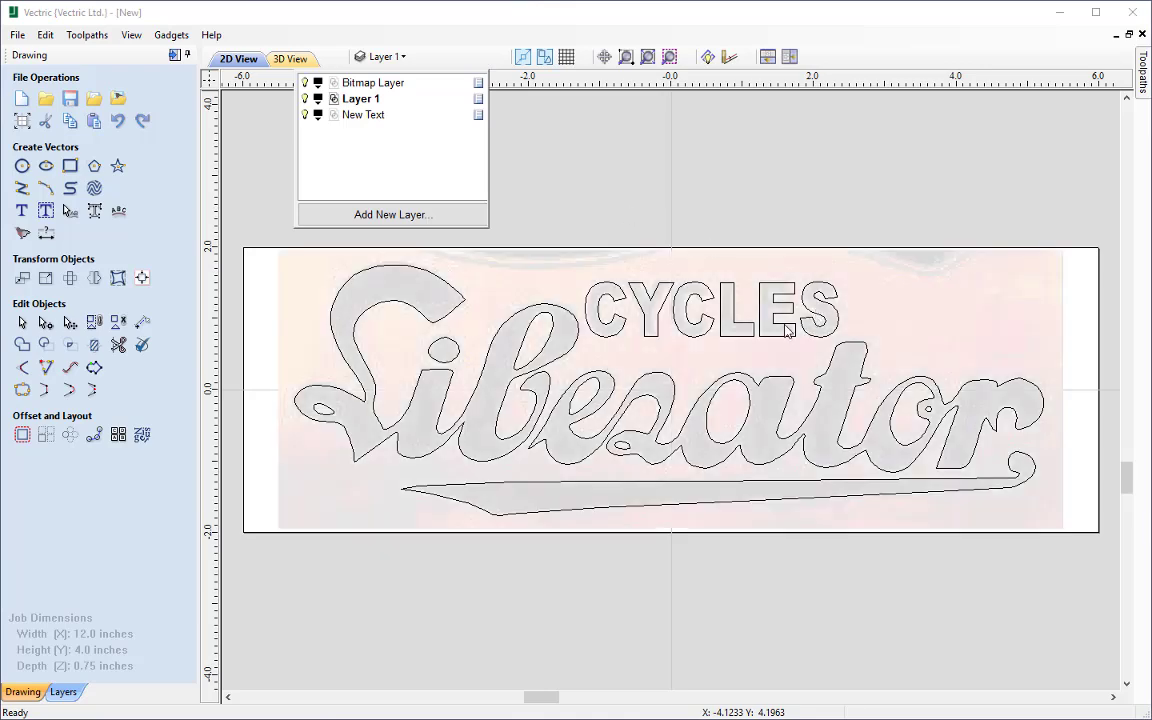
pyautogui.click(858, 306)
pyautogui.scroll(5, 807, 326)
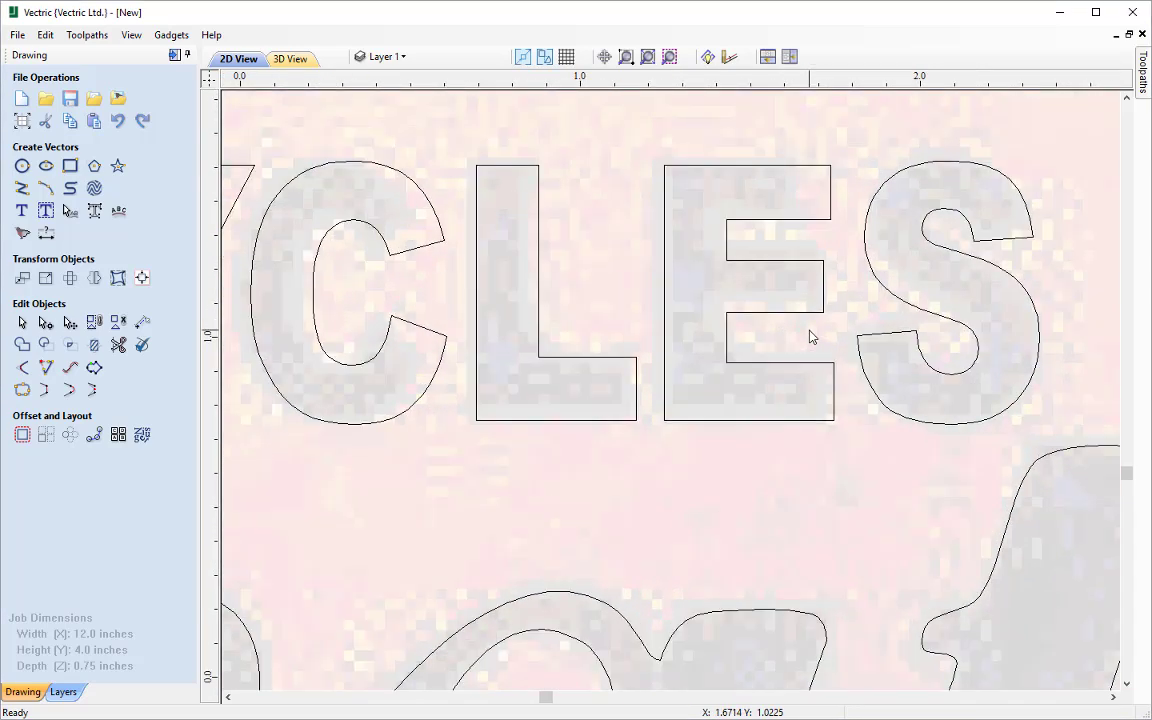
pyautogui.scroll(-3, 808, 336)
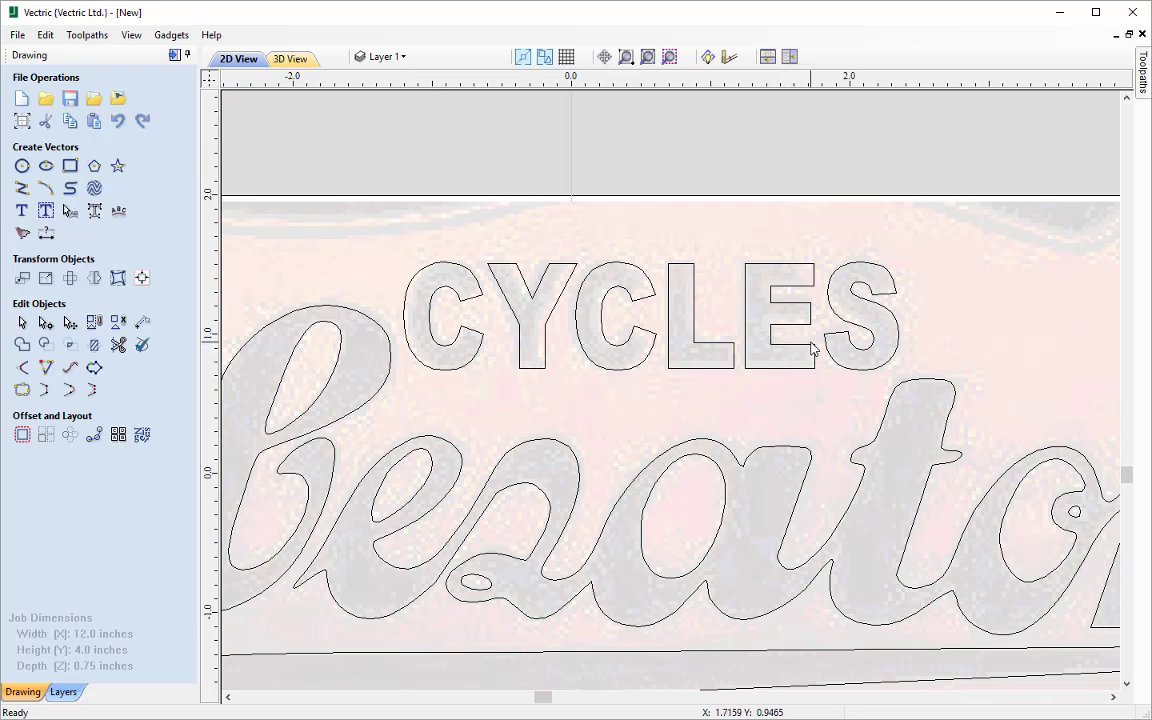
# Step: Convert the CYCLES text to curves and select the L and the E individually to check that the letters are separate
pyautogui.click(787, 351)
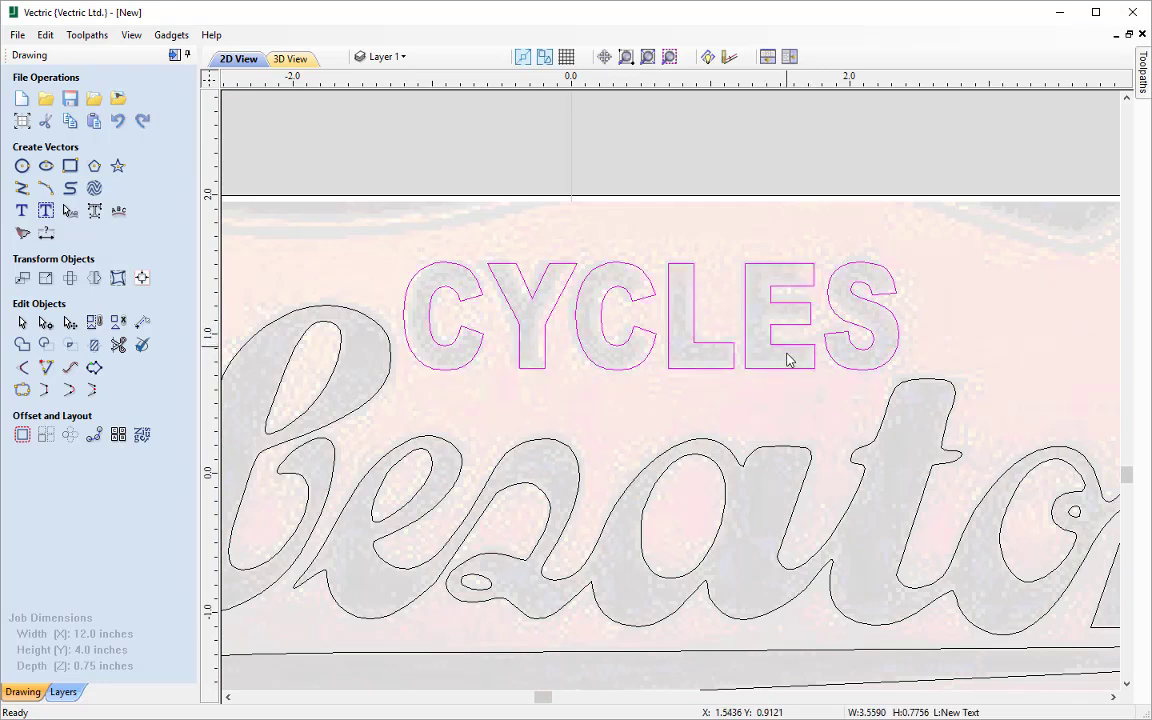
pyautogui.rightClick(781, 352)
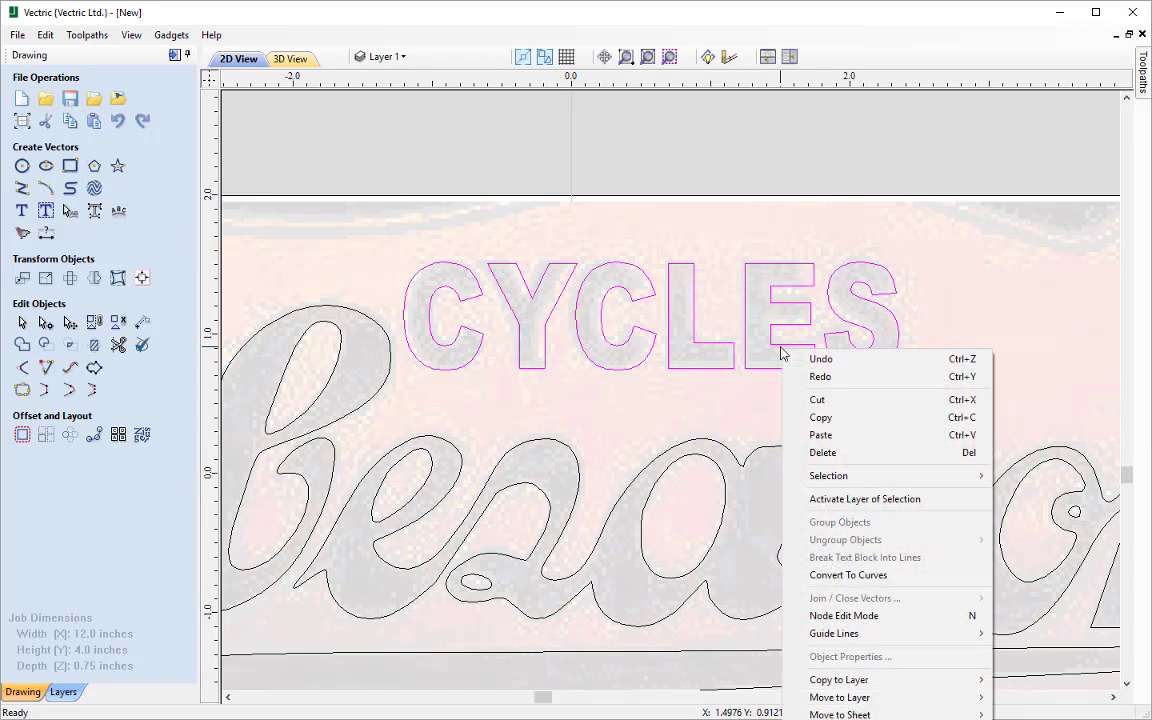
pyautogui.click(851, 576)
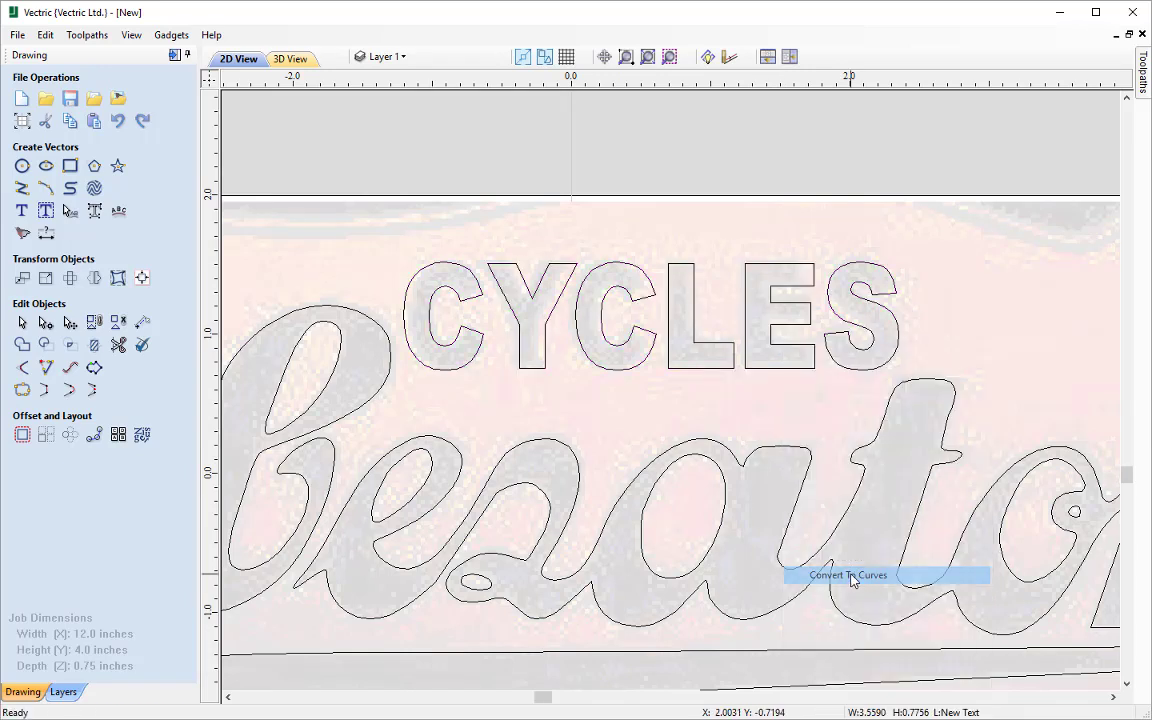
pyautogui.click(805, 368)
pyautogui.click(652, 330)
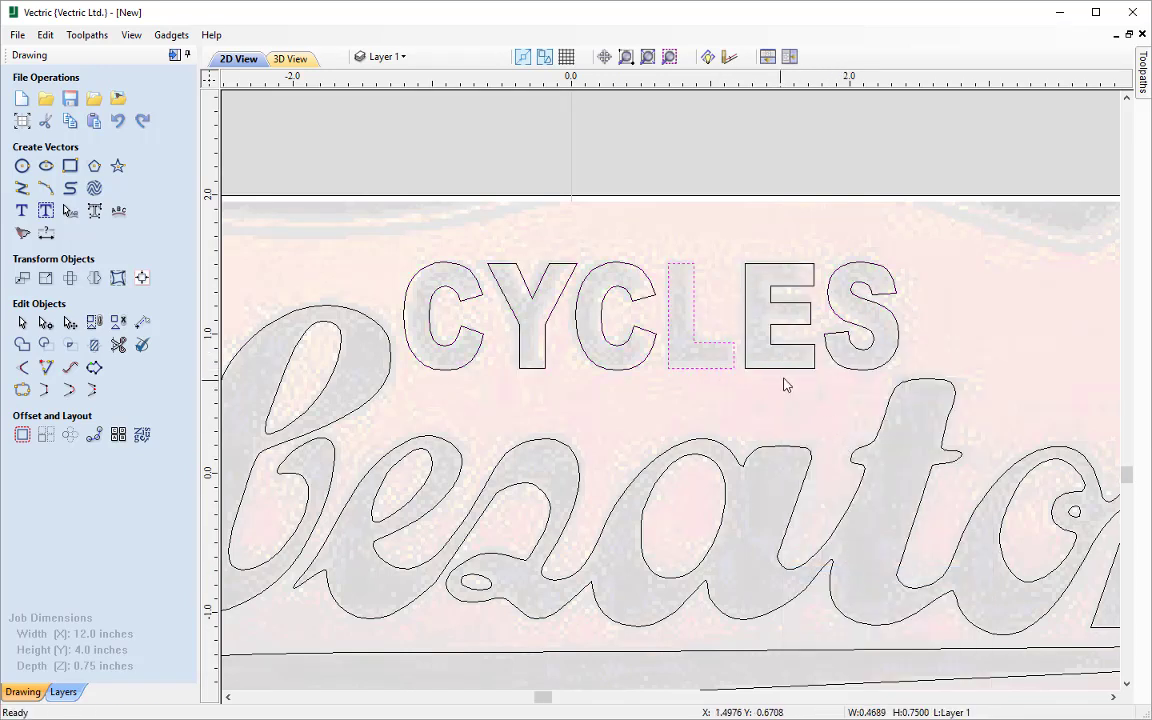
pyautogui.click(790, 372)
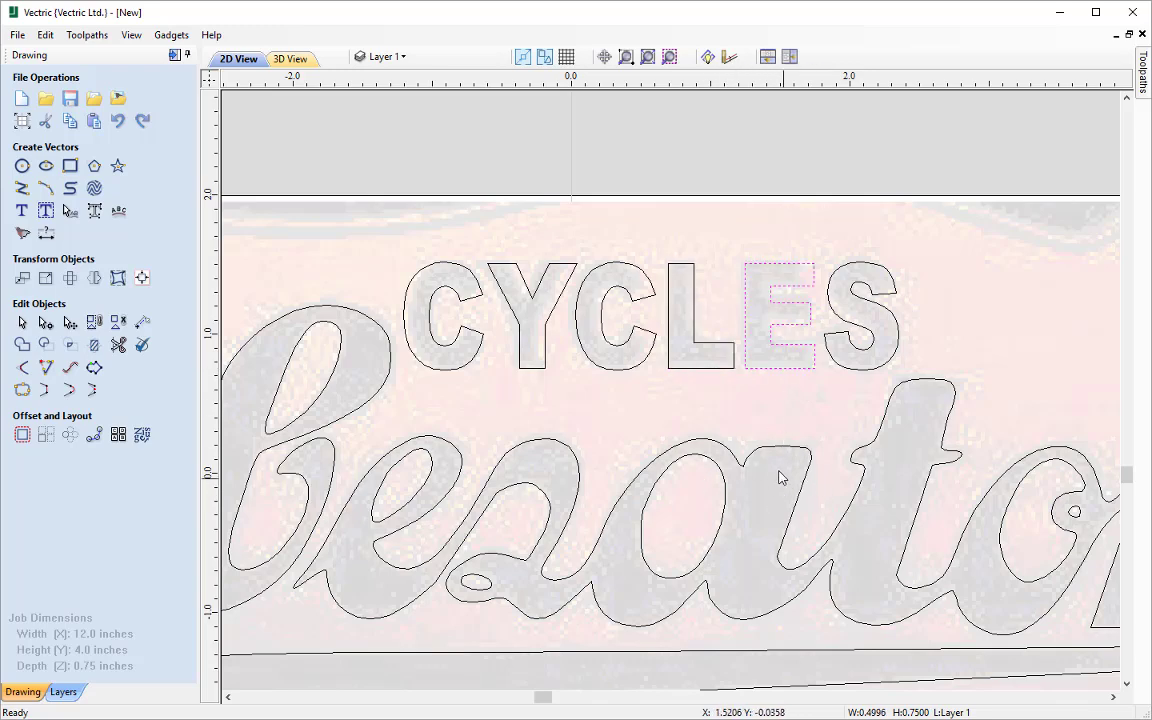
# Step: Select the poster bitmap to compare it with the finished vectors, then hide the Bitmap Layer
pyautogui.scroll(-3, 757, 458)
pyautogui.scroll(2, 735, 429)
pyautogui.click(736, 429)
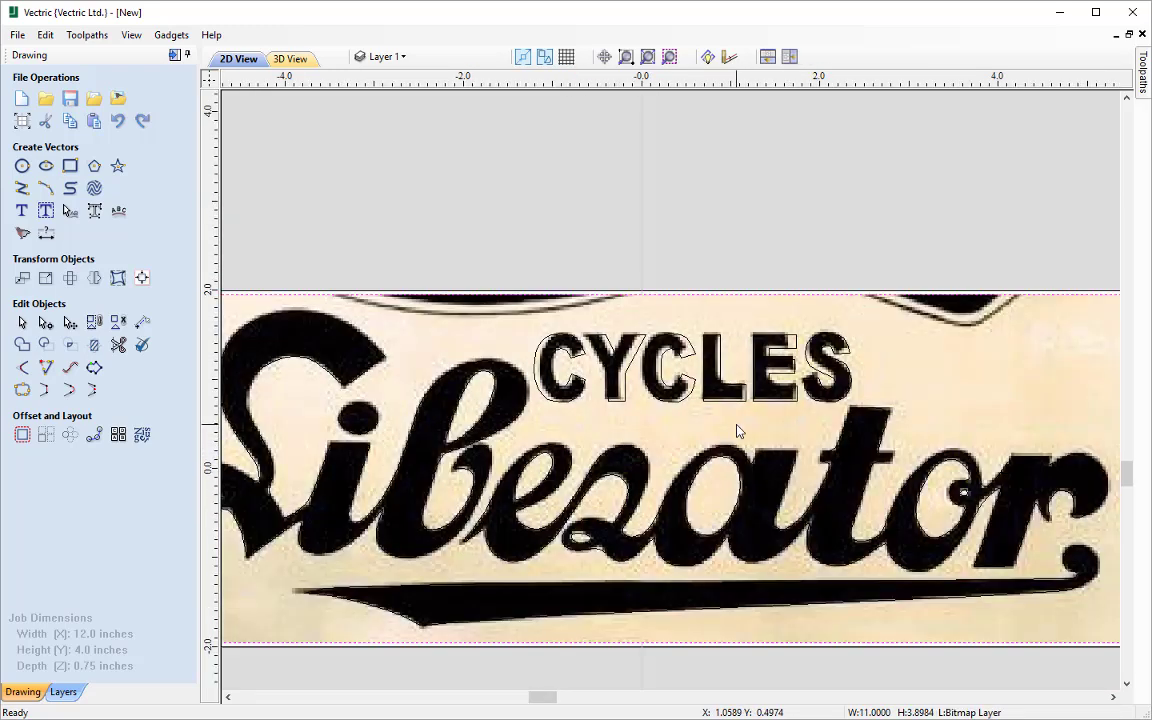
pyautogui.scroll(2, 767, 301)
pyautogui.click(400, 58)
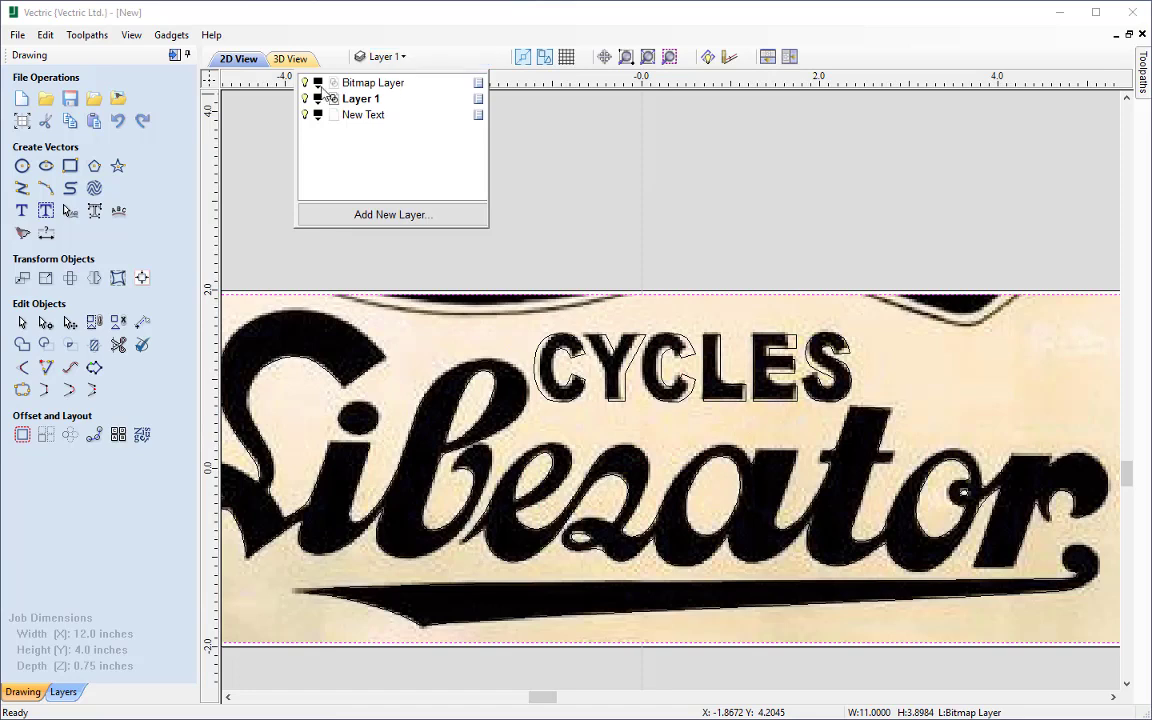
pyautogui.click(305, 84)
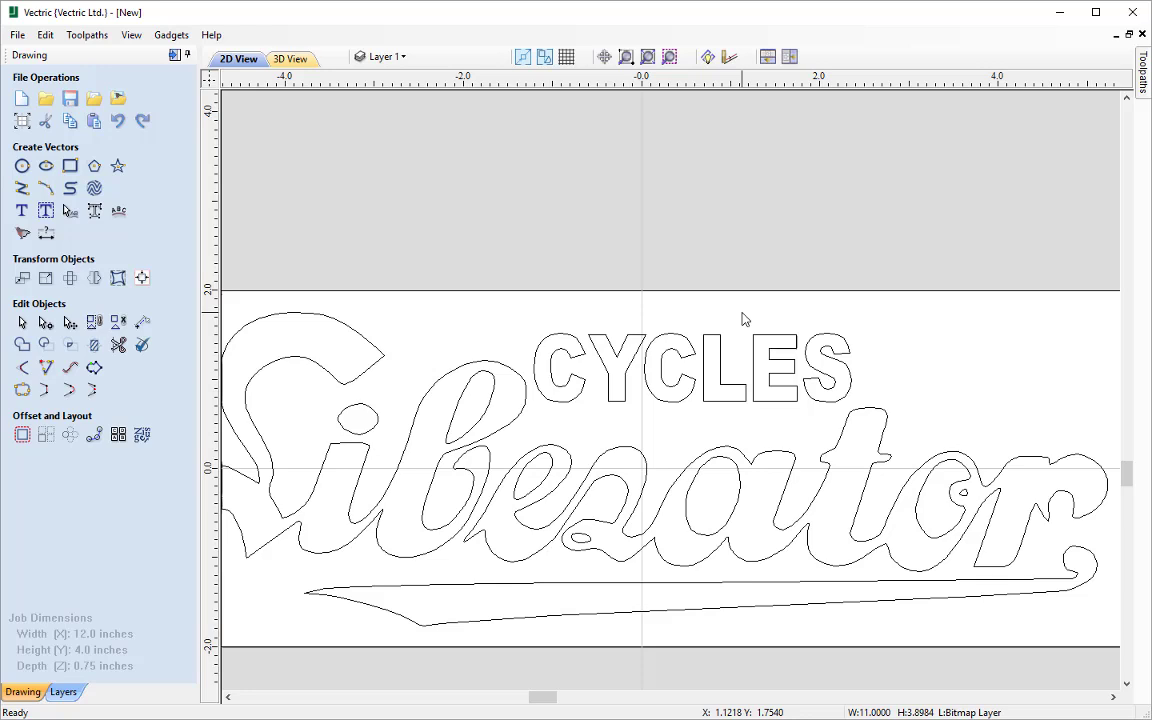
pyautogui.scroll(-2, 742, 319)
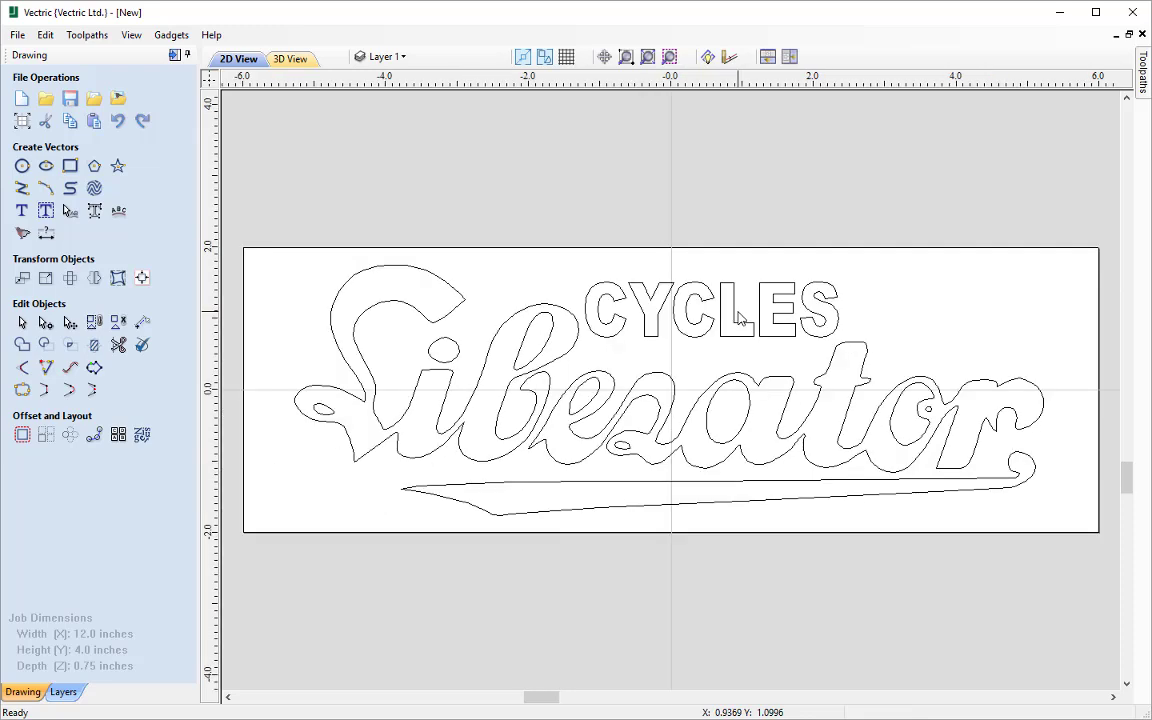